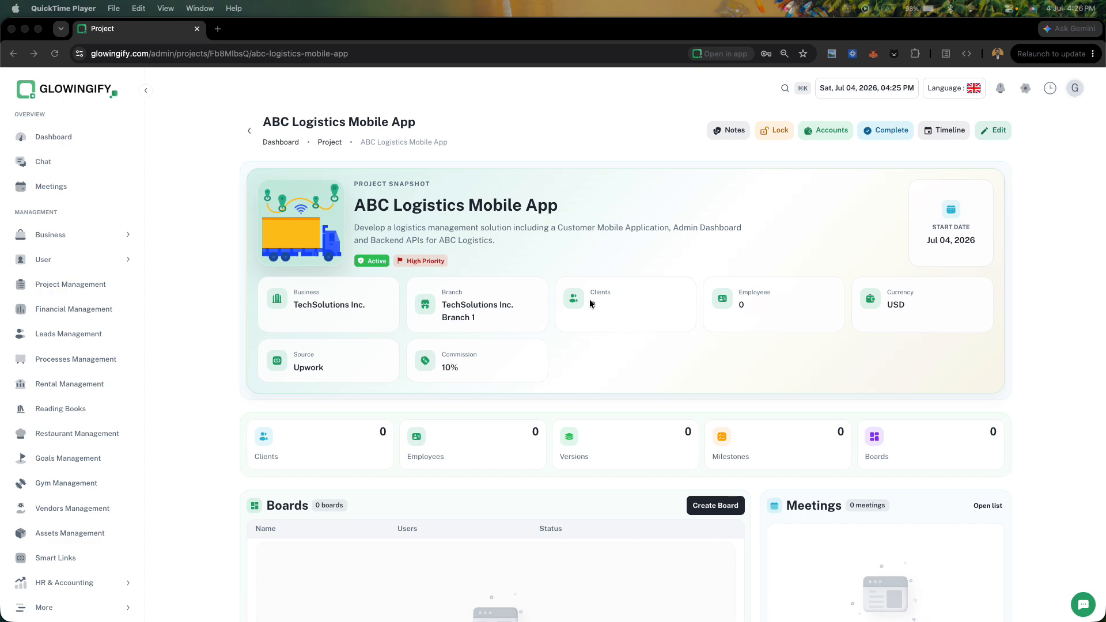
Look through the ABC Logistics Mobile App project page, from the snapshot through boards, versions and documents to project access
scroll(576, 306, down, 2)
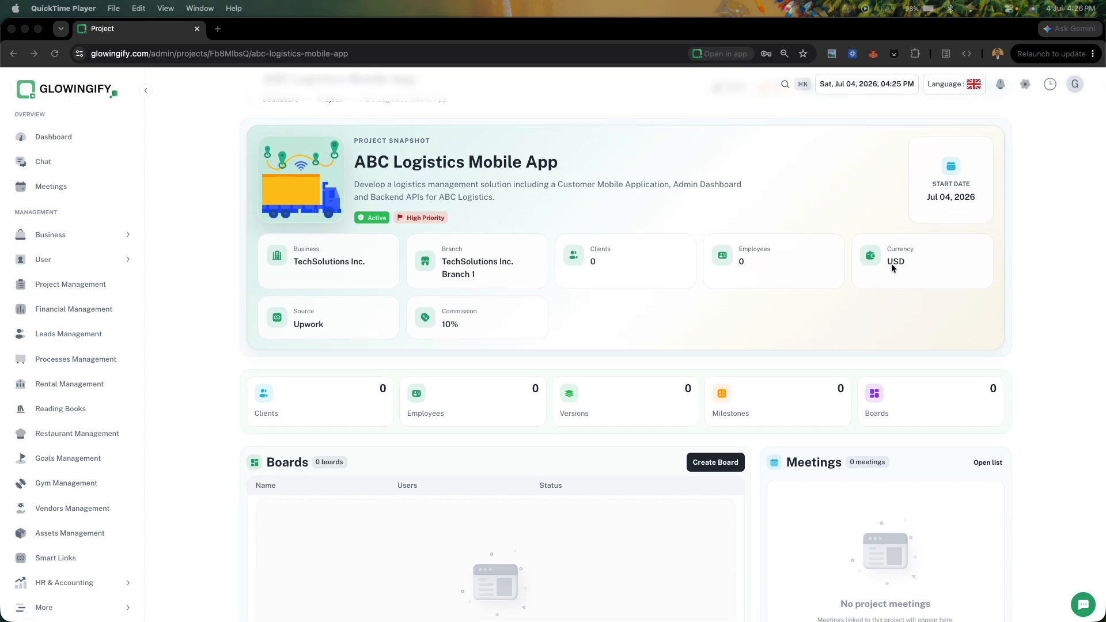
scroll(458, 316, down, 2)
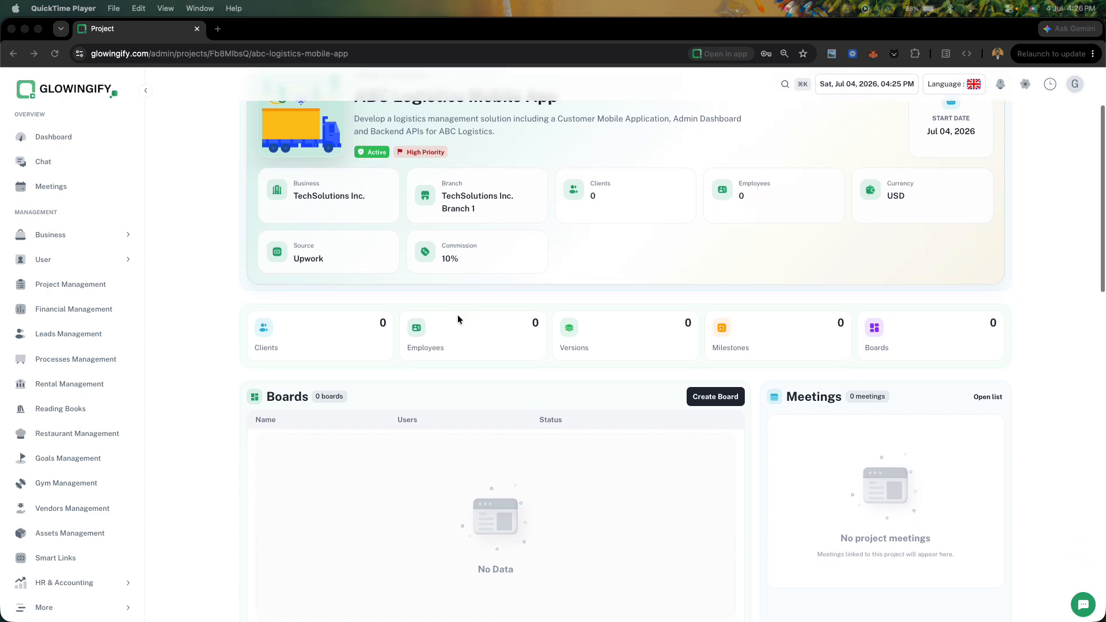
scroll(465, 305, down, 3)
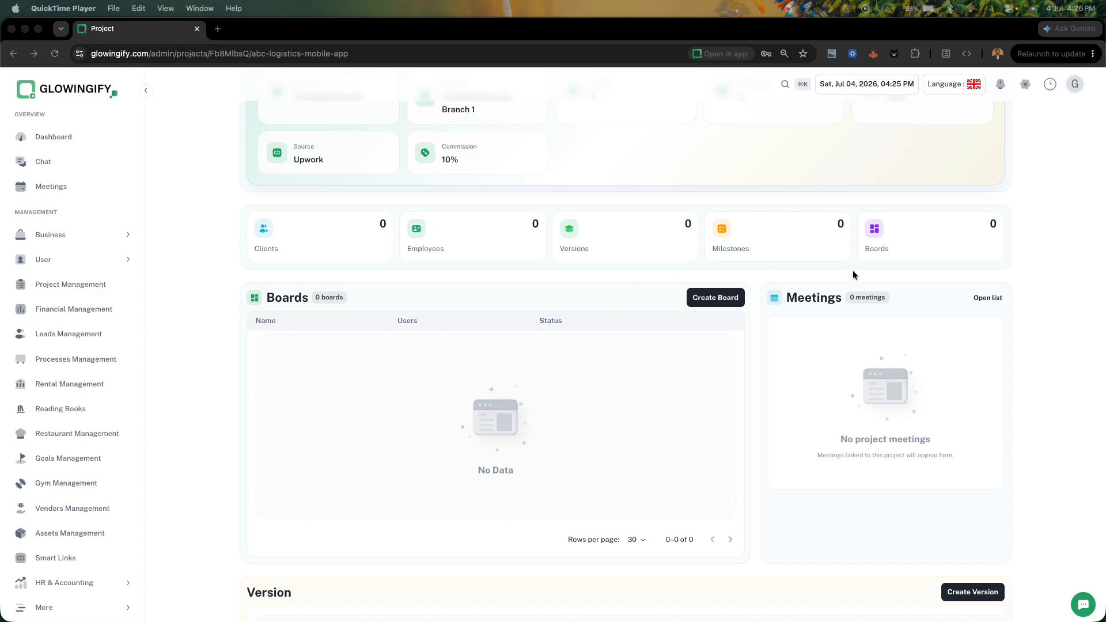
scroll(633, 397, down, 3)
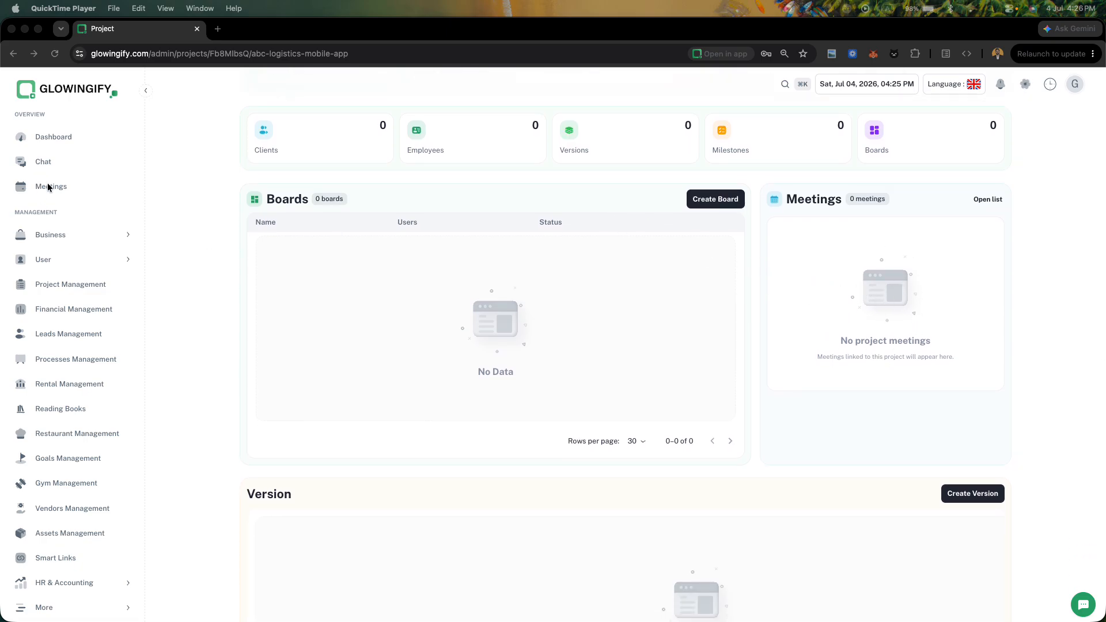
click(660, 327)
scroll(660, 327, down, 7)
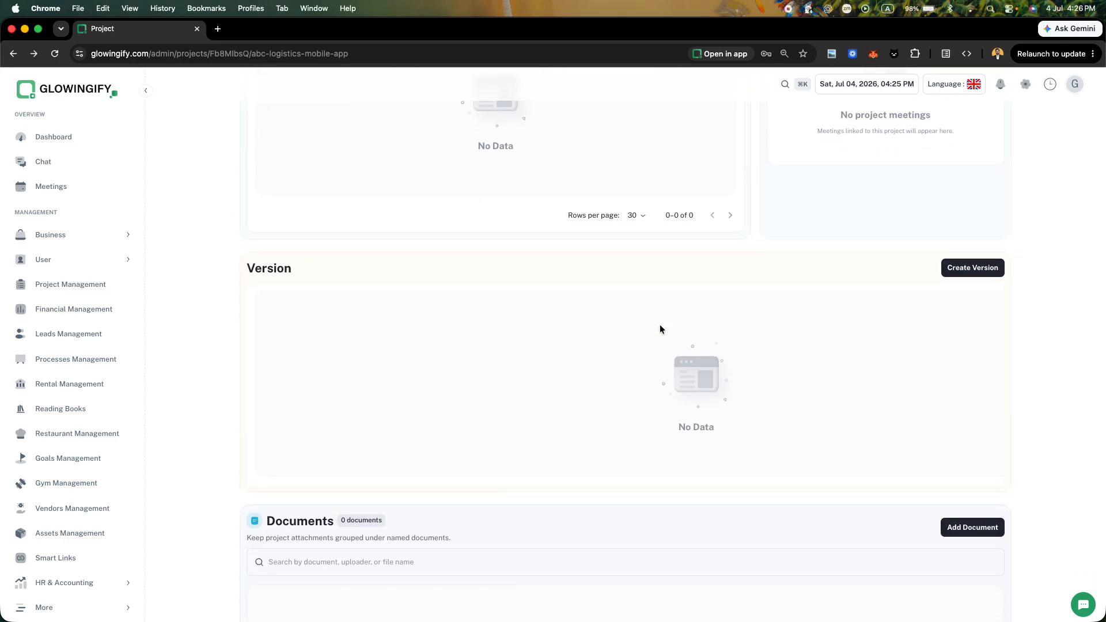
scroll(660, 327, down, 15)
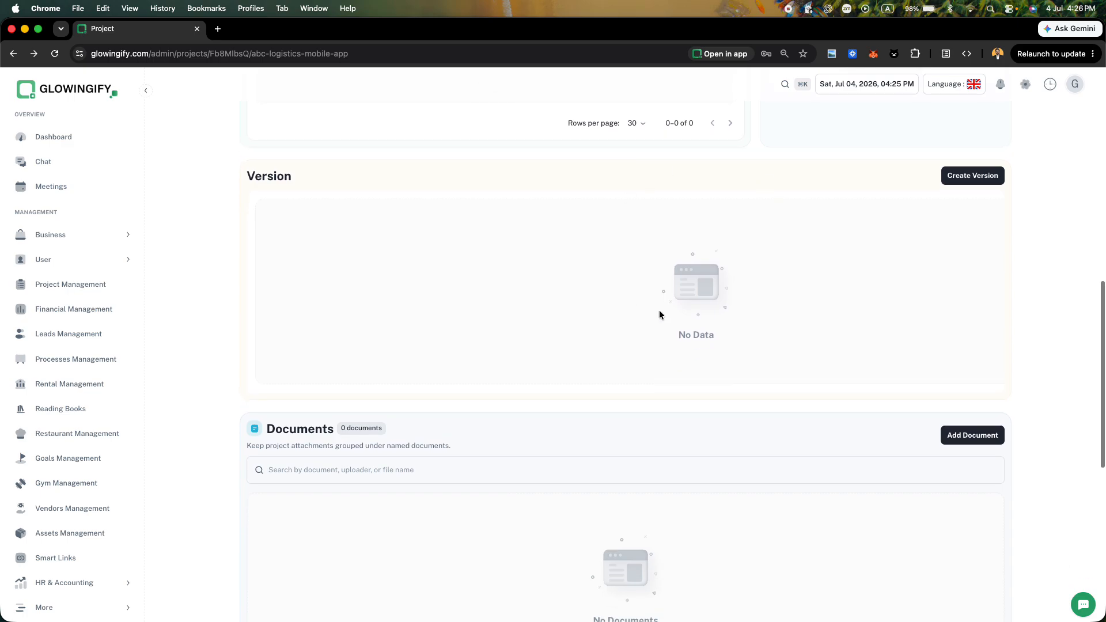
scroll(533, 308, down, 2)
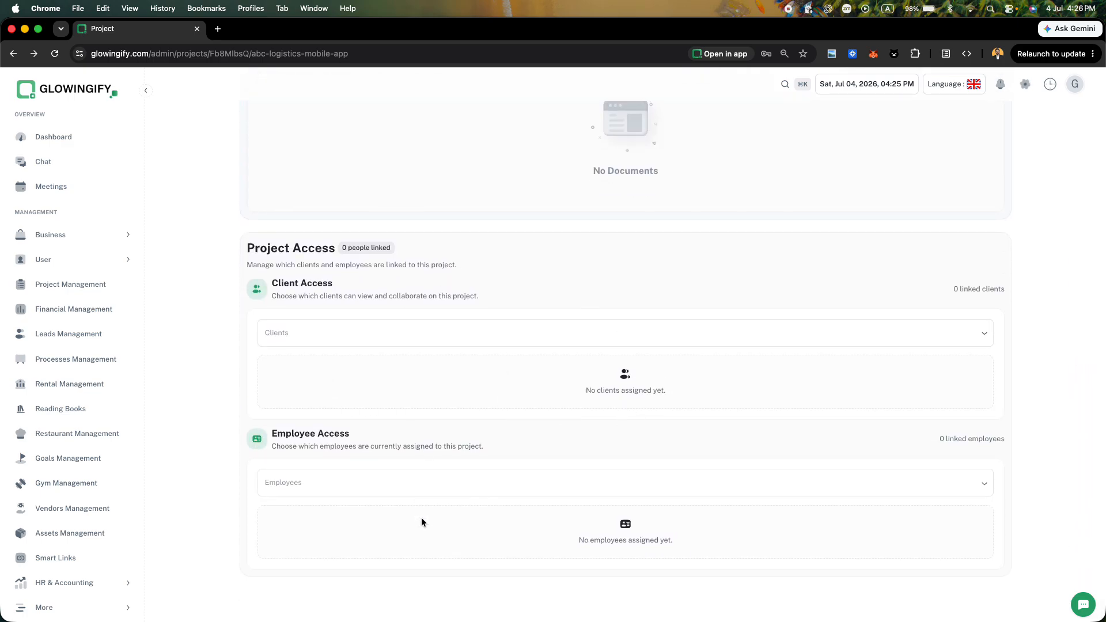
scroll(421, 517, up, 20)
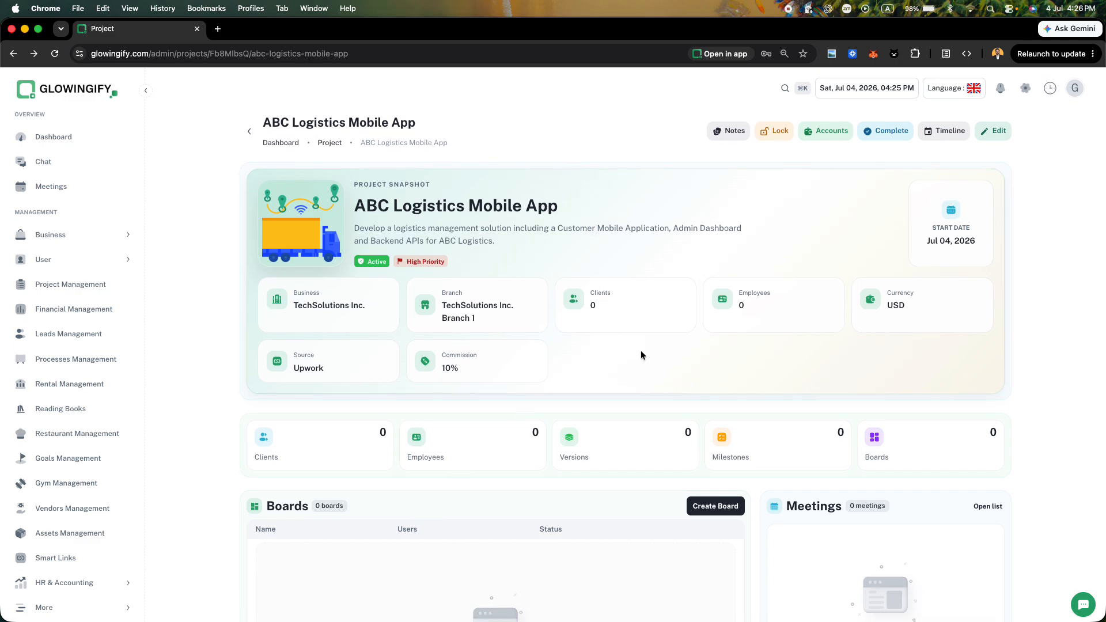
Switch to the Word case study and check the country, project value and duration in the project details table
key(ctrl+Right)
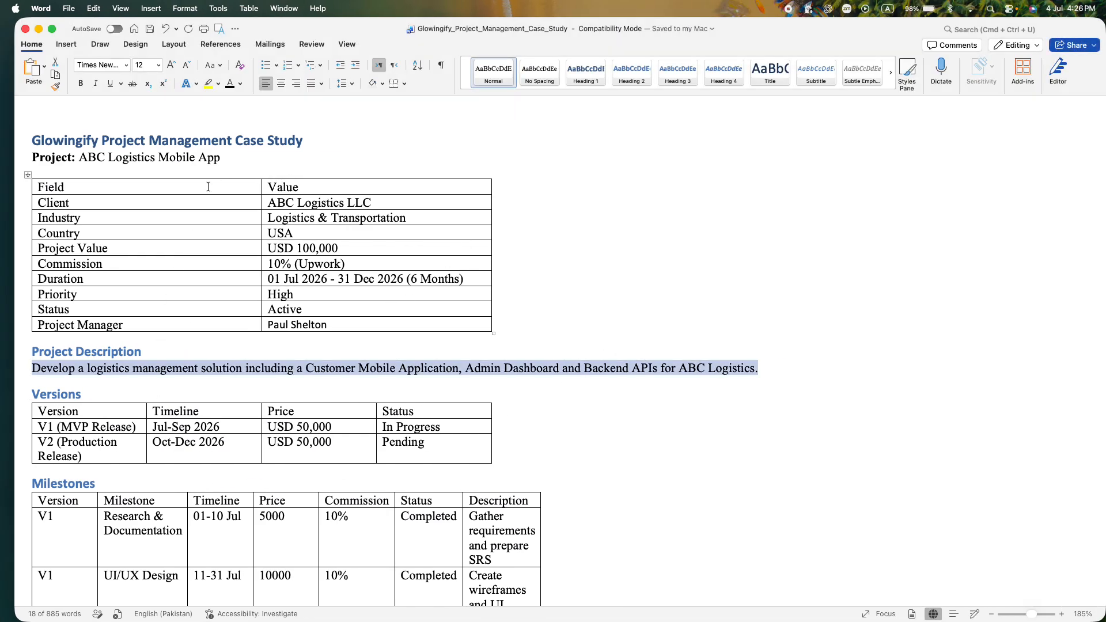
double_click(286, 235)
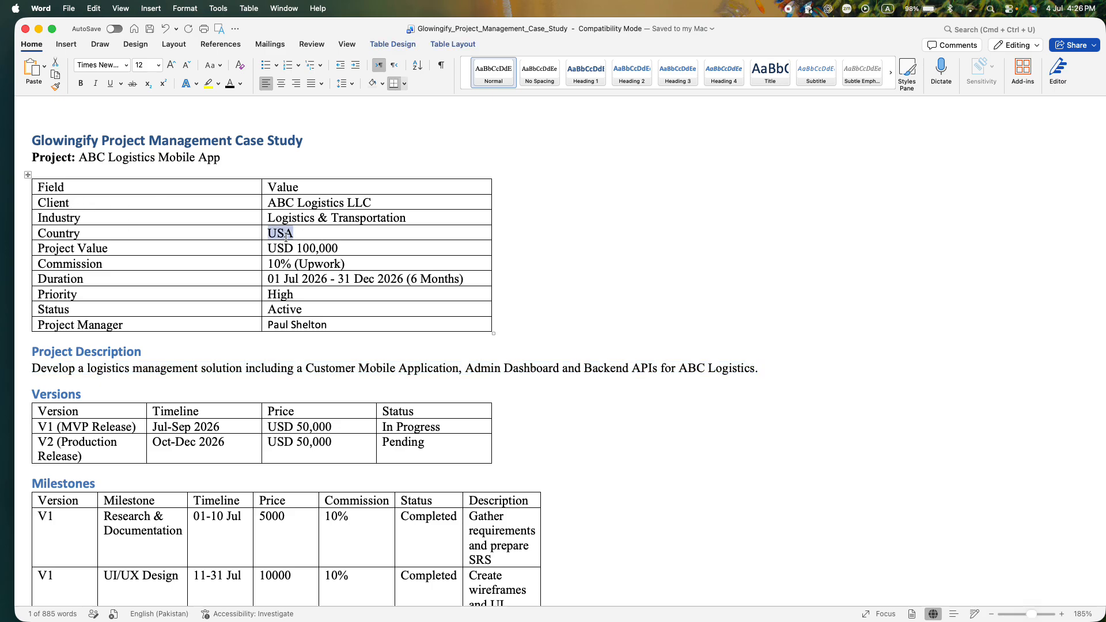
double_click(281, 248)
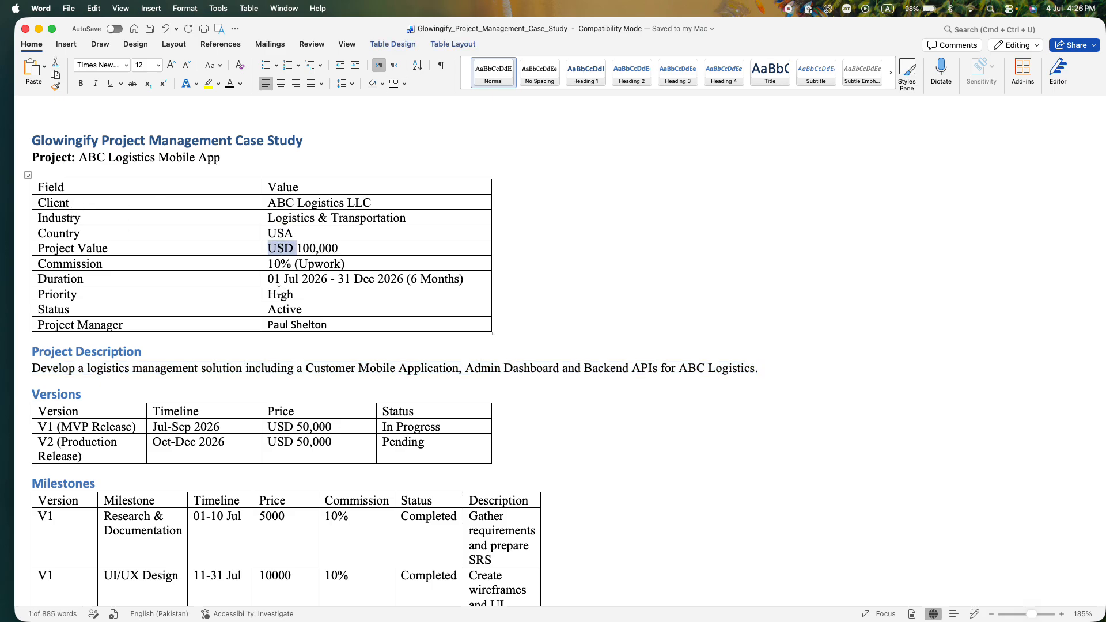
triple_click(293, 279)
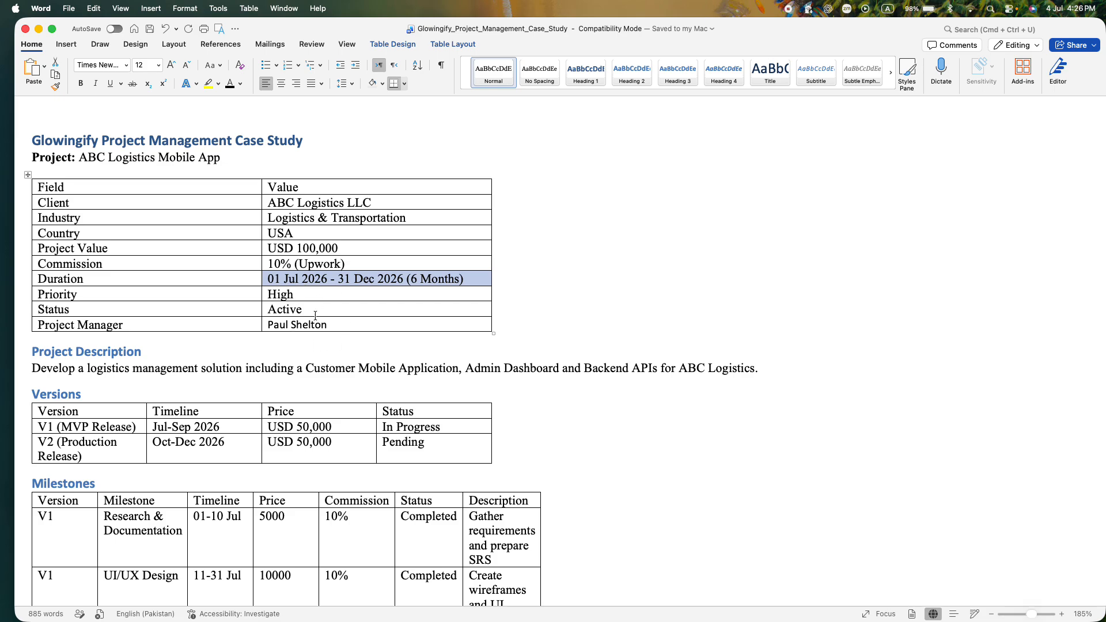
double_click(69, 279)
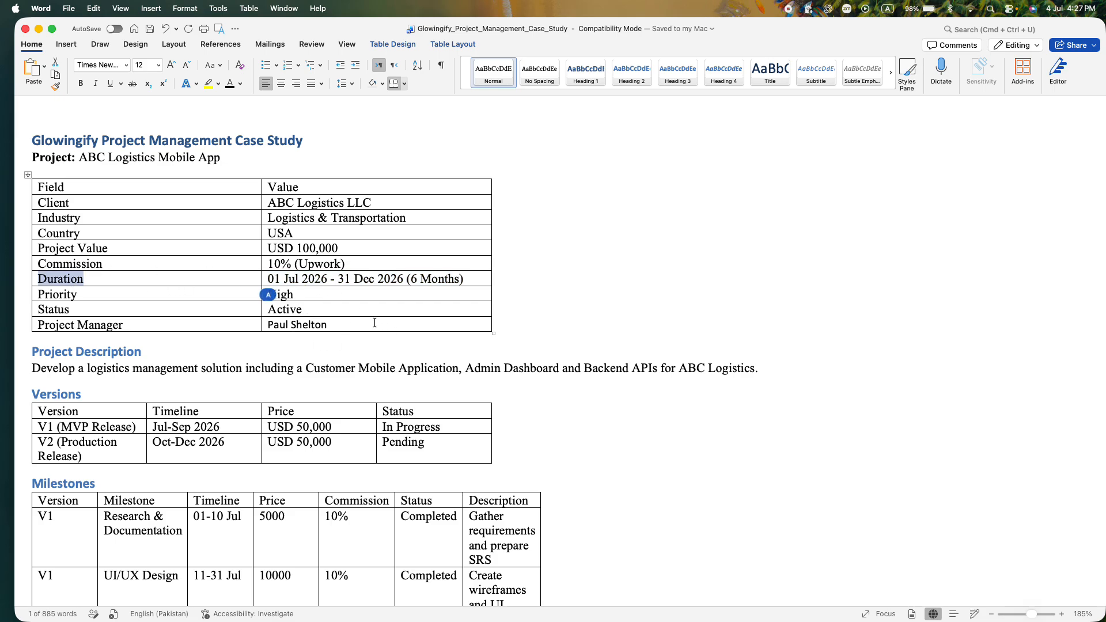
Switch back to Chrome, set the ABC Logistics Mobile App project's start date to July 1, 2026, and save the changes
key(ctrl+Right)
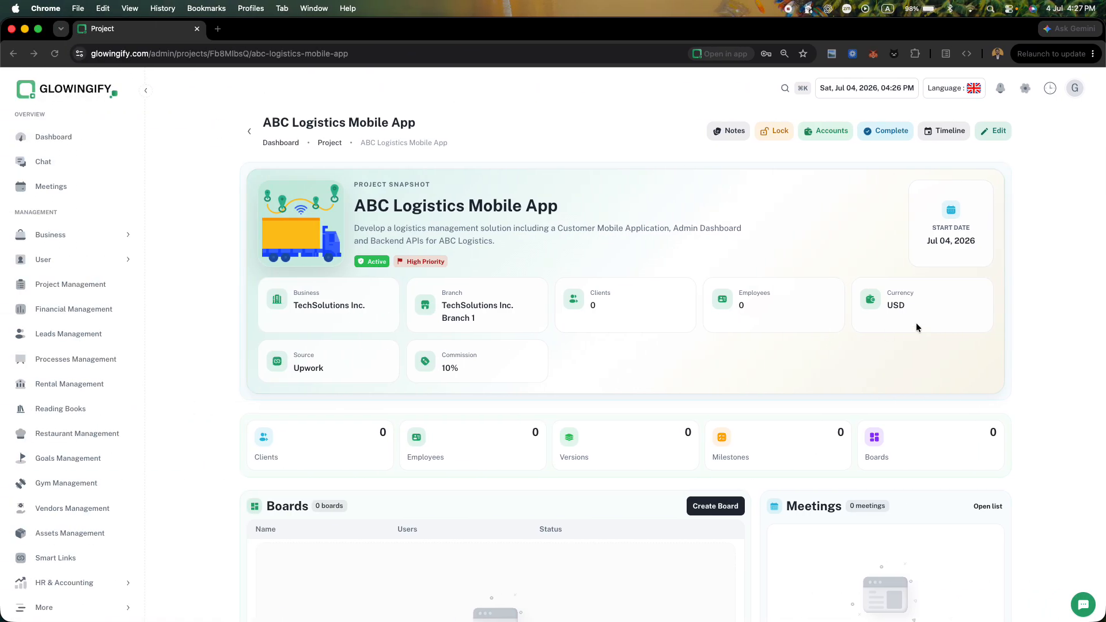
click(993, 136)
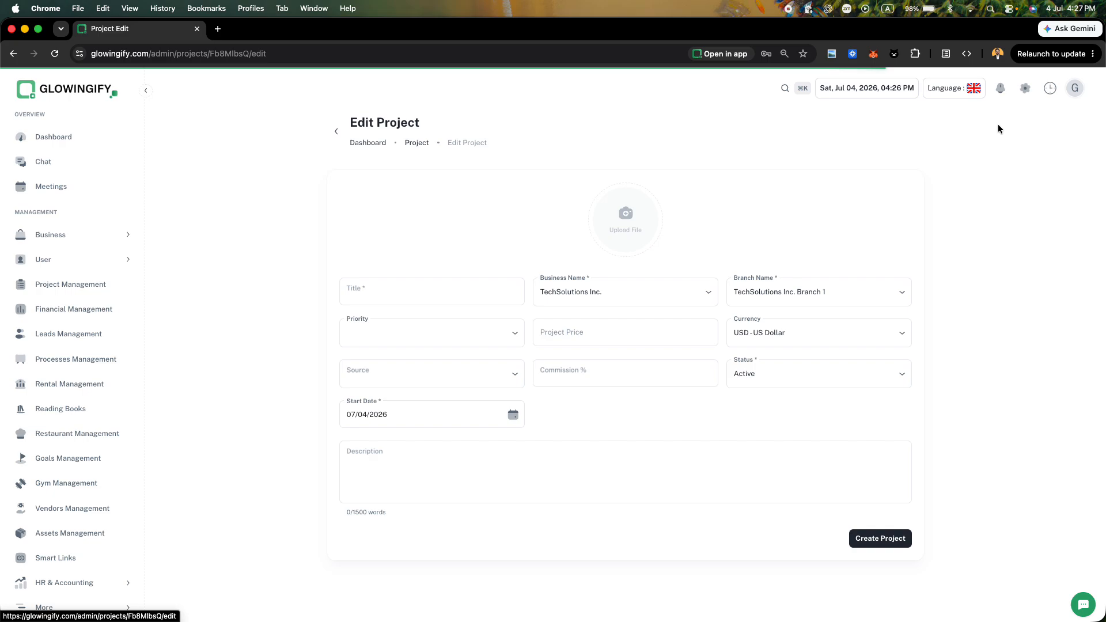
click(513, 415)
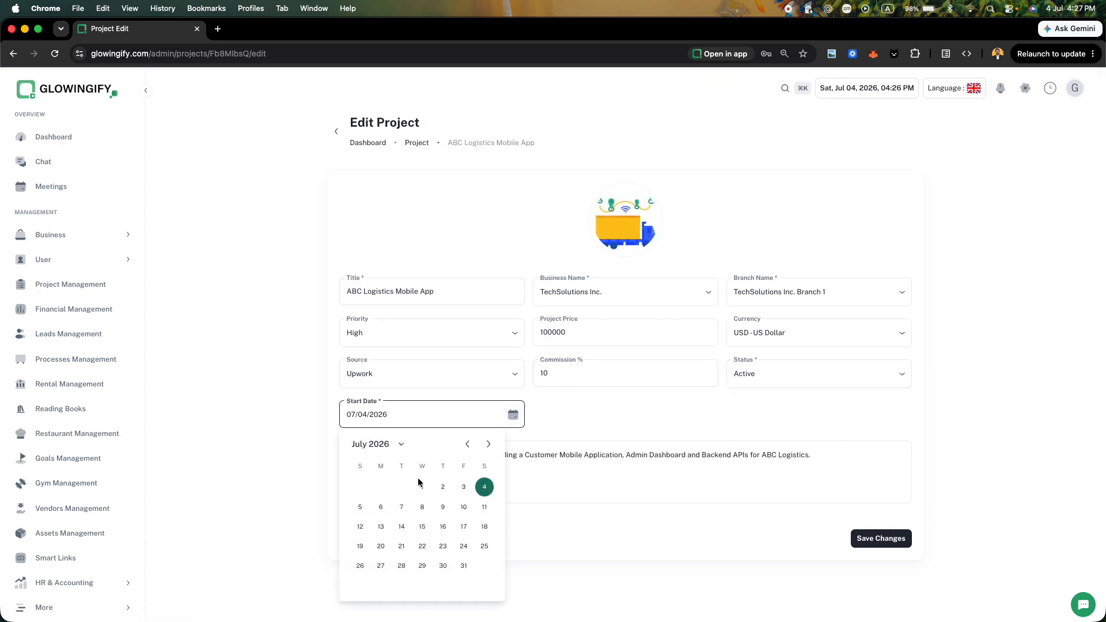
click(416, 489)
click(880, 538)
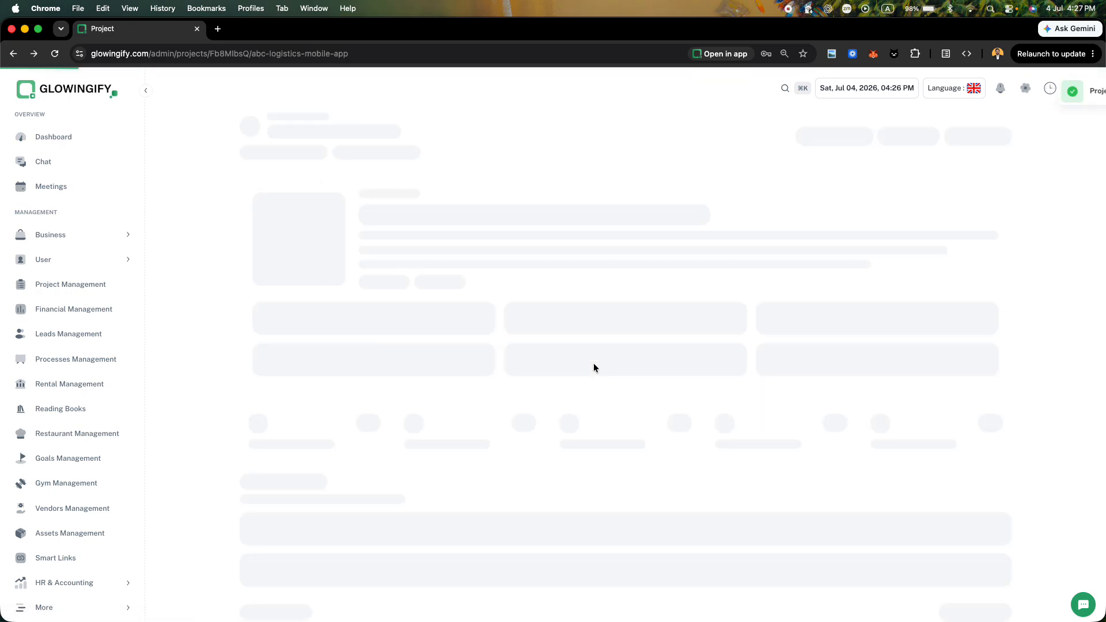
Switch to the Word case study and check the project manager entry in the project details table
key(ctrl+Right)
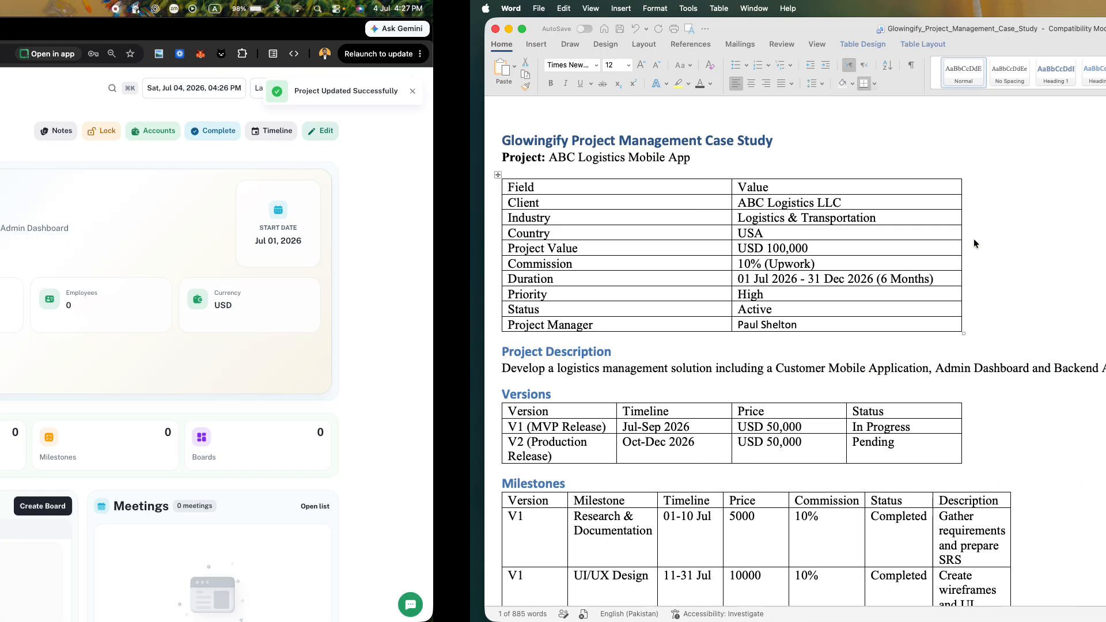
click(87, 292)
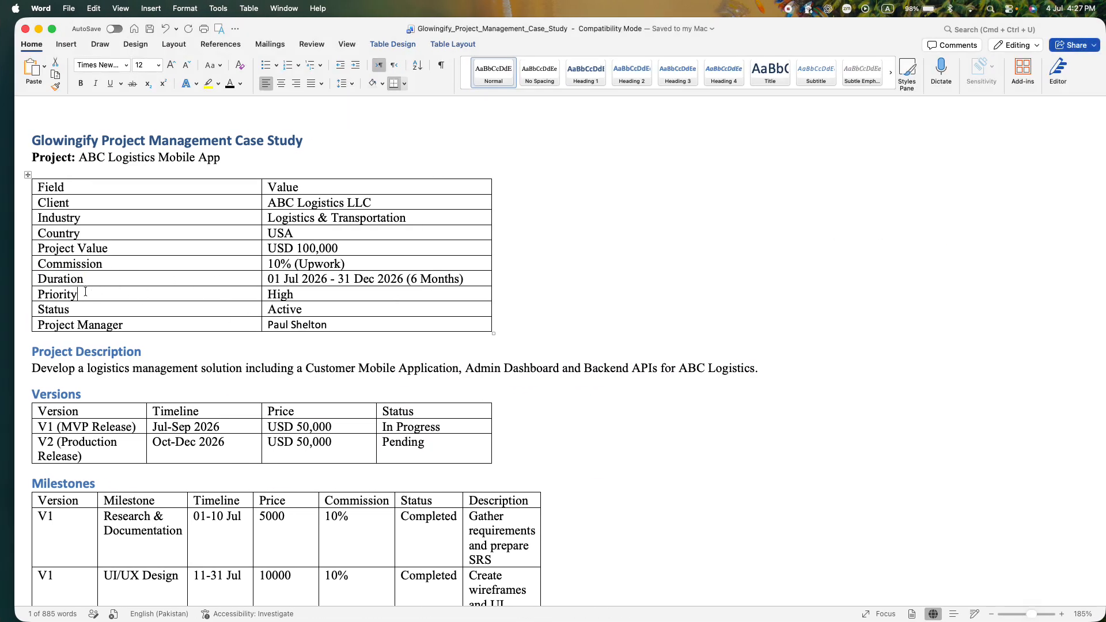
double_click(90, 324)
drag(302, 326, 254, 324)
click(350, 324)
click(206, 357)
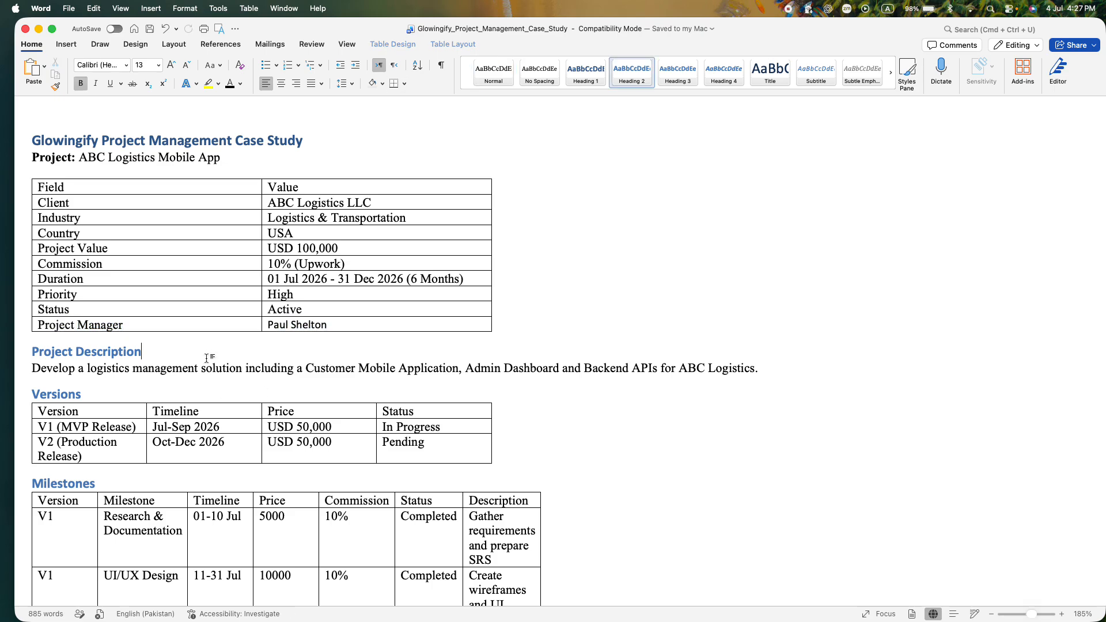
Examine the Versions and Milestones tables in the case study, then return to the project page in Chrome
scroll(206, 359, down, 5)
scroll(216, 274, down, 2)
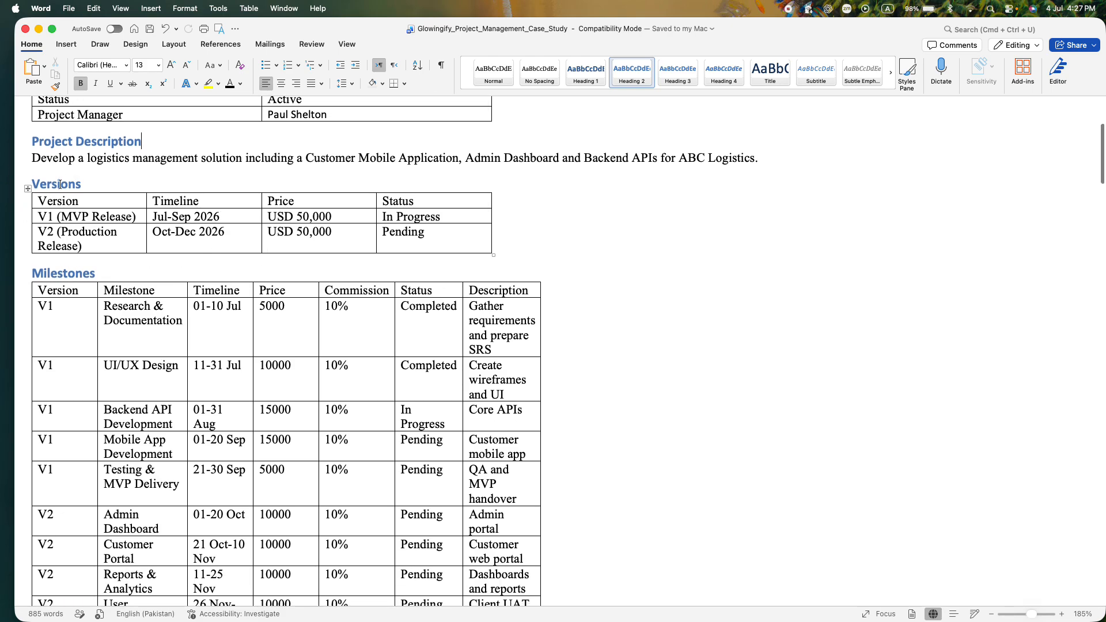
scroll(128, 230, up, 1)
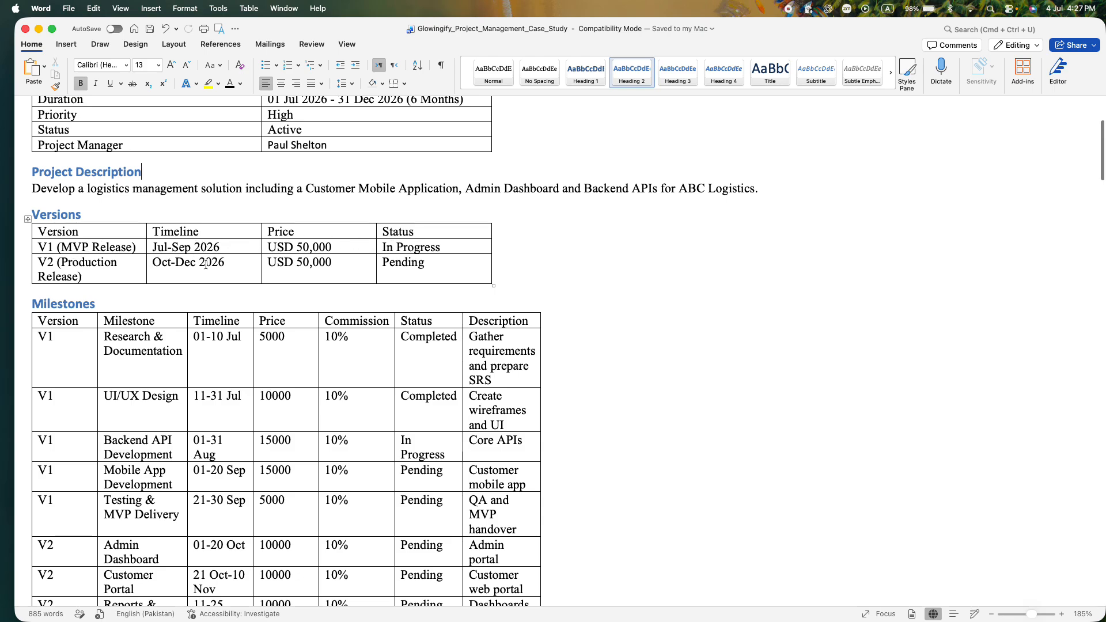
scroll(268, 263, down, 4)
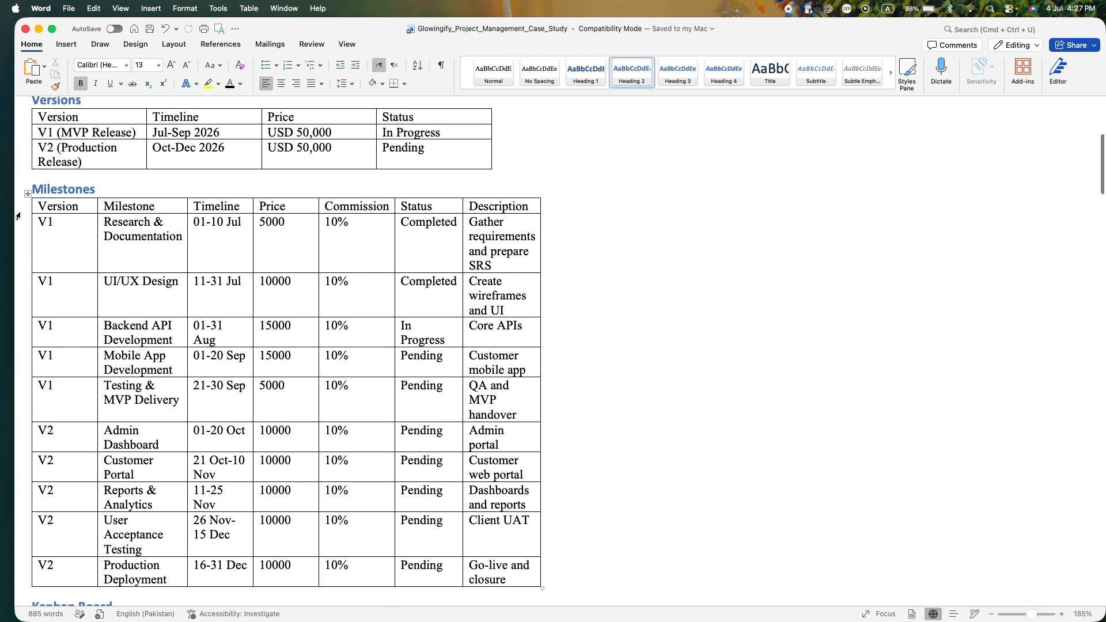
scroll(58, 435, down, 8)
scroll(60, 455, up, 12)
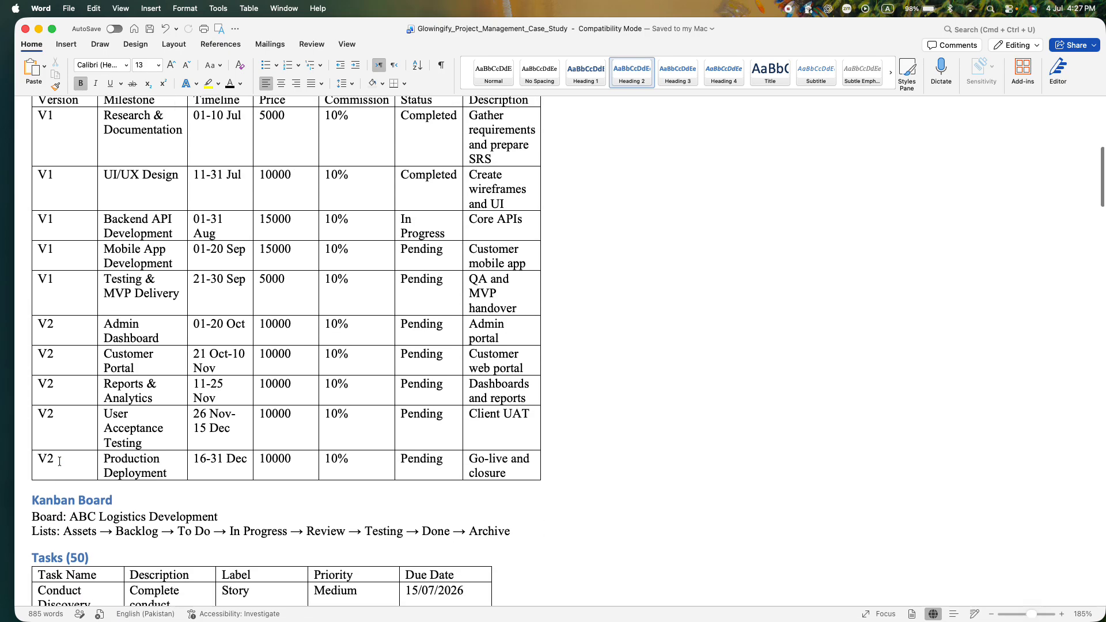
scroll(60, 460, up, 4)
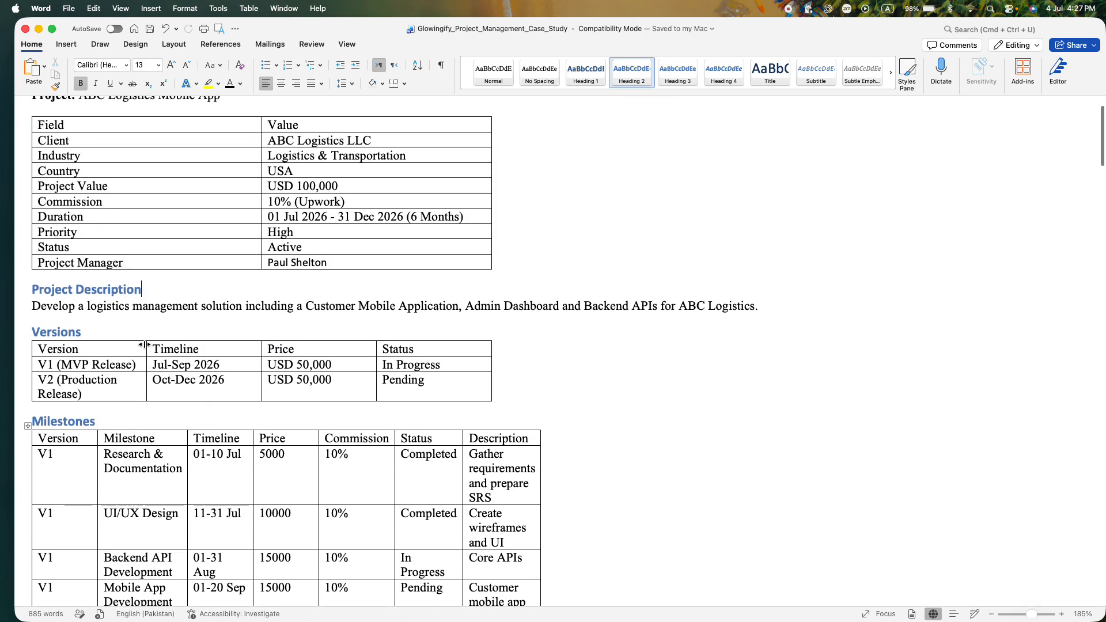
key(ctrl+Left)
scroll(598, 392, down, 4)
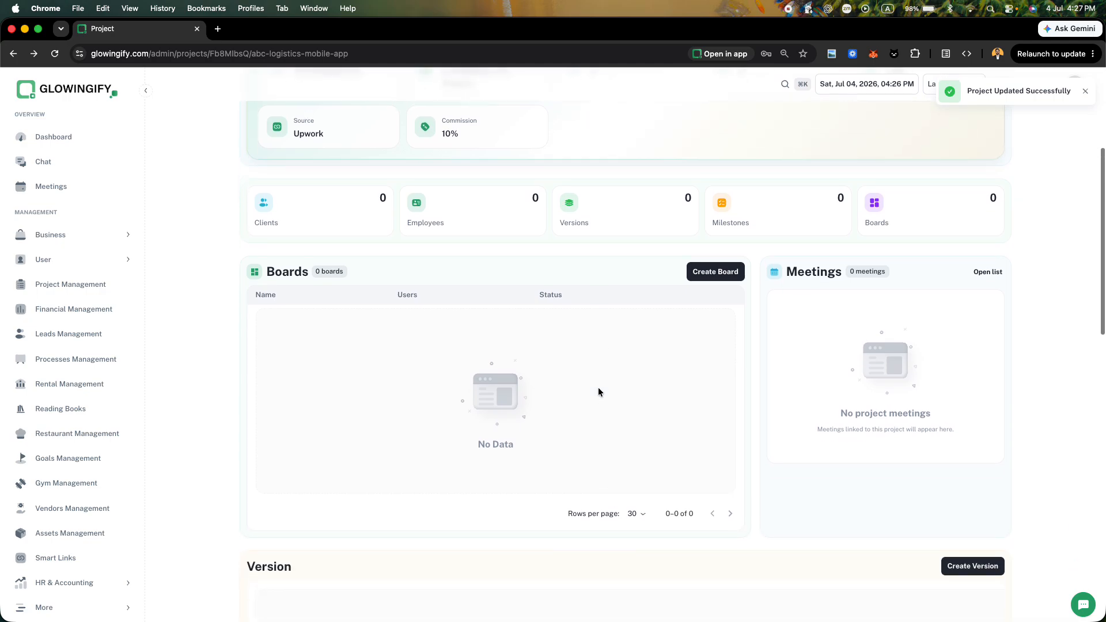
scroll(598, 387, down, 5)
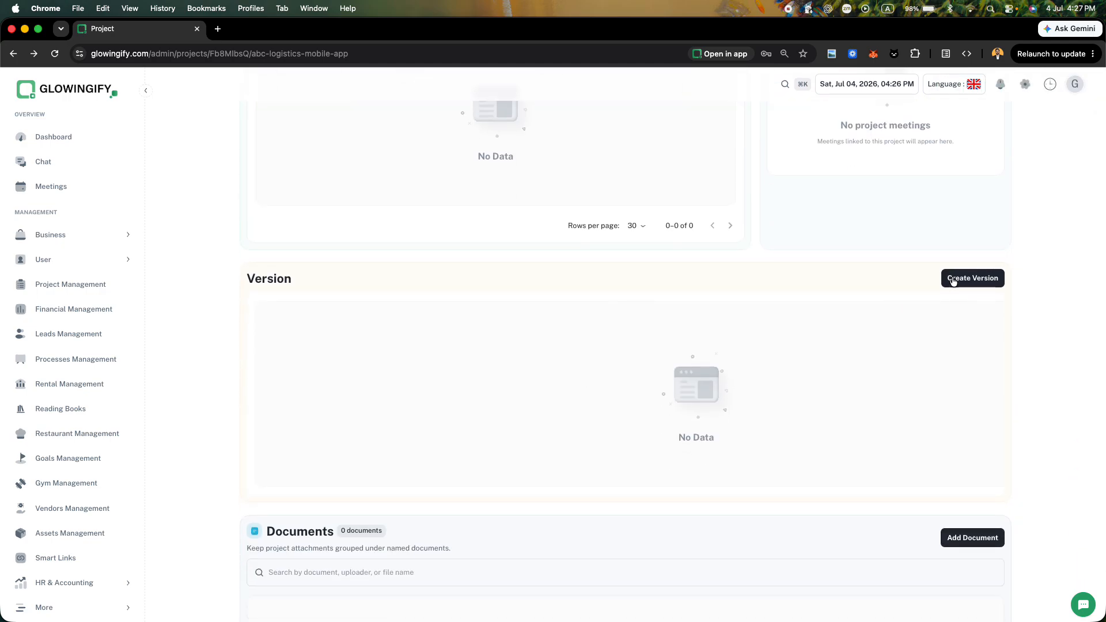
scroll(508, 449, down, 4)
scroll(469, 387, up, 5)
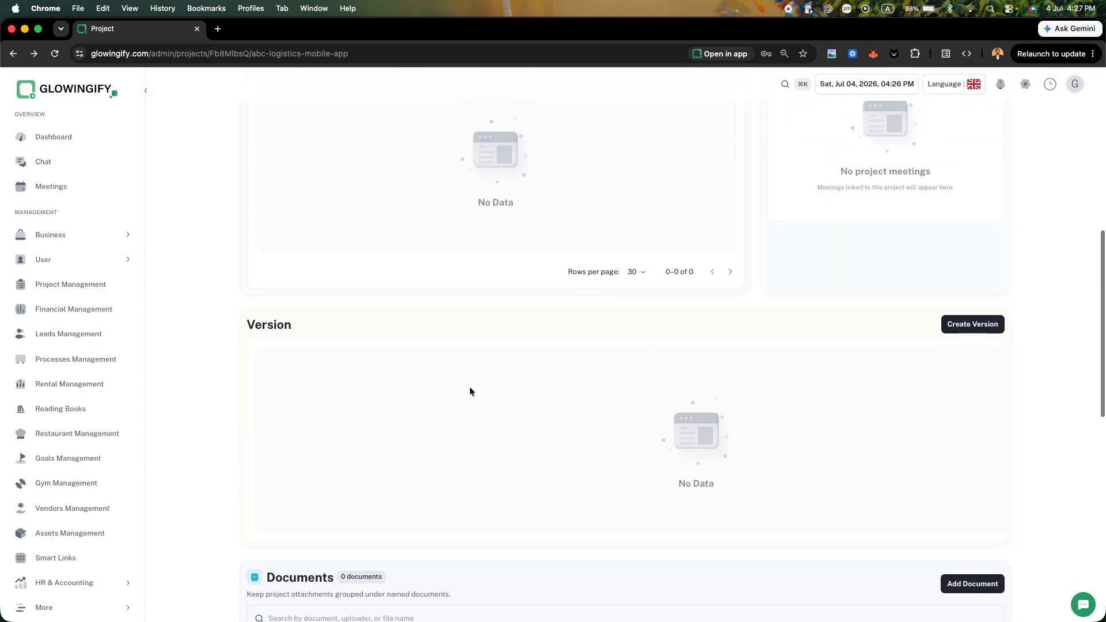
click(957, 328)
click(354, 303)
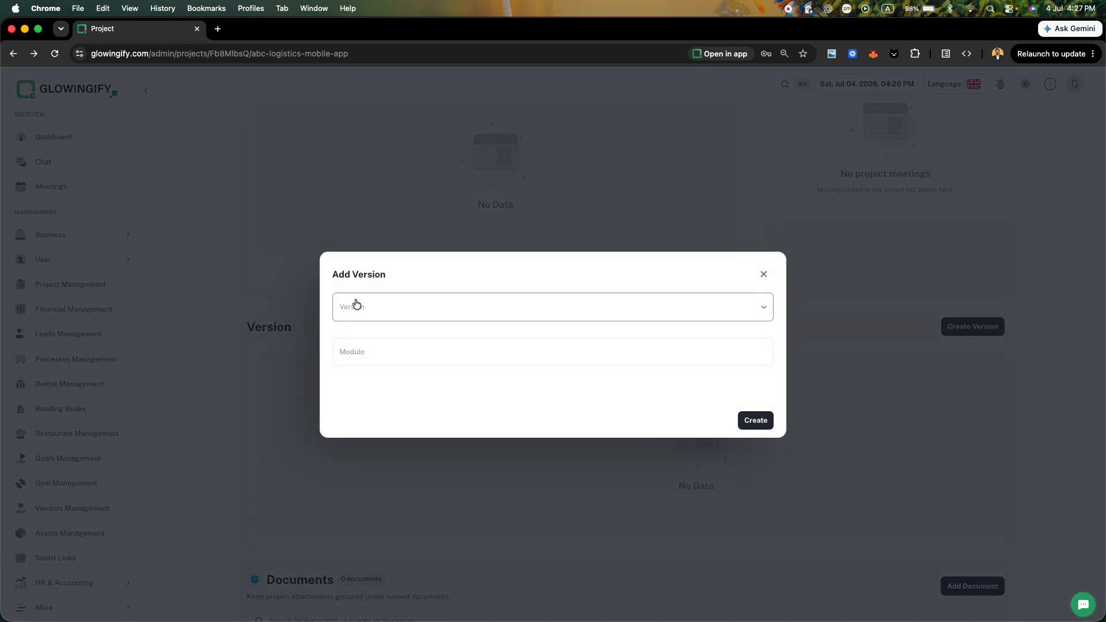
click(349, 328)
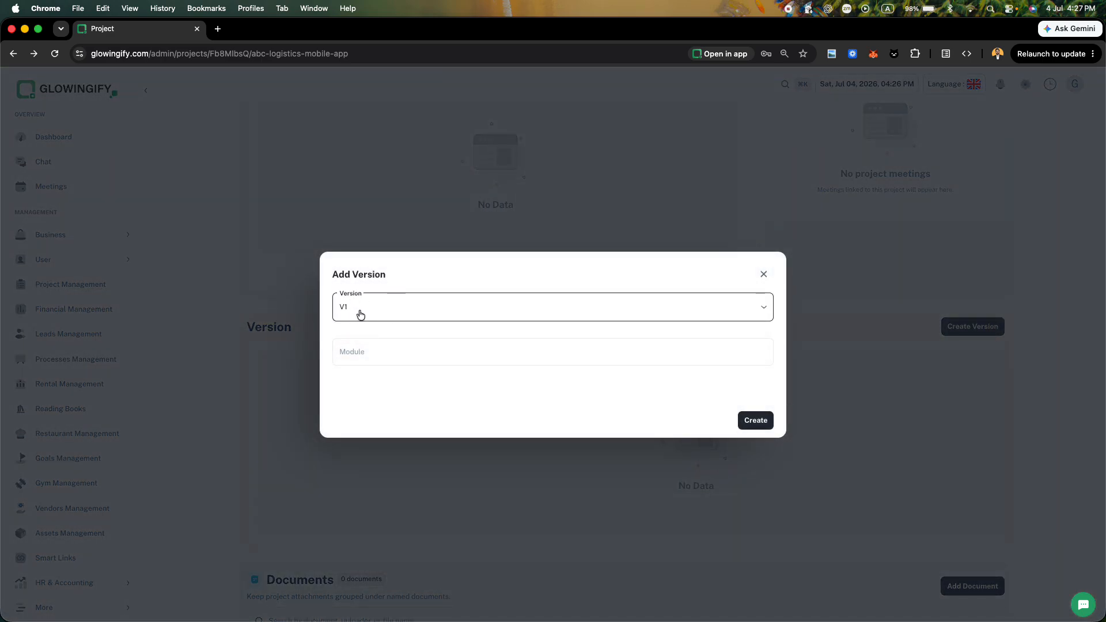
key(ctrl+Right)
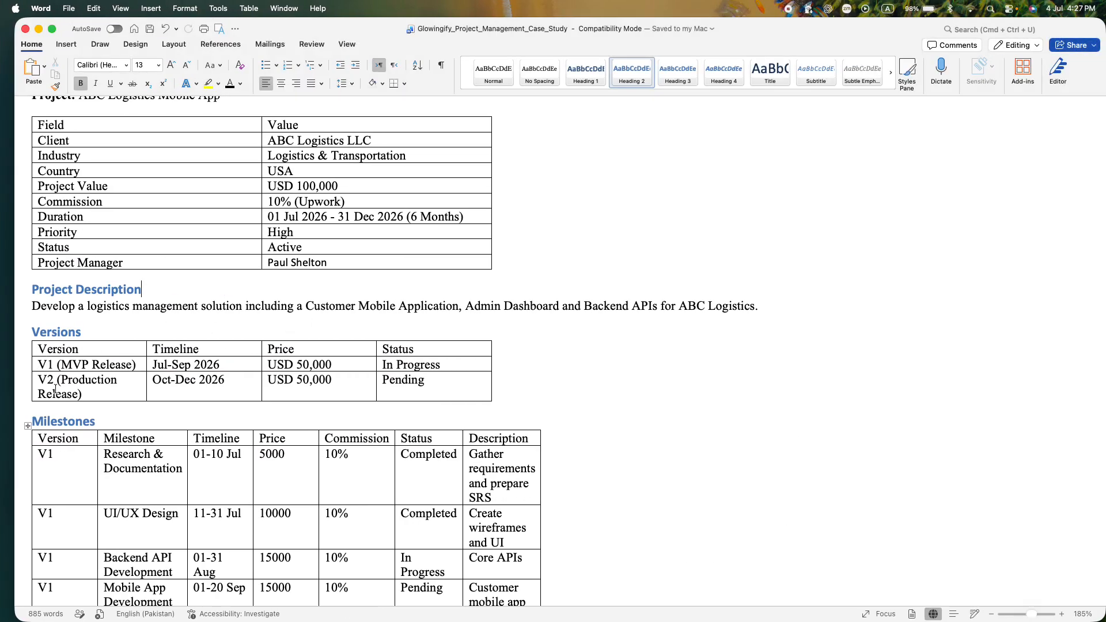
key(ctrl+Left)
click(271, 294)
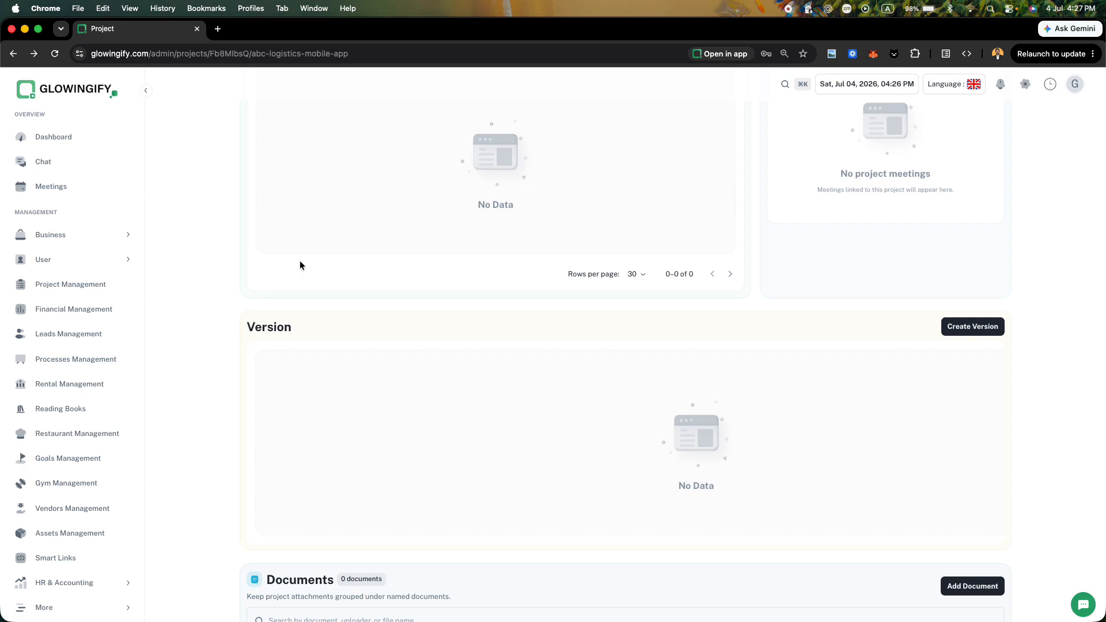
Open the list of versions in Project Management for TechSolutions Inc
scroll(299, 263, up, 15)
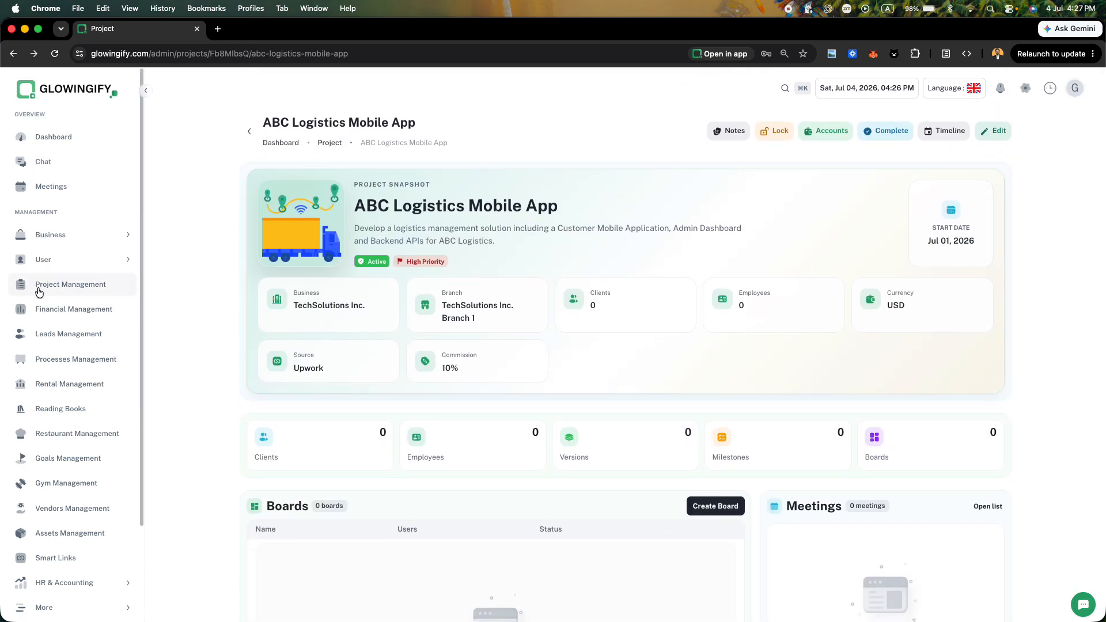
click(38, 288)
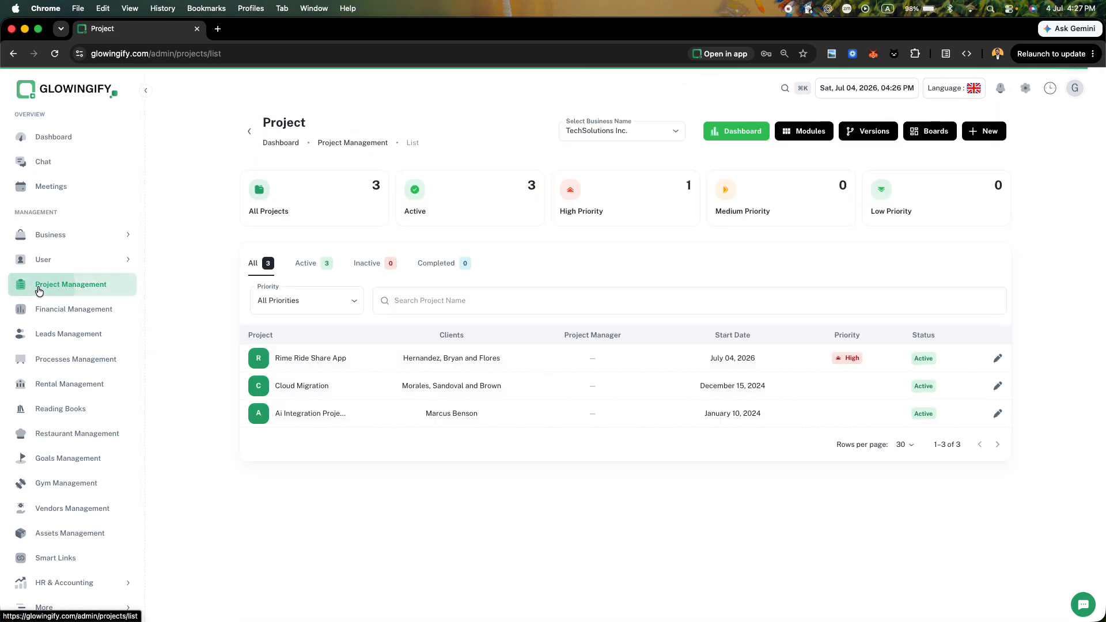
click(866, 133)
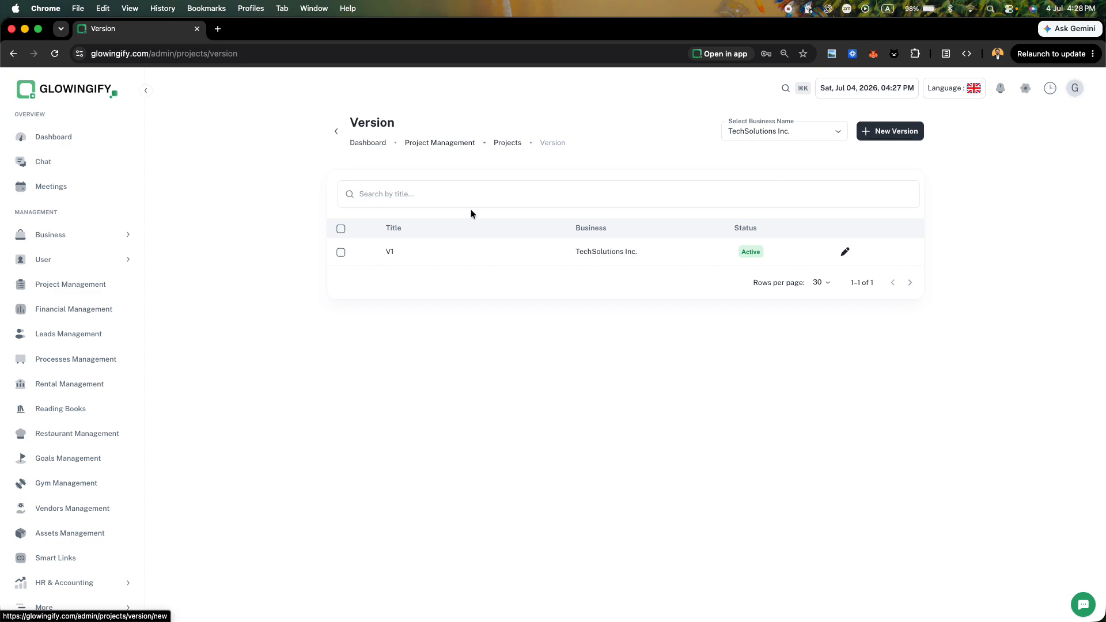
Create a new version titled V2 for TechSolutions Inc
click(748, 134)
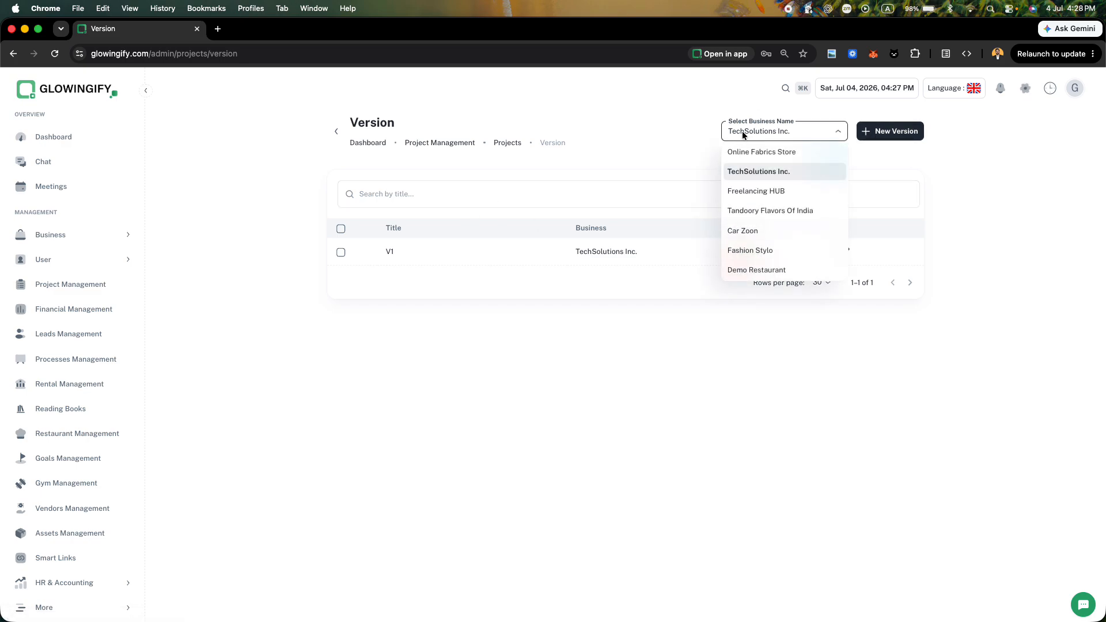
click(759, 176)
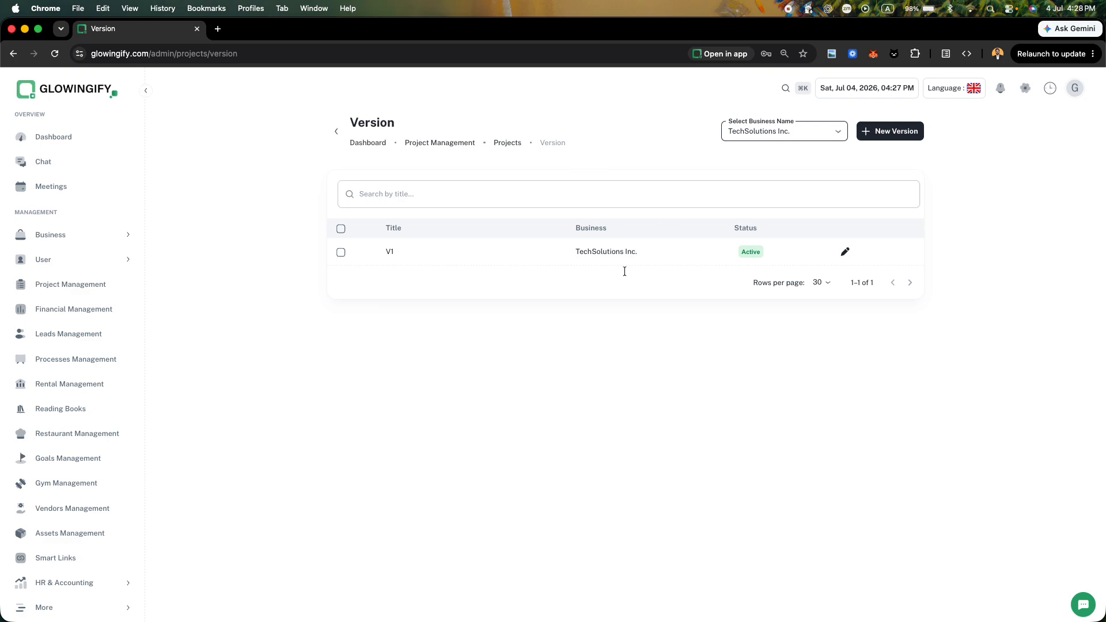
click(874, 136)
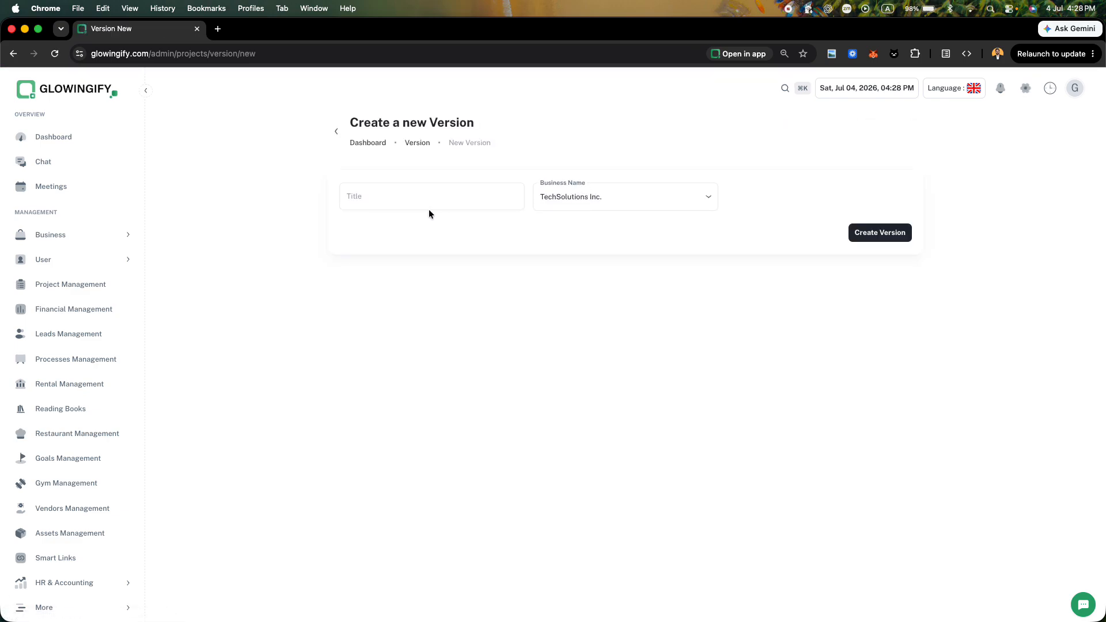
click(421, 201)
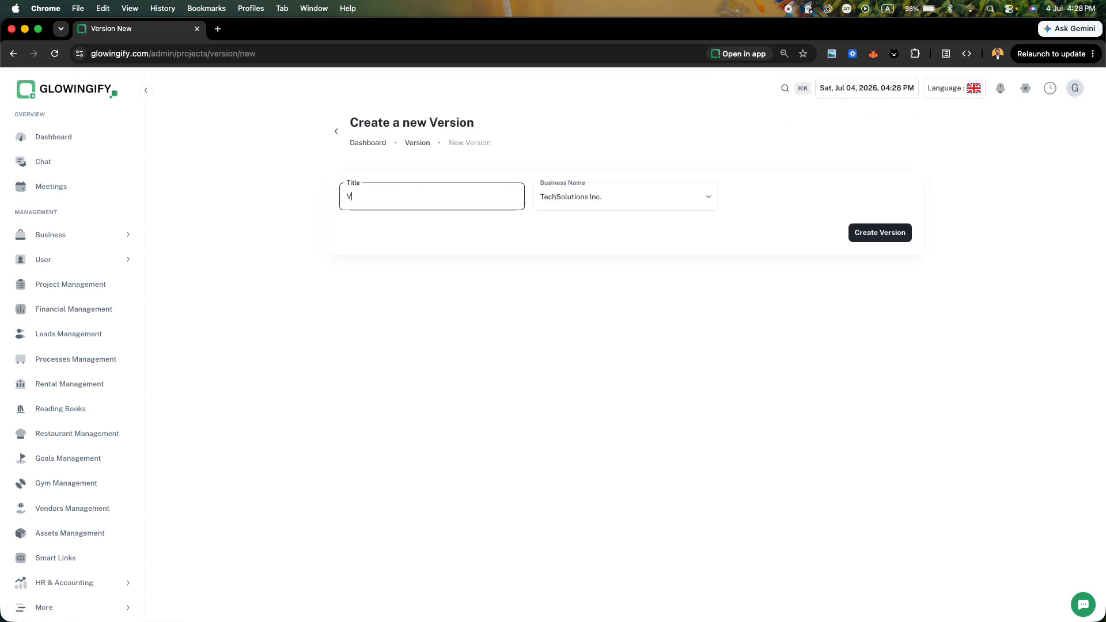
text(V2)
click(879, 232)
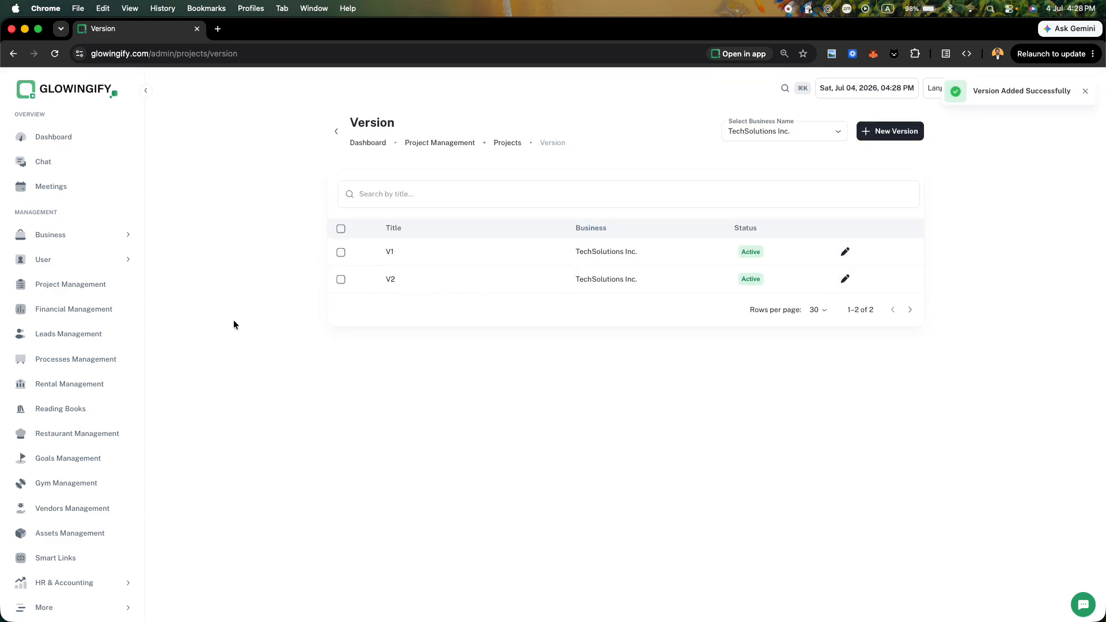
click(79, 278)
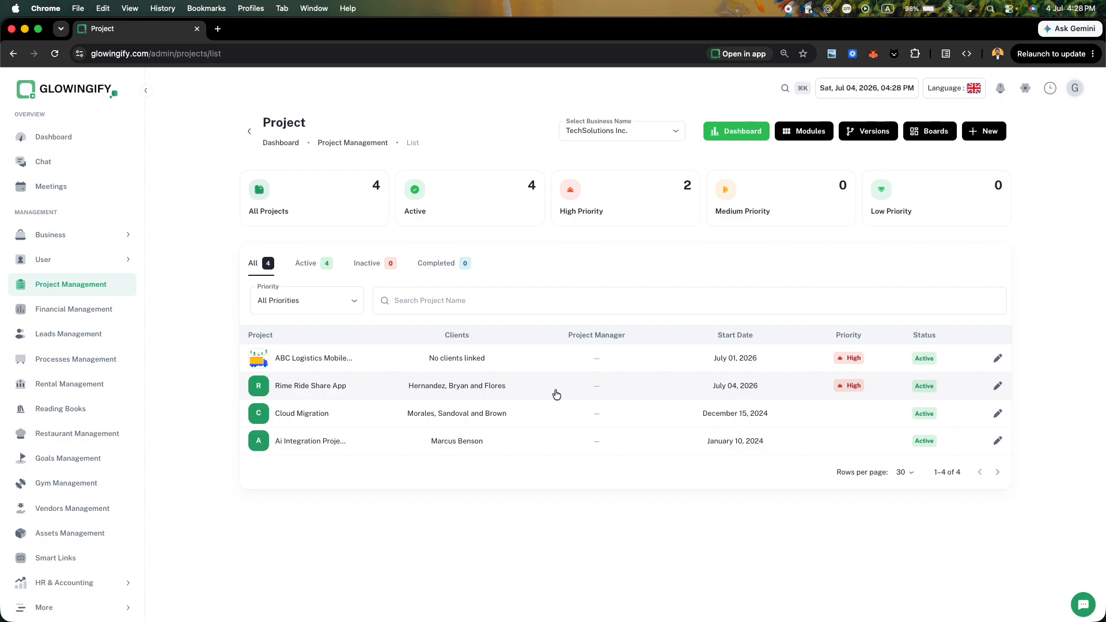
click(547, 362)
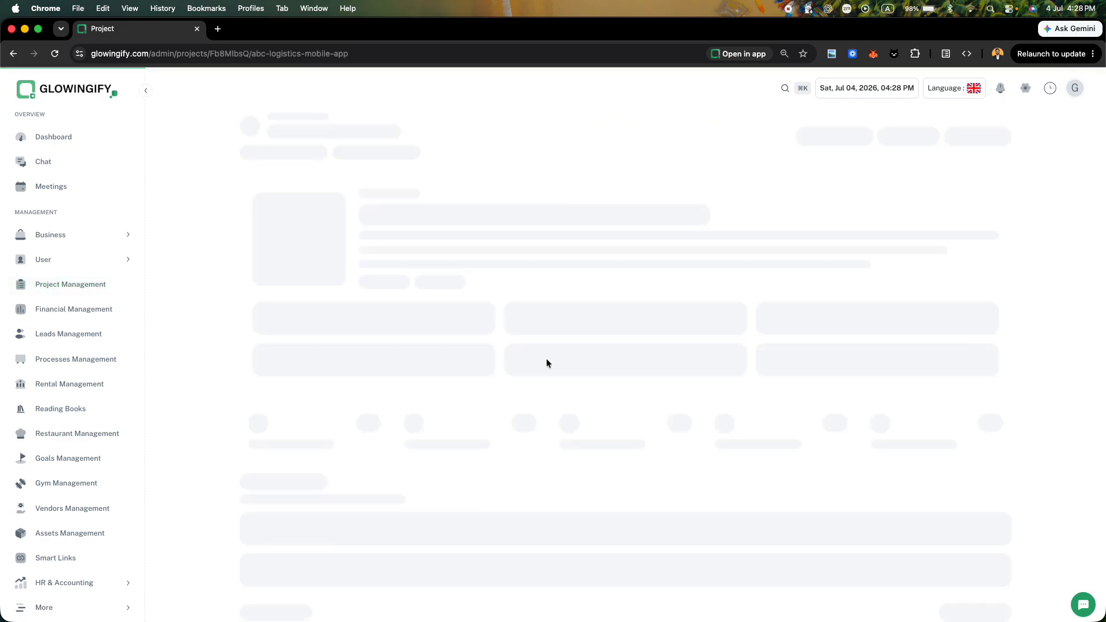
scroll(493, 419, down, 5)
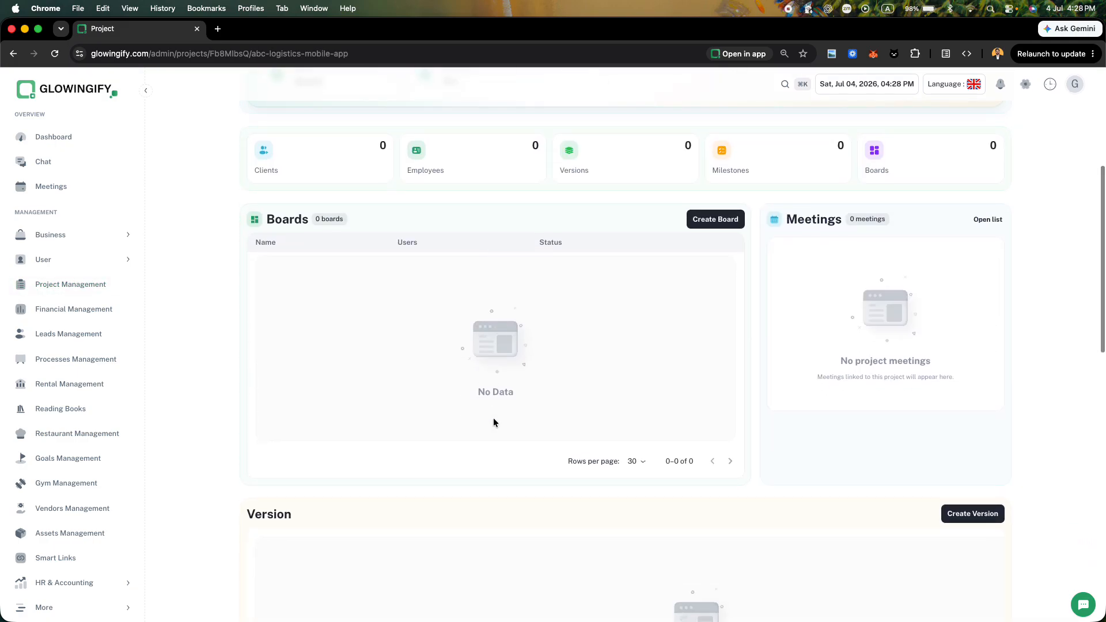
scroll(493, 417, down, 4)
scroll(555, 347, down, 1)
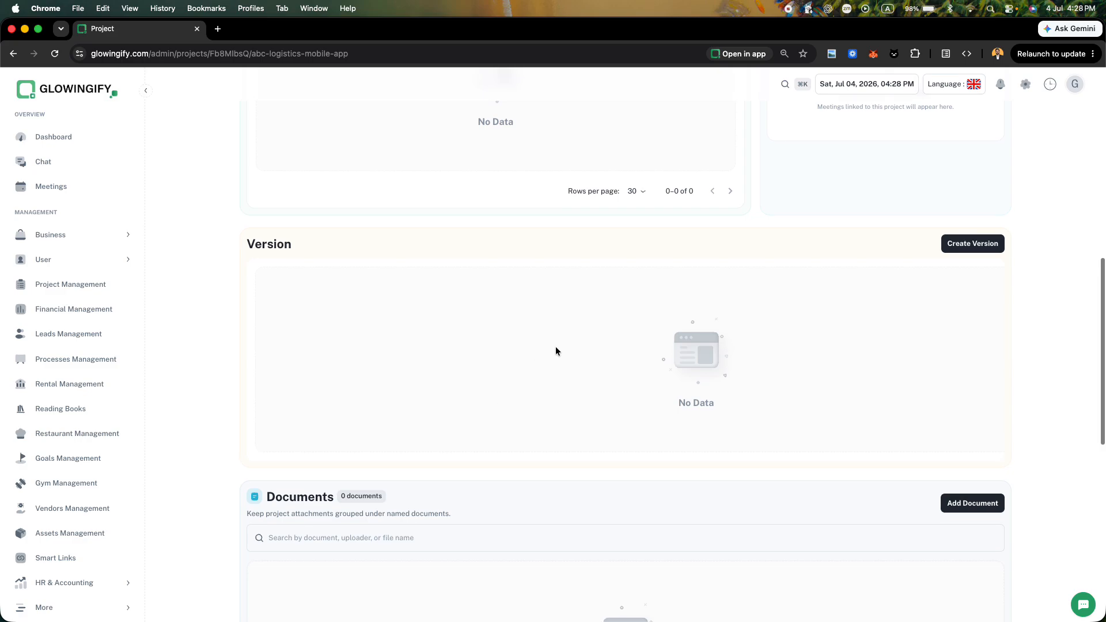
click(959, 243)
click(376, 306)
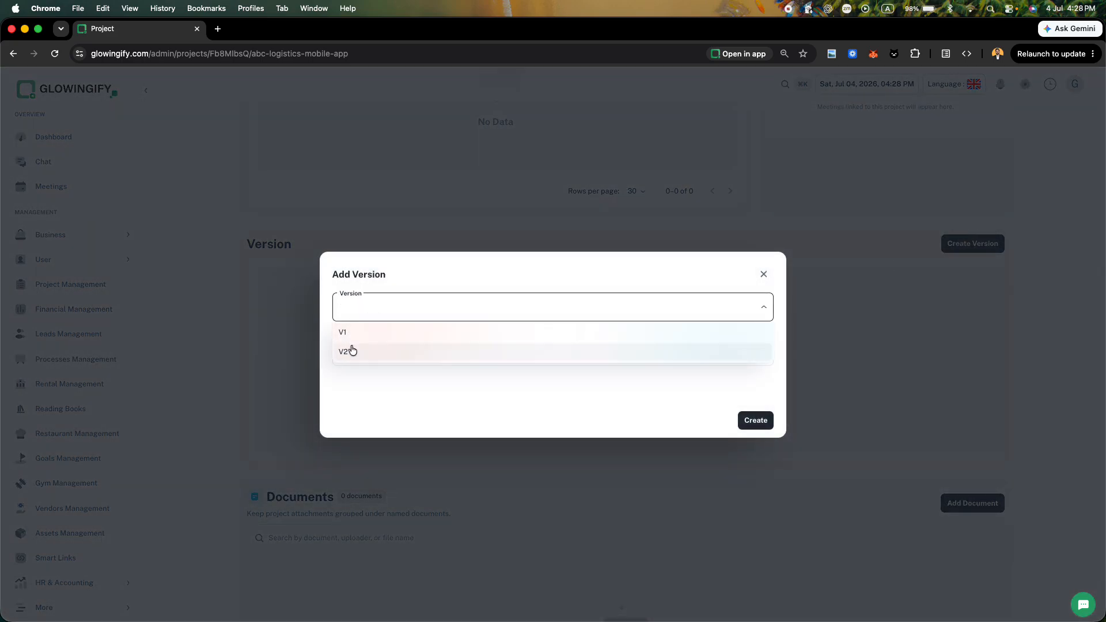
click(353, 333)
click(373, 312)
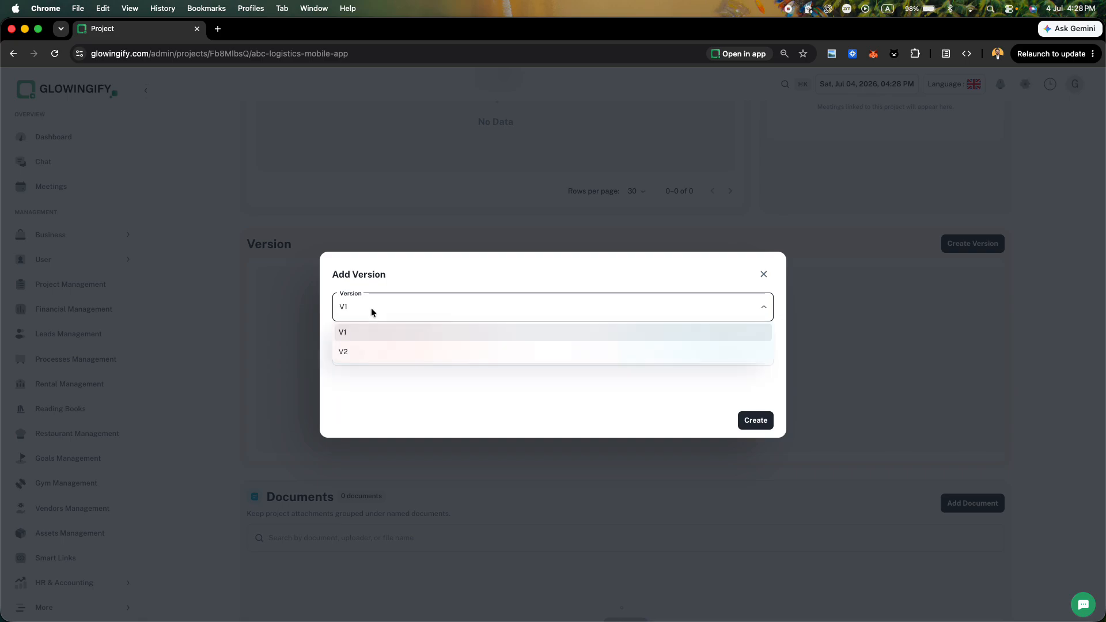
click(360, 352)
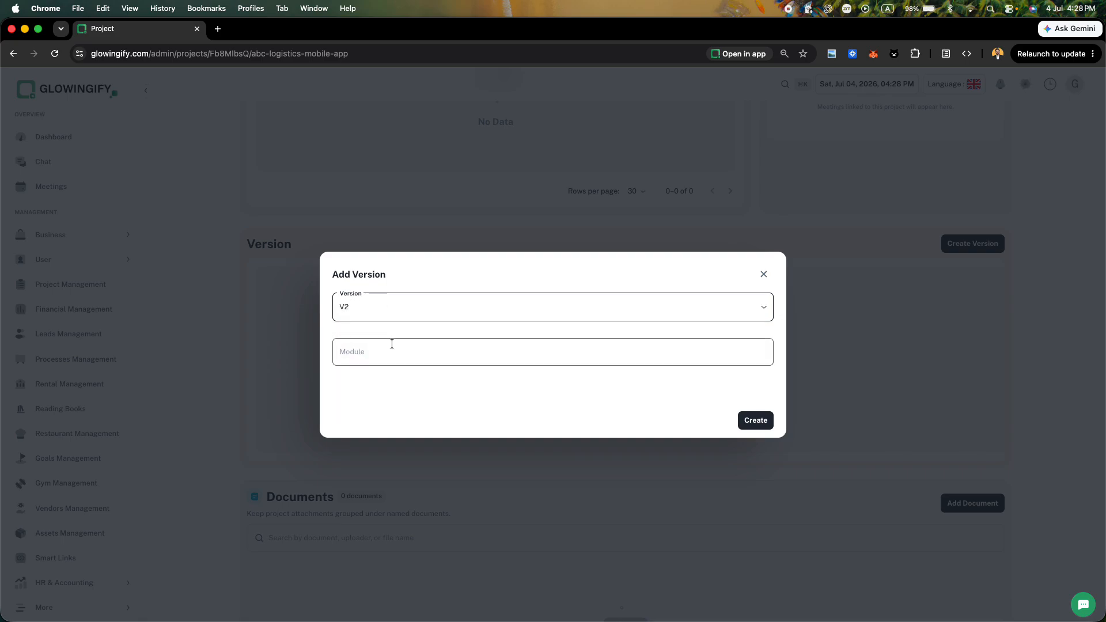
click(378, 393)
Check the Milestones table in the Word case study, then return to the Add Version form in Chrome
key(ctrl+Right)
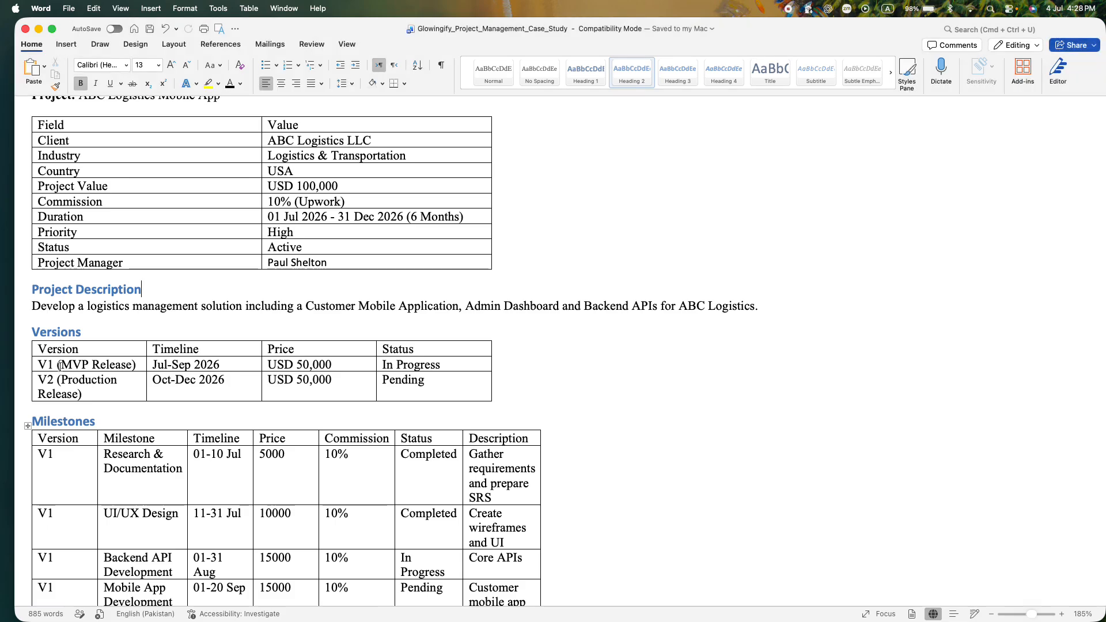
scroll(55, 394, down, 5)
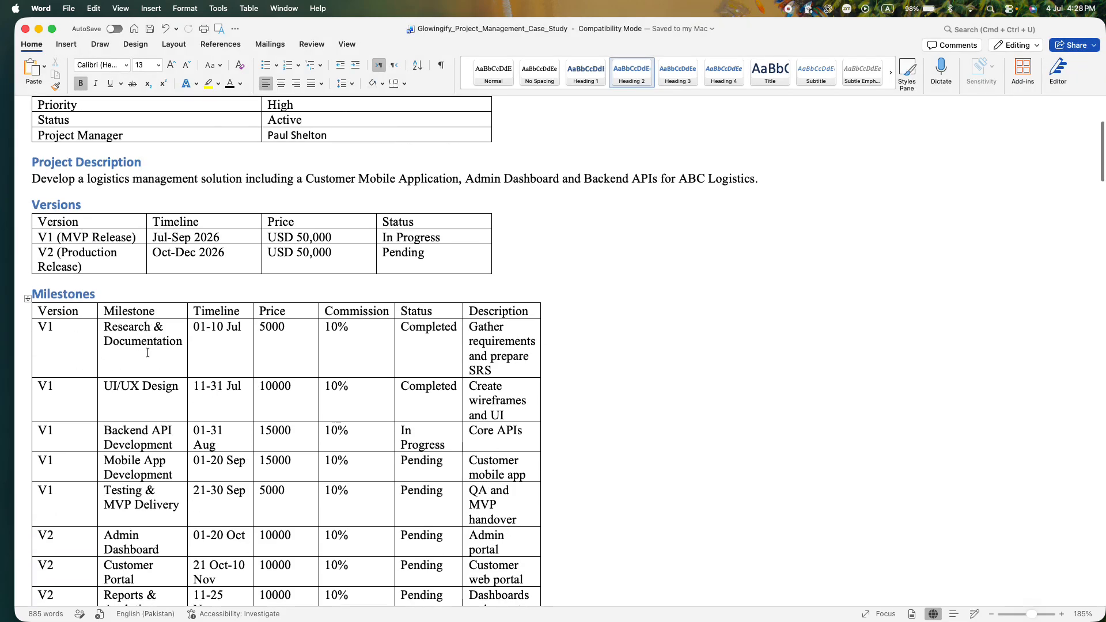
key(ctrl+Left)
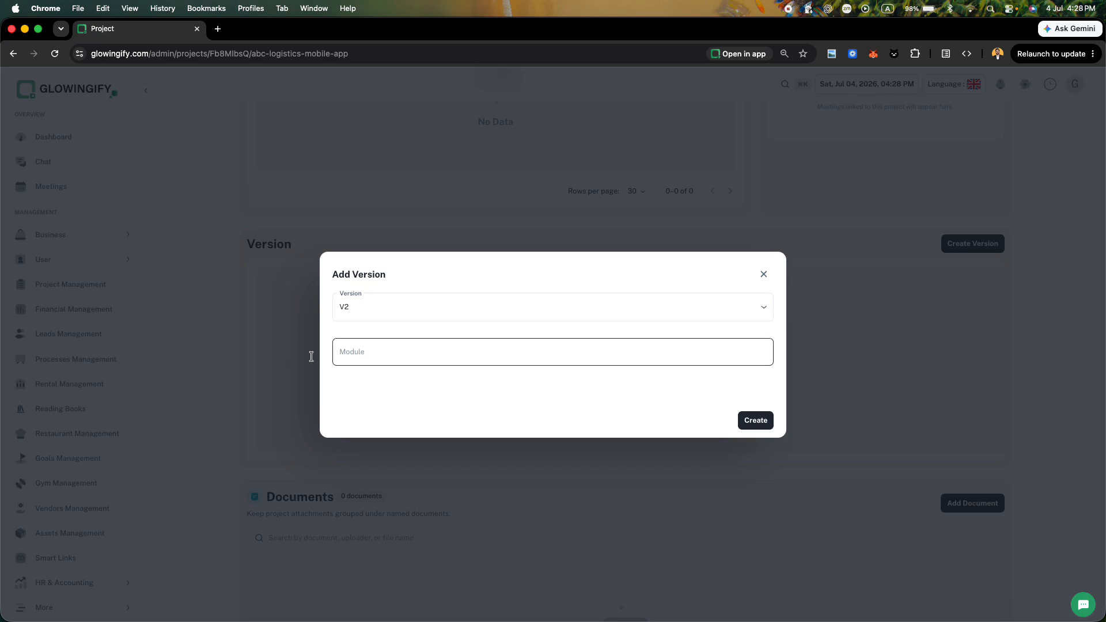
Leave the Add Version form without creating anything and open the list of modules in Project Management
click(275, 331)
click(78, 288)
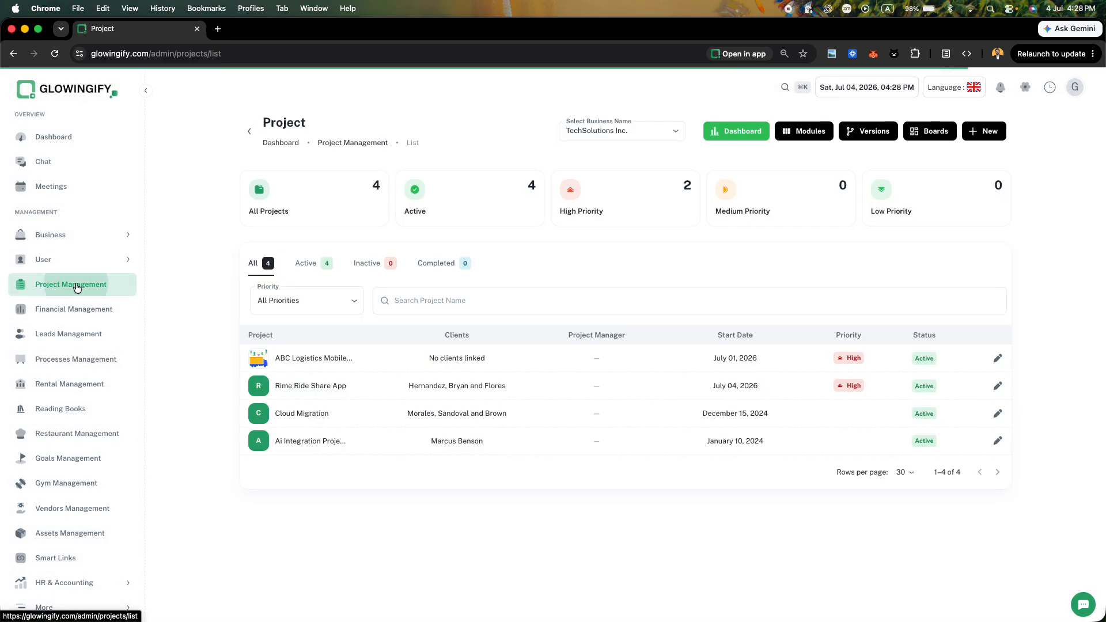
click(802, 127)
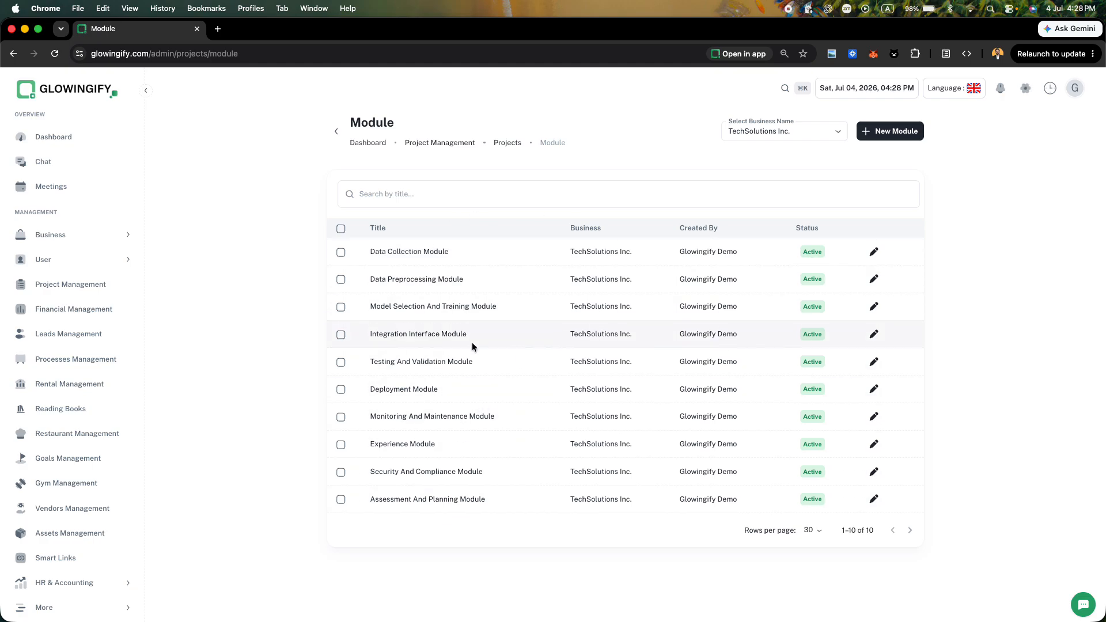
Switch to the Word case study and copy the milestone name "Research & Documentation" from the Milestones table
key(ctrl+Right)
scroll(189, 368, down, 5)
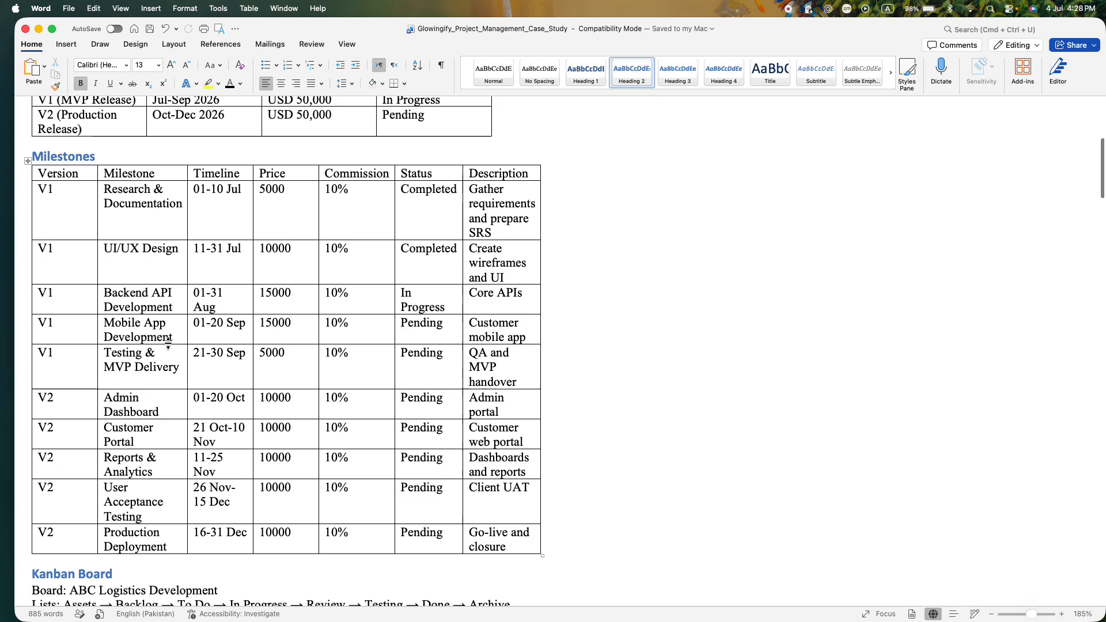
scroll(154, 290, up, 1)
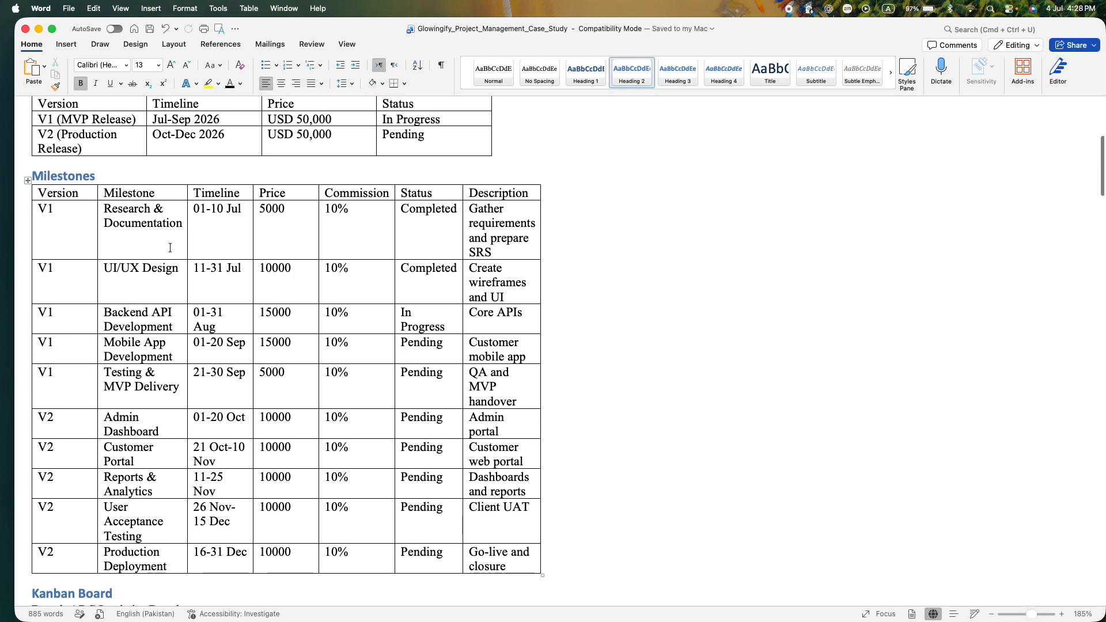
drag(184, 228, 104, 209)
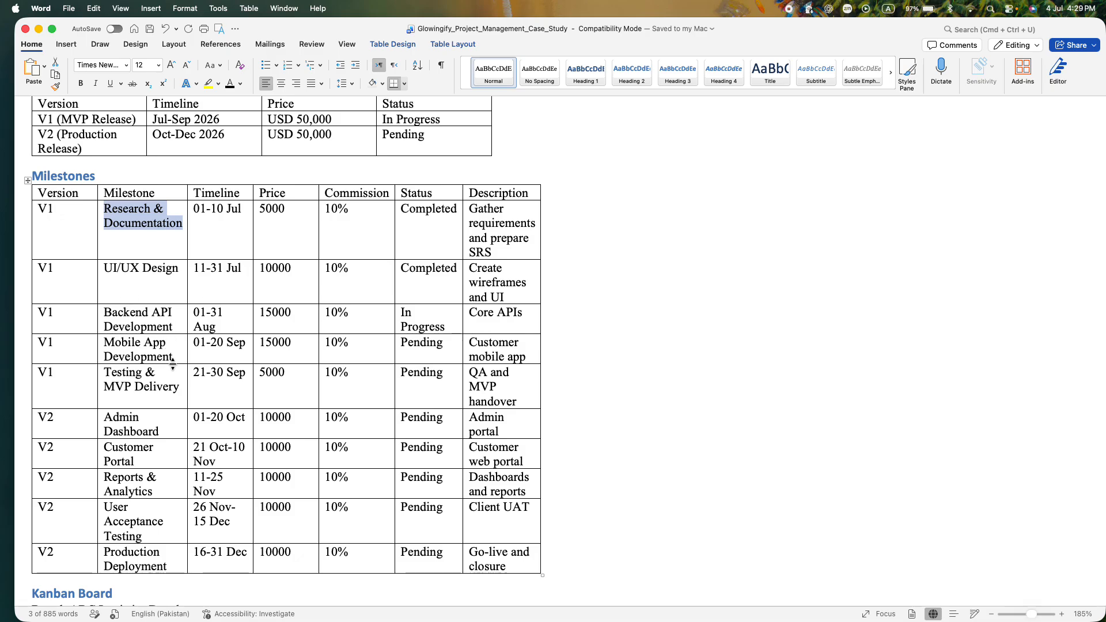
right_click(142, 212)
click(161, 237)
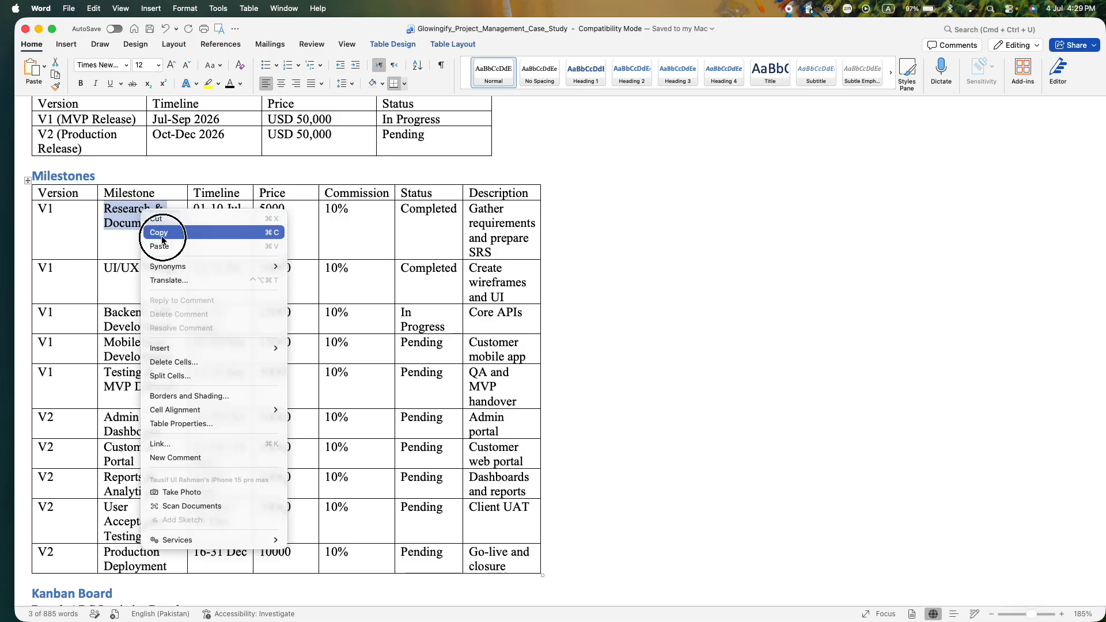
Switch back to Chrome and create a module titled "Research & Documentation" for TechSolutions Inc
key(ctrl+Left)
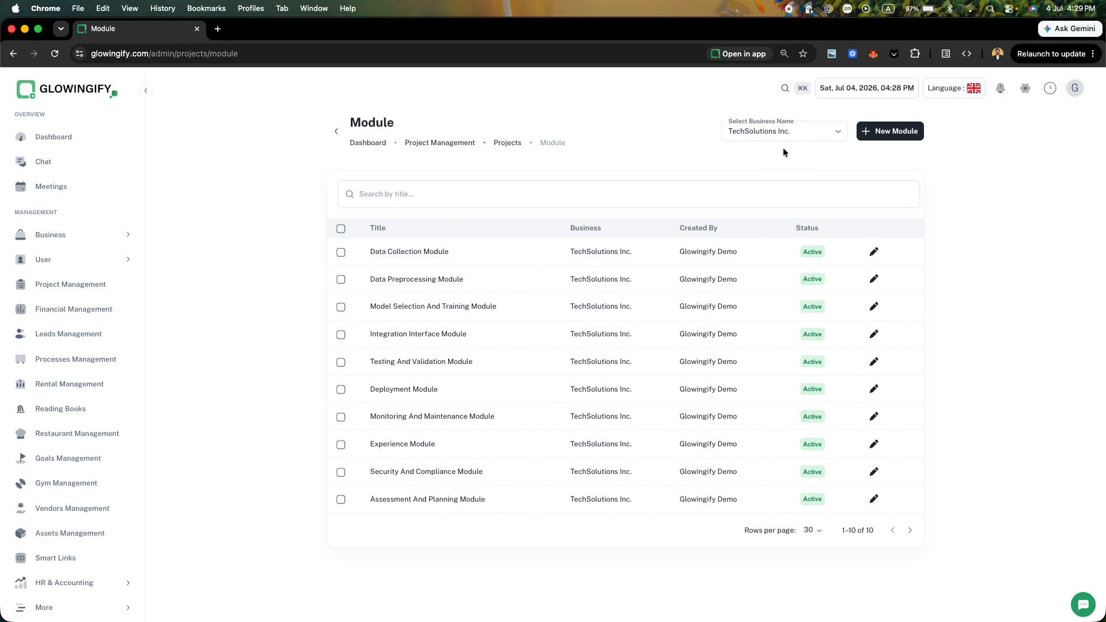
click(896, 130)
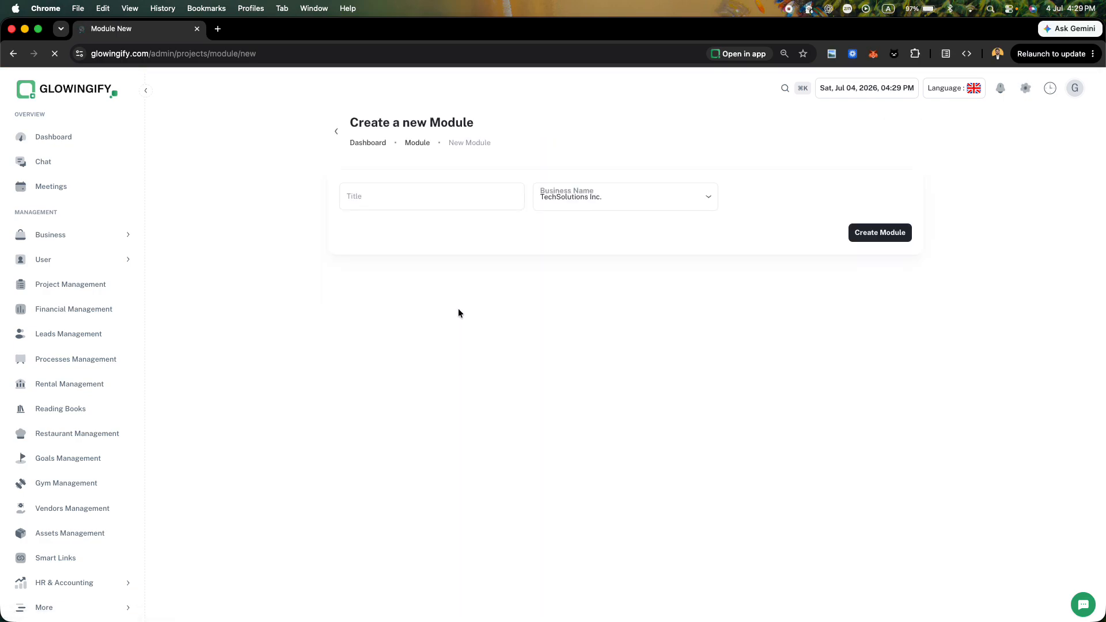
click(417, 185)
key(super+v)
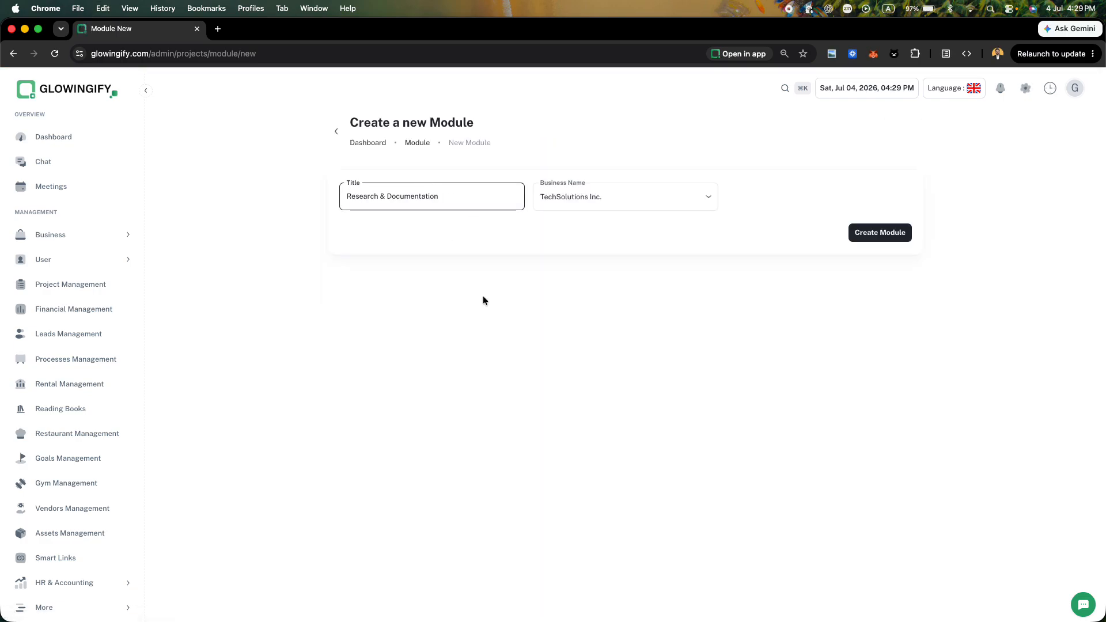
click(893, 233)
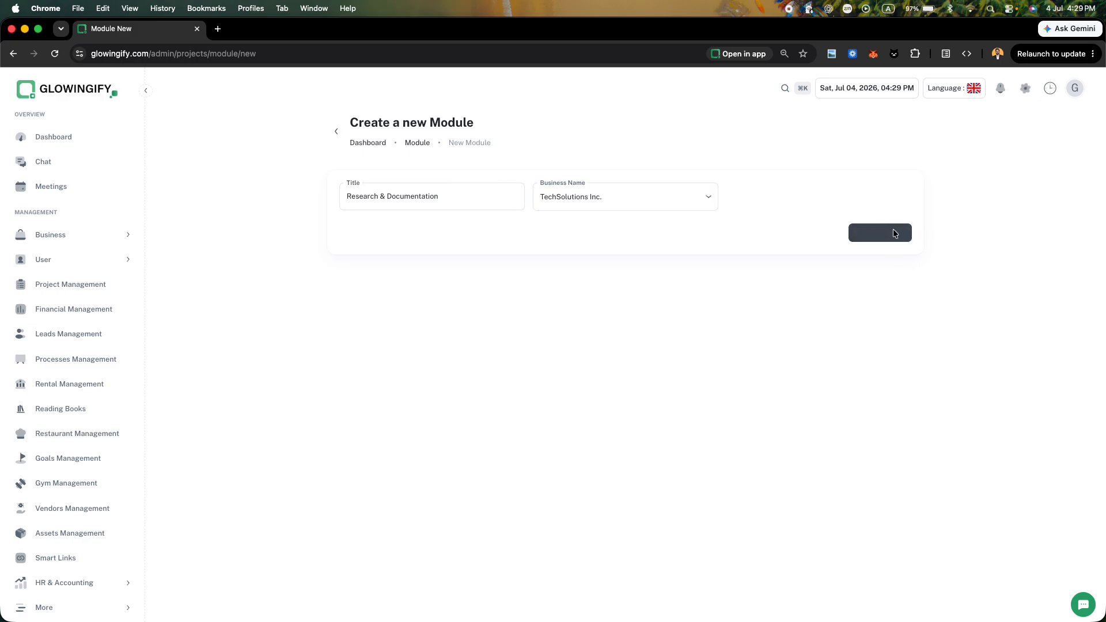
Copy the milestone name "UI/UX Design" from the Word case study and create a TechSolutions Inc. module with that title in Chrome
key(ctrl+Right)
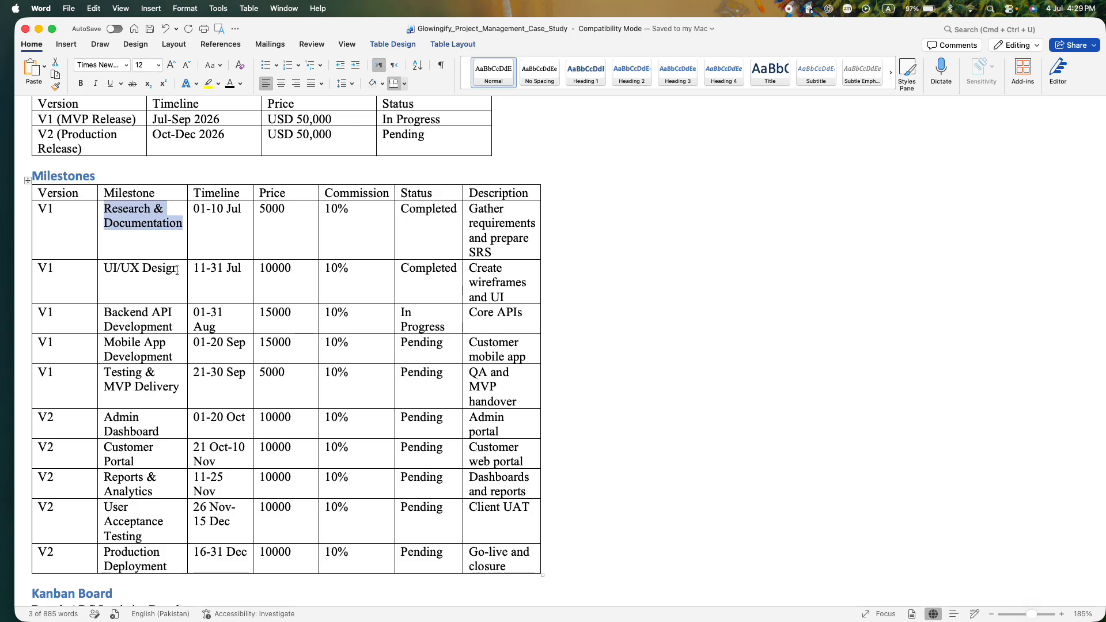
drag(176, 271, 105, 264)
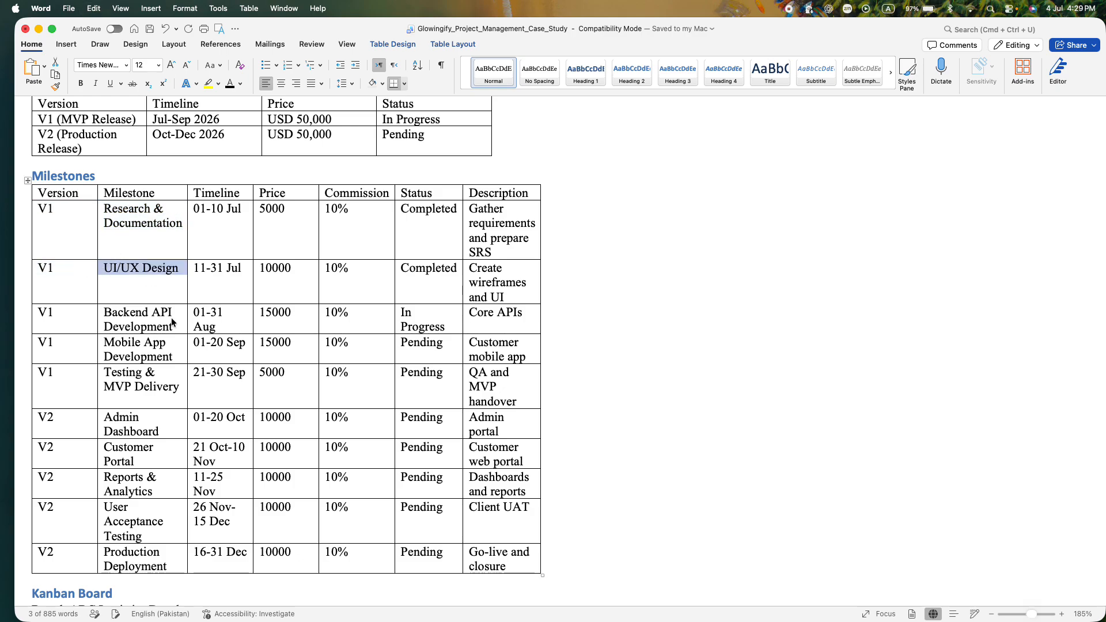
key(ctrl+Left)
click(906, 134)
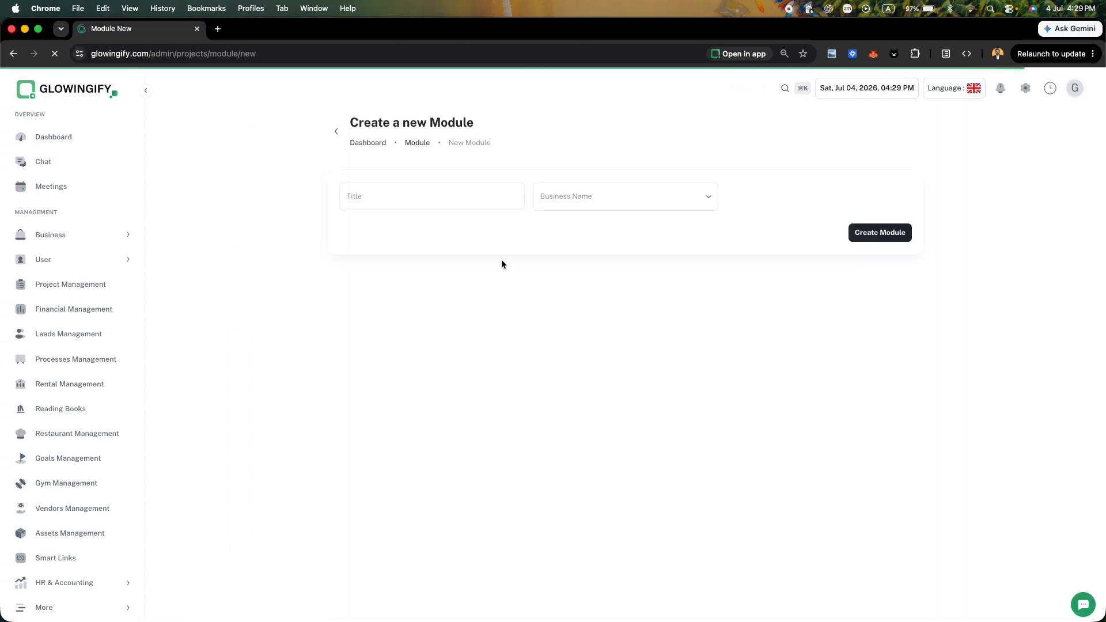
click(399, 205)
key(super+v)
click(849, 232)
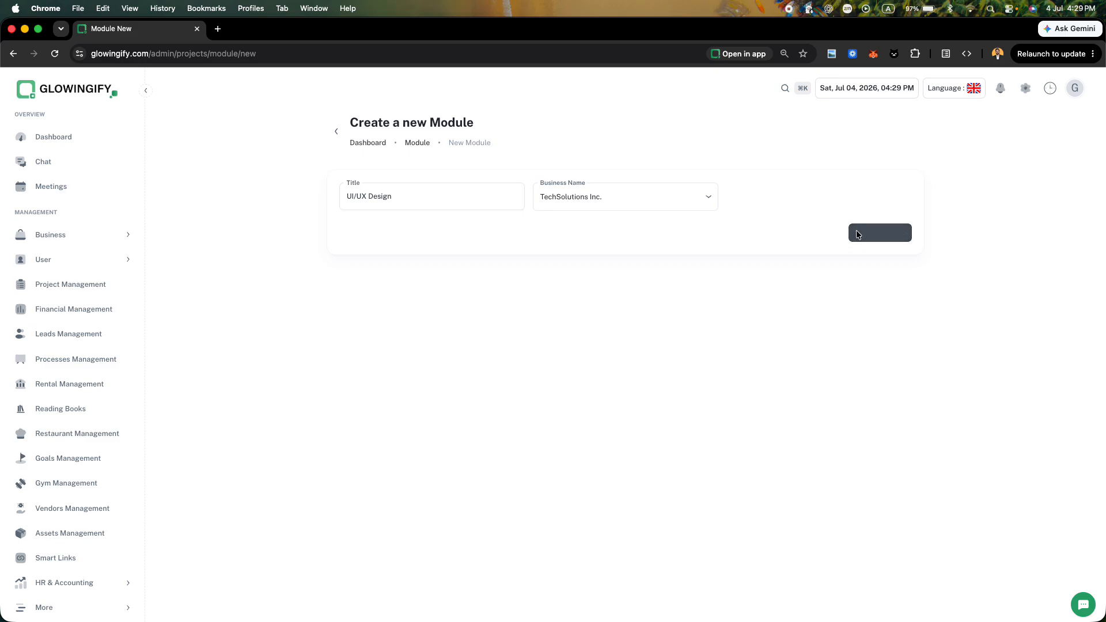
Copy the milestone name "Backend API Development" from Word and create a module with that title in Chrome for TechSolutions Inc
key(ctrl+Right)
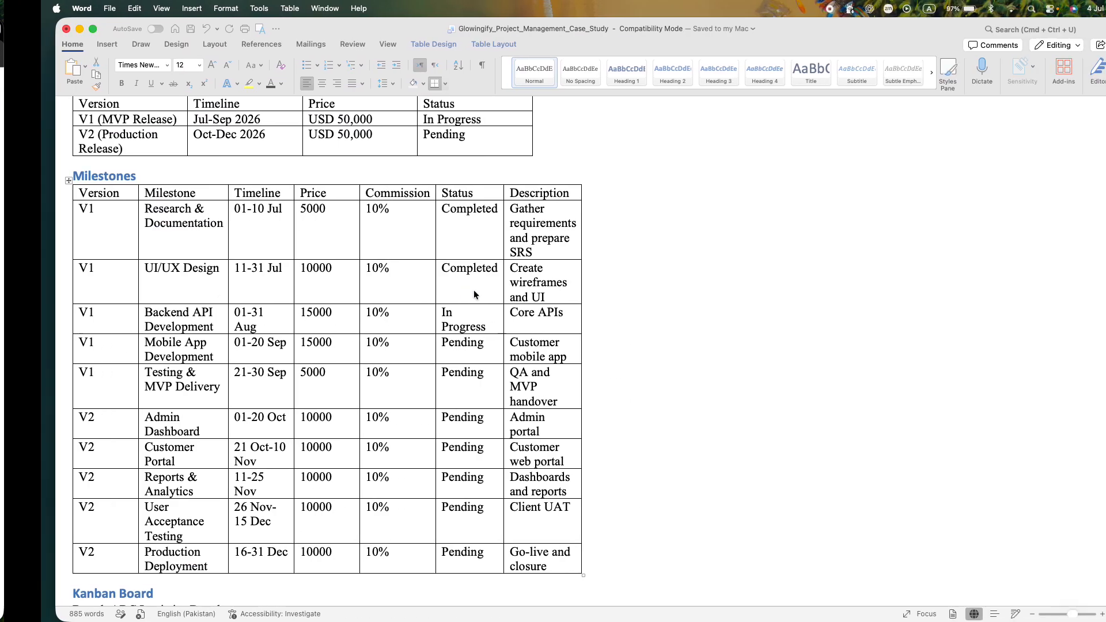
drag(174, 323, 103, 305)
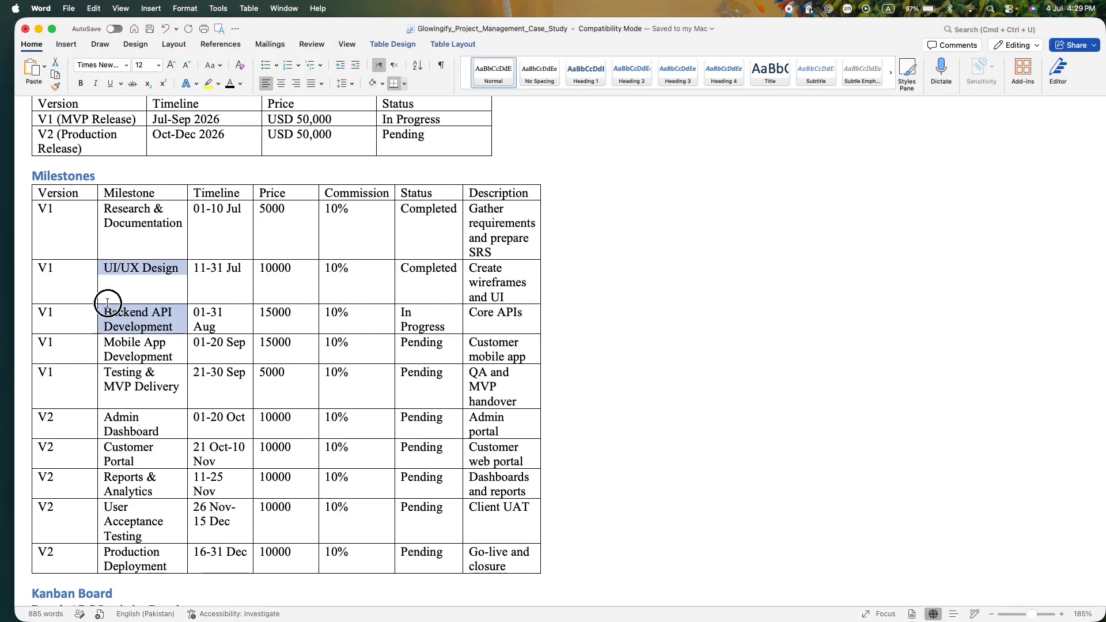
key(ctrl+Left)
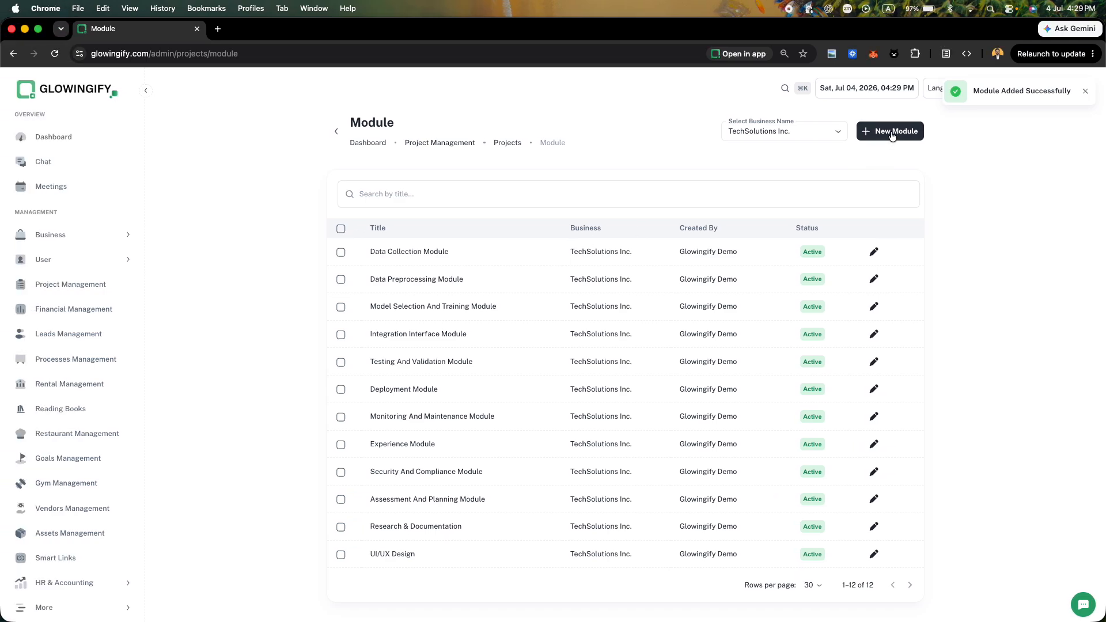
click(892, 130)
key(super+v)
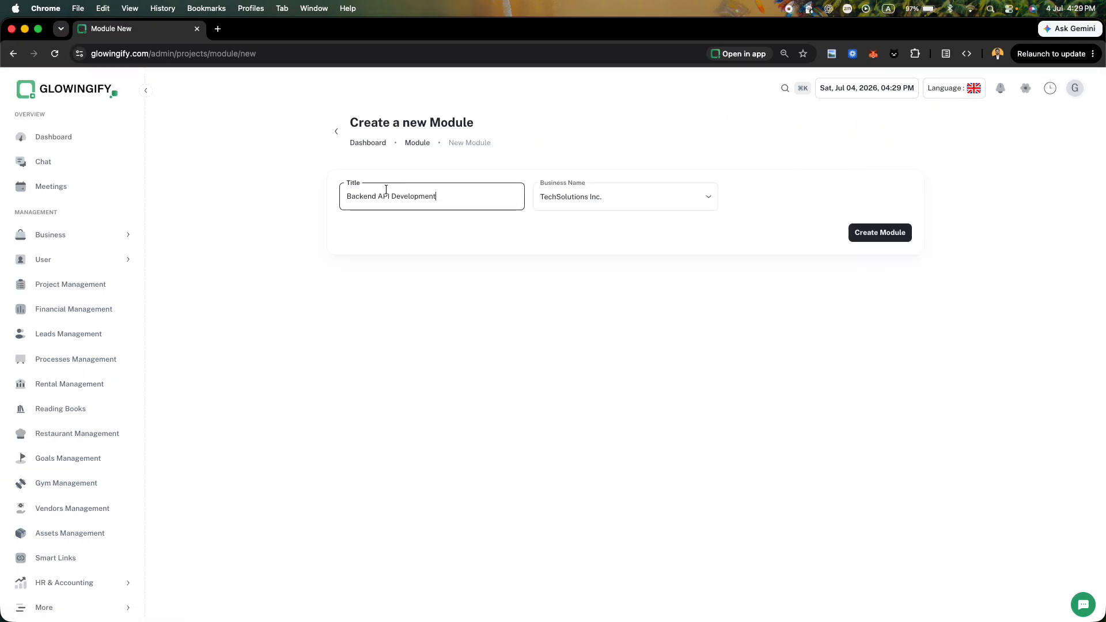
click(893, 234)
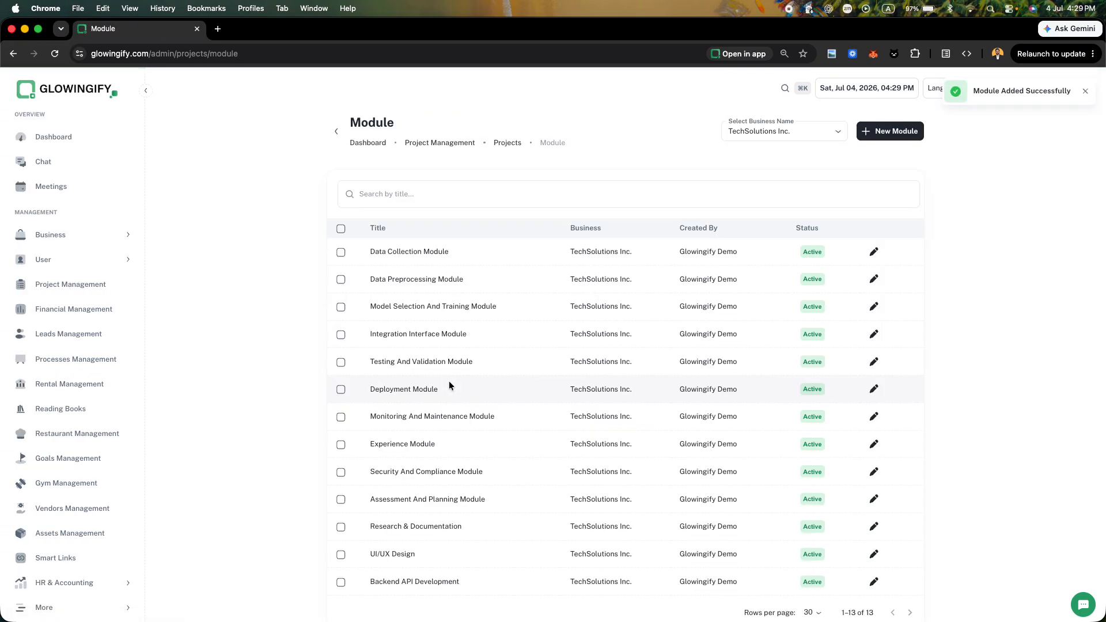
Copy the milestone name "Mobile App Development" from the Word case study and create a TechSolutions Inc. module with that title in Chrome
key(ctrl+Right)
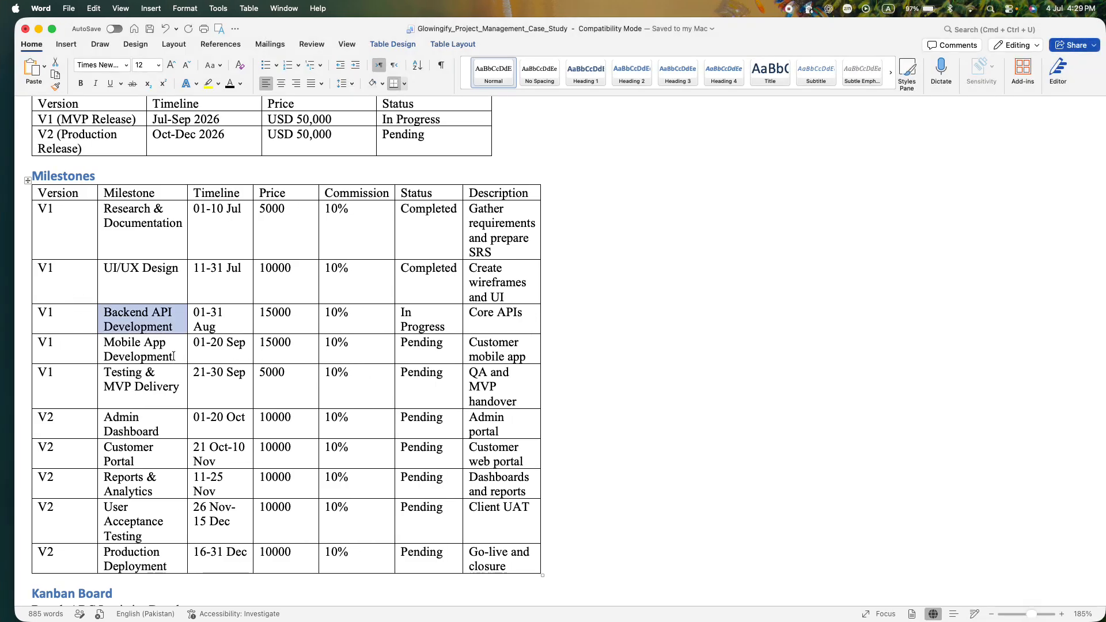
click(95, 348)
key(super+c)
key(ctrl+Left)
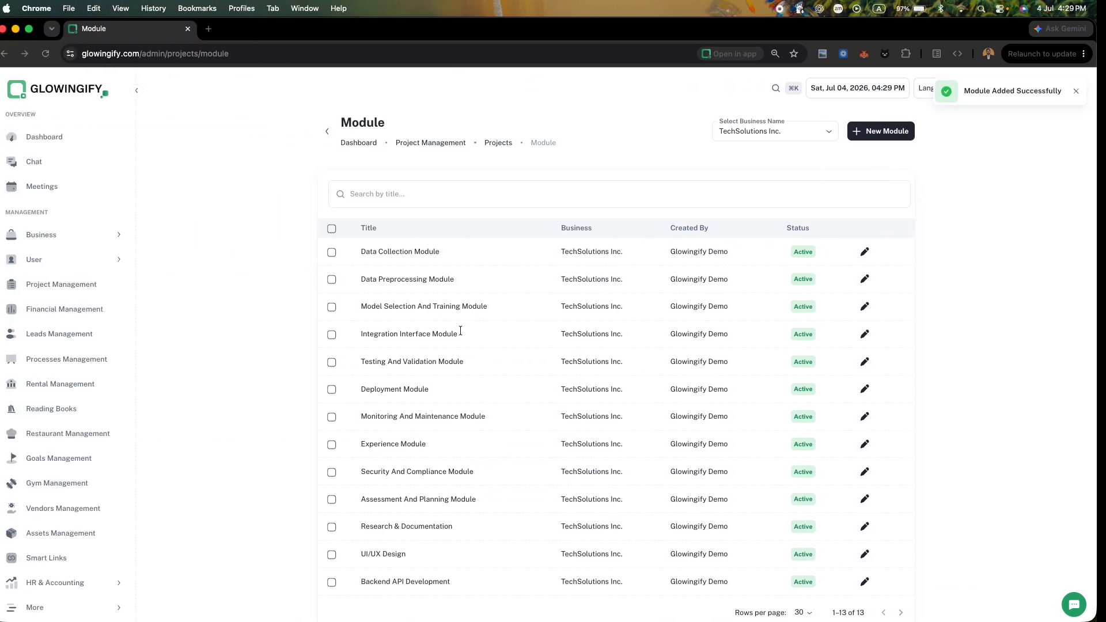
click(900, 132)
click(395, 198)
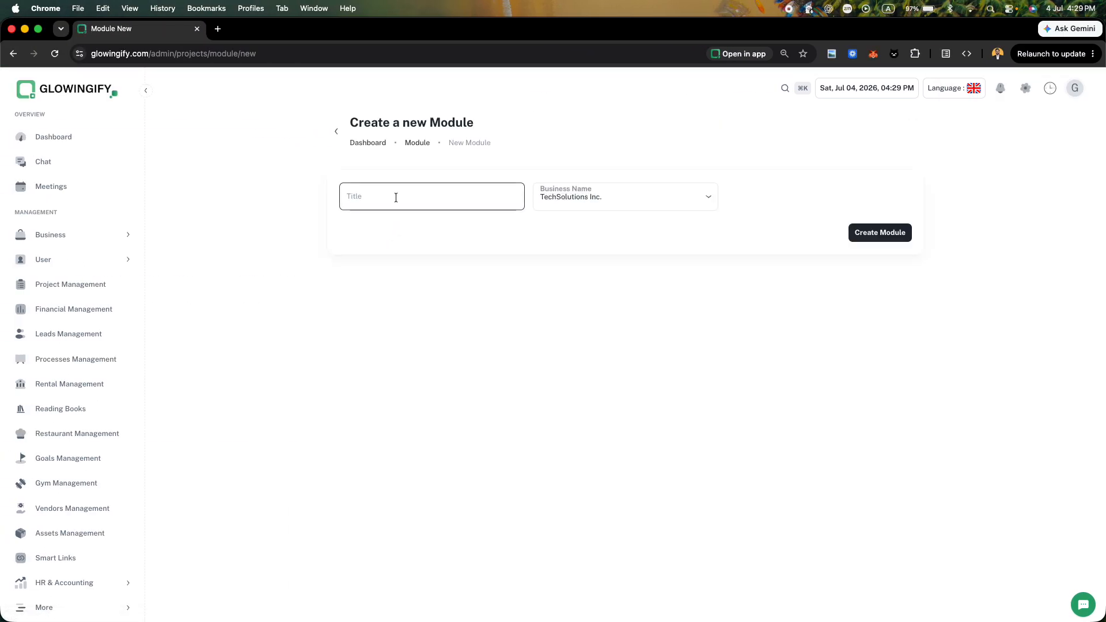
key(super+v)
click(870, 232)
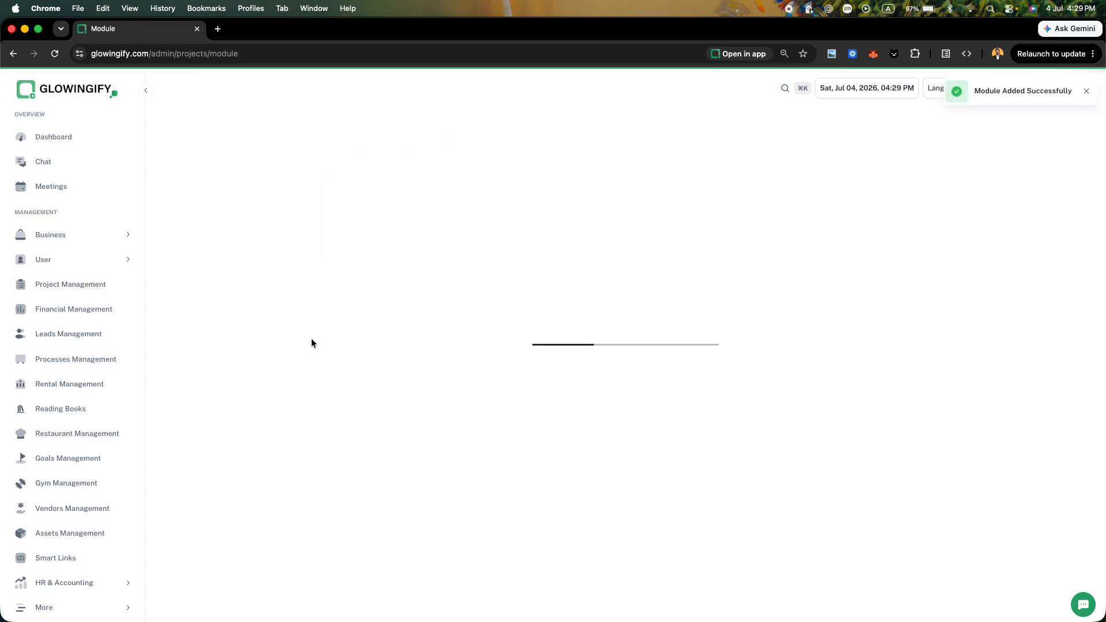
Copy the milestone name "Testing & MVP Delivery" from Word and create a module with that title for TechSolutions Inc. in Chrome
key(ctrl+Right)
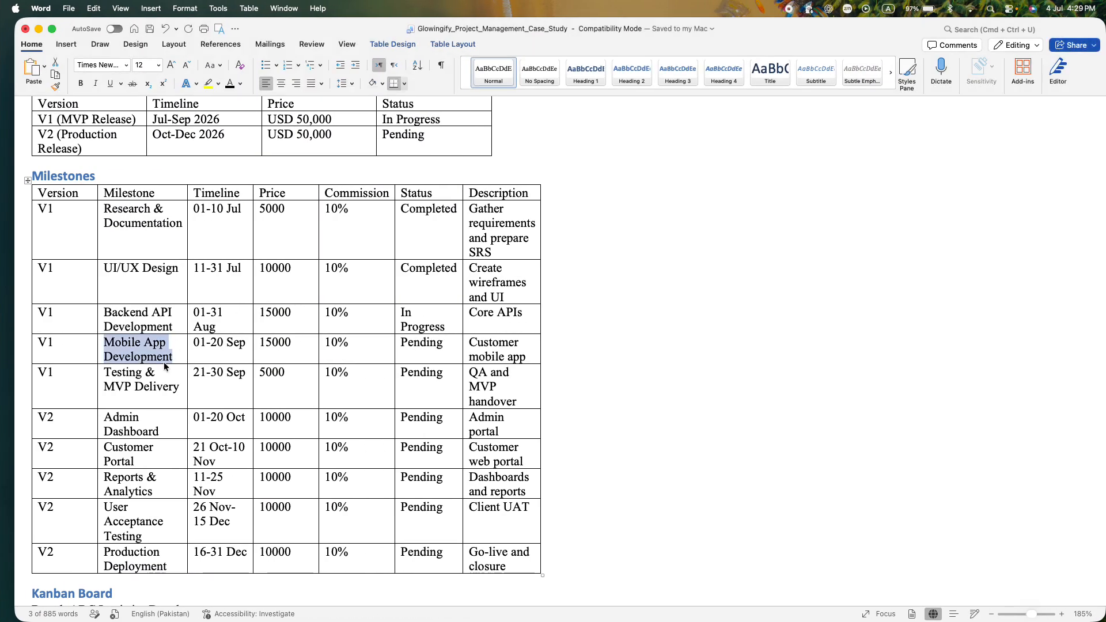
drag(179, 385, 107, 371)
key(super+c)
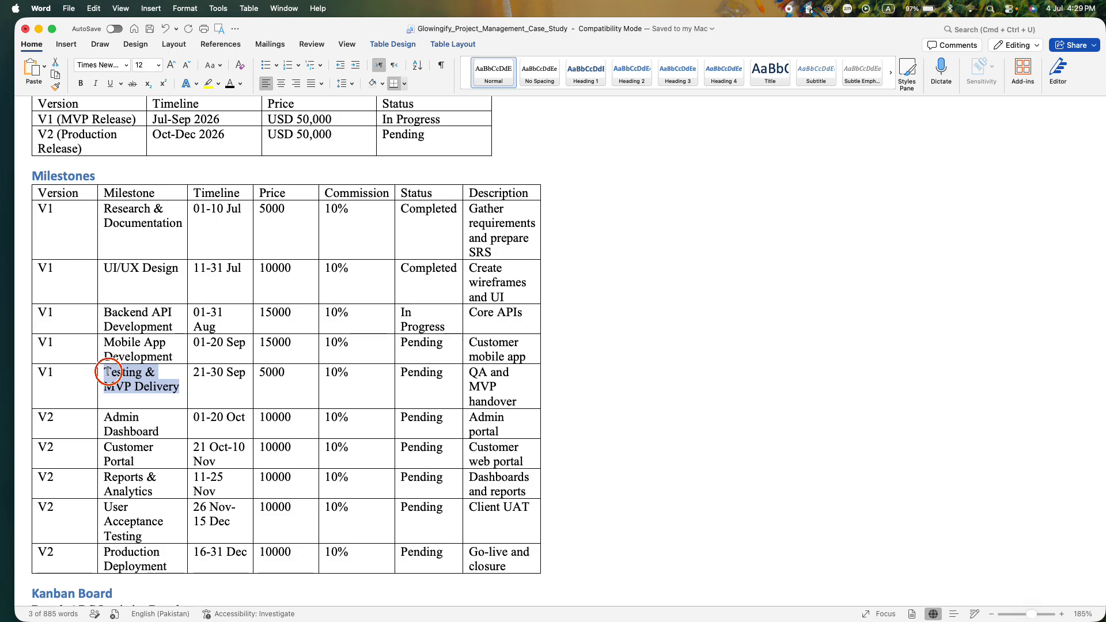
key(ctrl+Left)
click(889, 131)
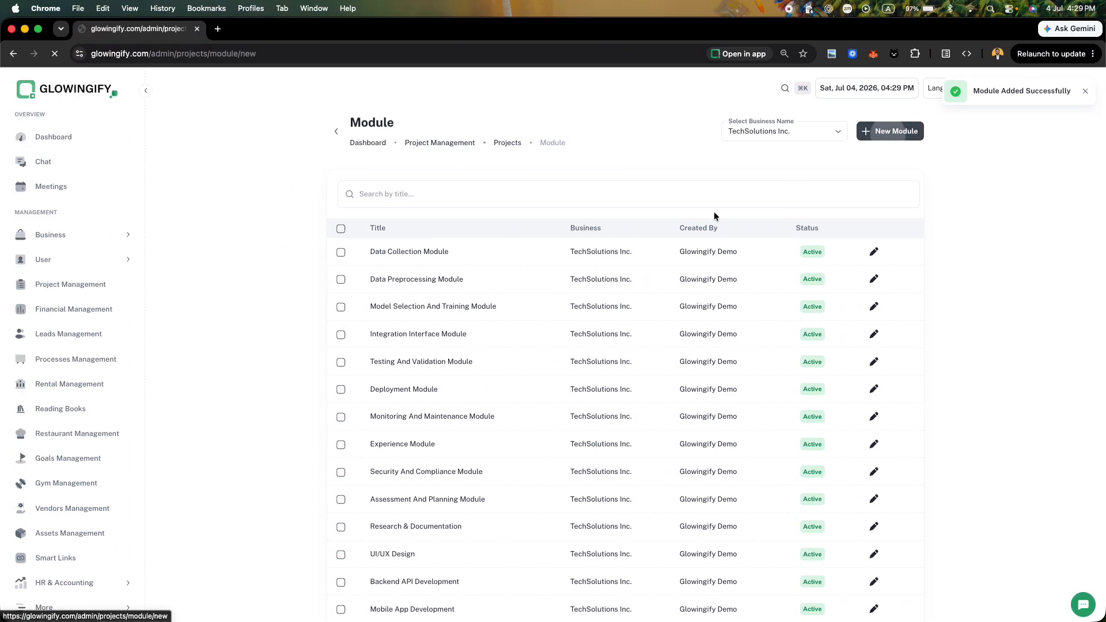
click(383, 190)
key(super+v)
click(869, 232)
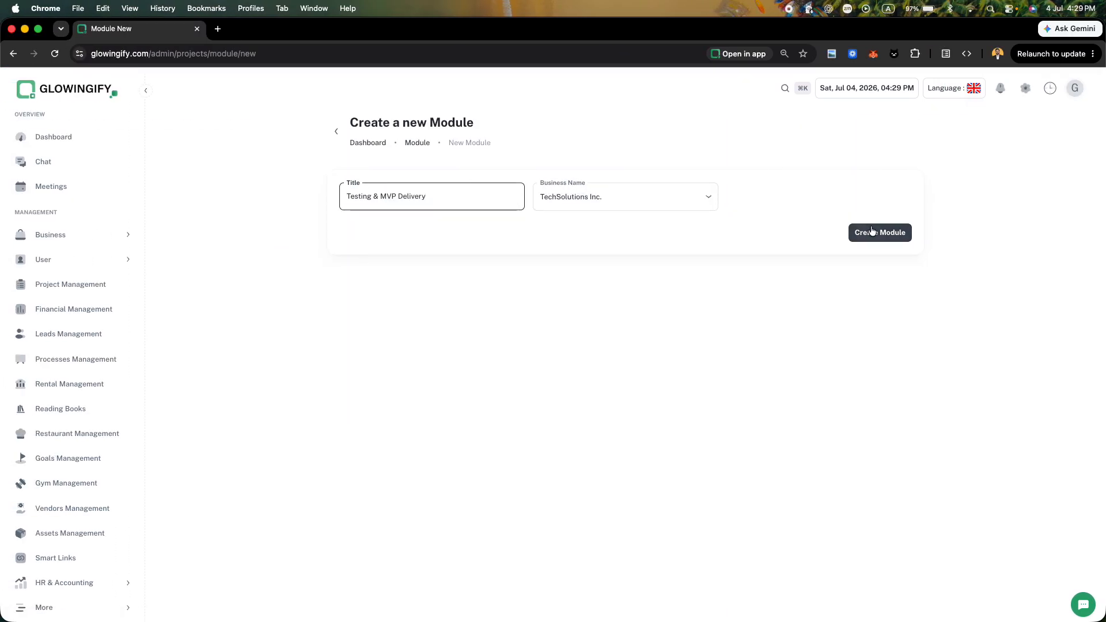
Copy the milestone name "Admin Dashboard" from the Word Milestones table and create a TechSolutions Inc. module with that title in Chrome
key(ctrl+Right)
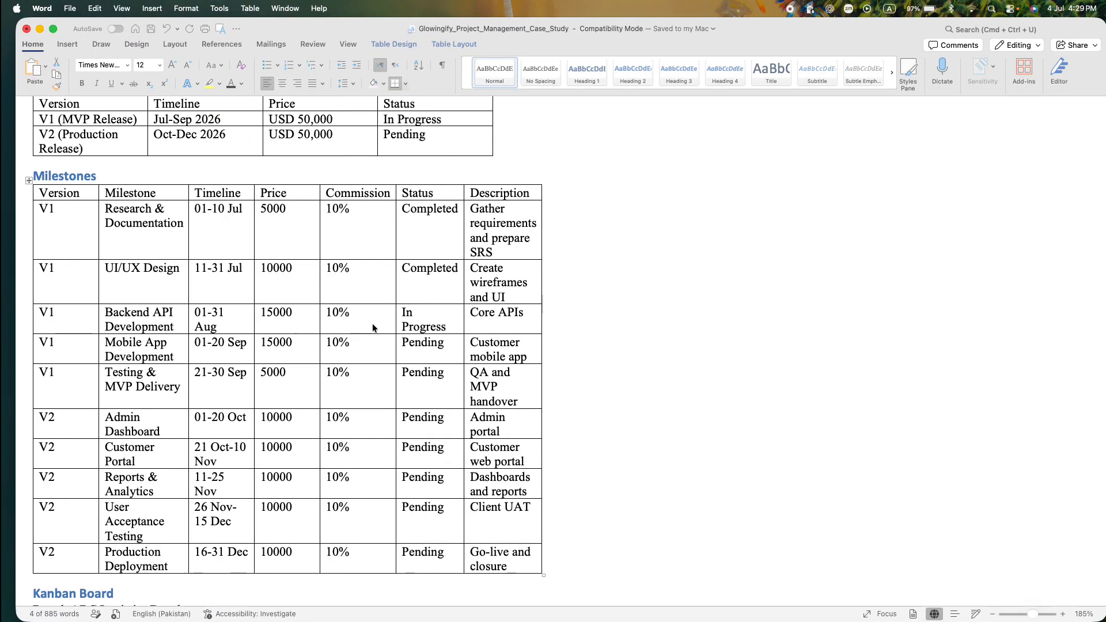
scroll(118, 464, down, 2)
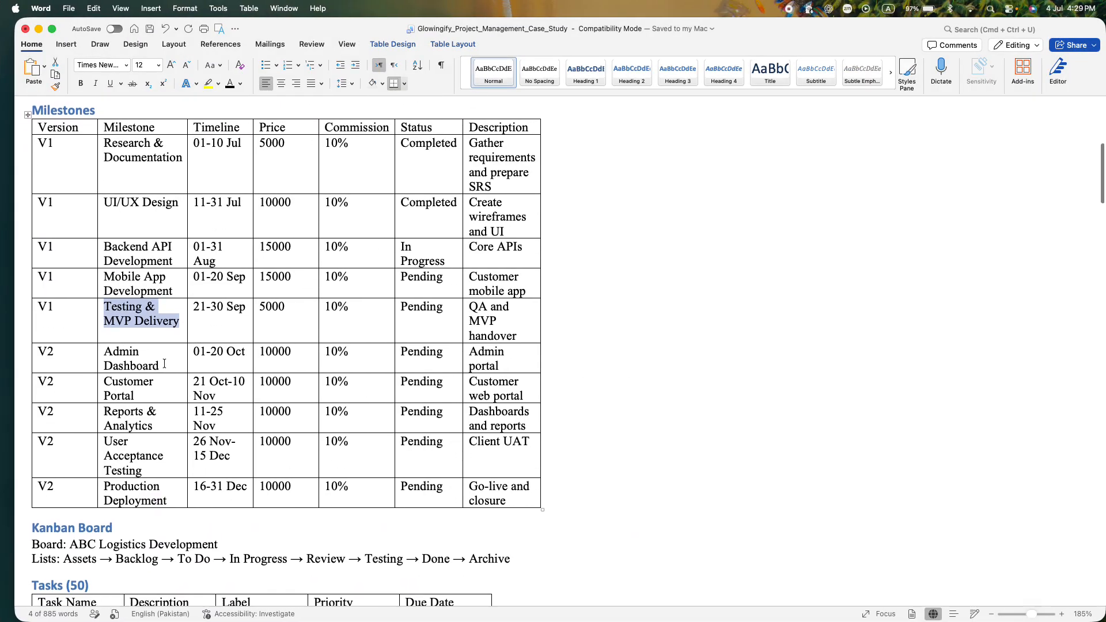
triple_click(105, 355)
key(super+c)
key(ctrl+Left)
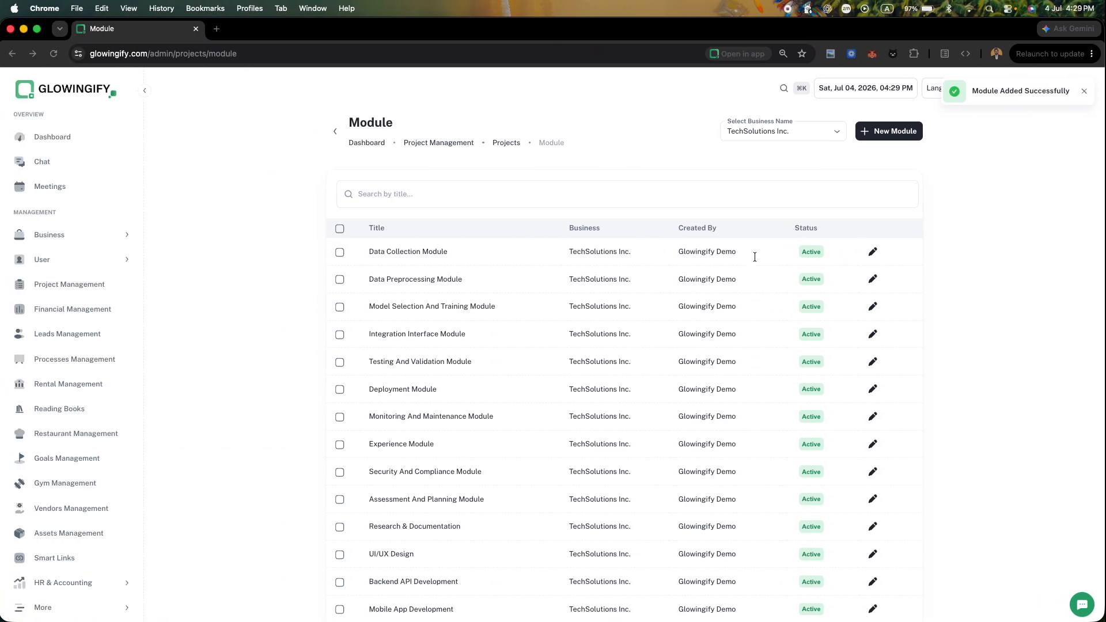
click(883, 130)
click(384, 194)
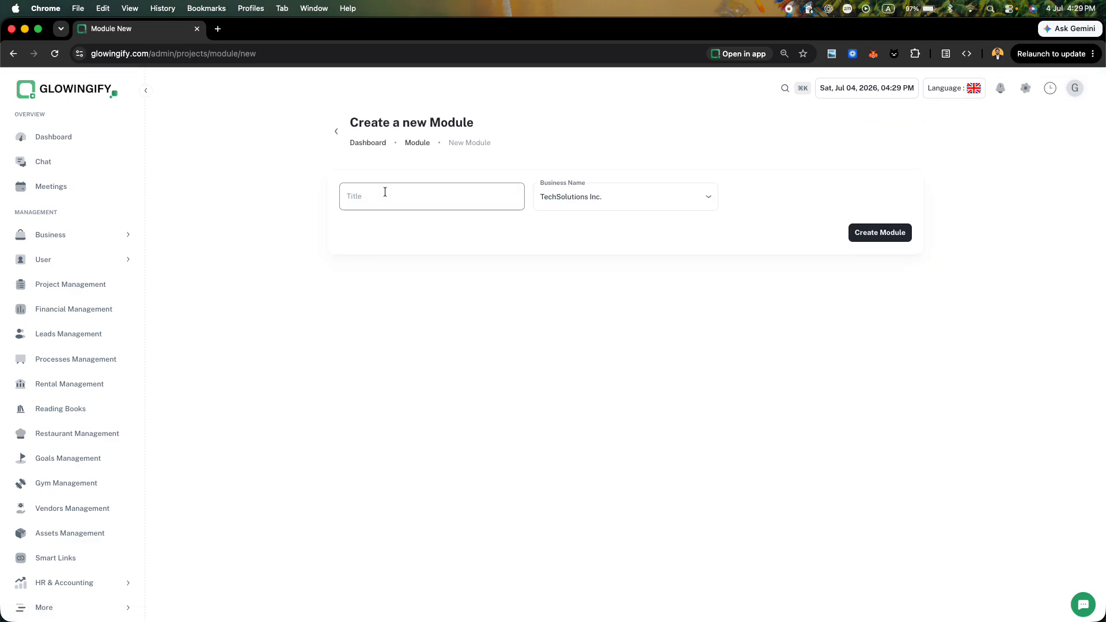
key(super+v)
click(894, 238)
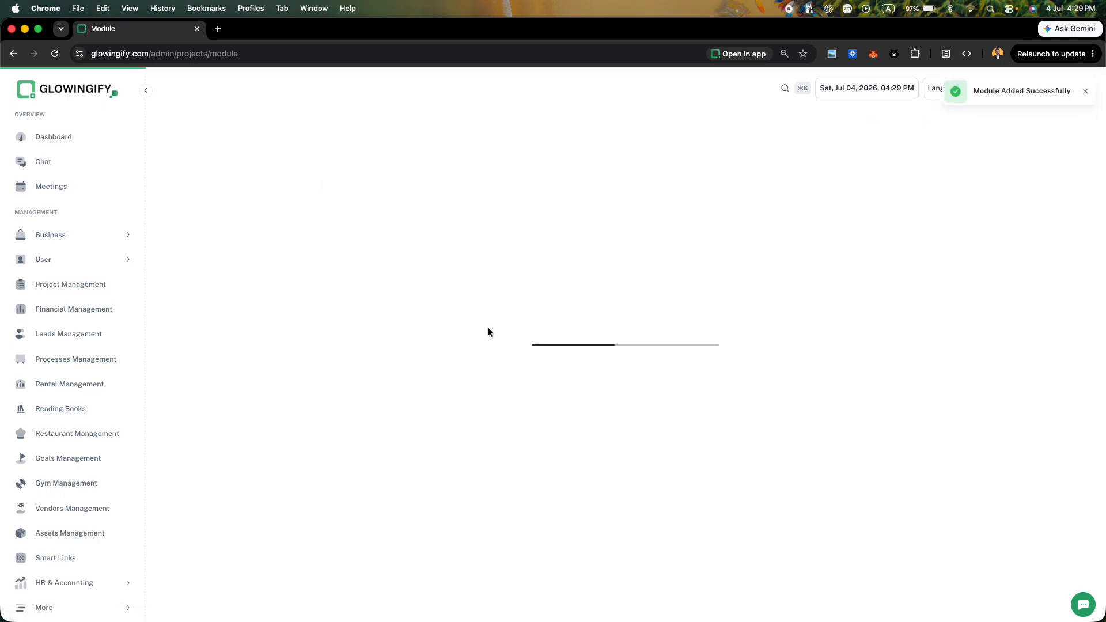
Copy the milestone name "Customer Portal" from Word and create a module with that title for TechSolutions Inc. in Chrome
key(ctrl+Right)
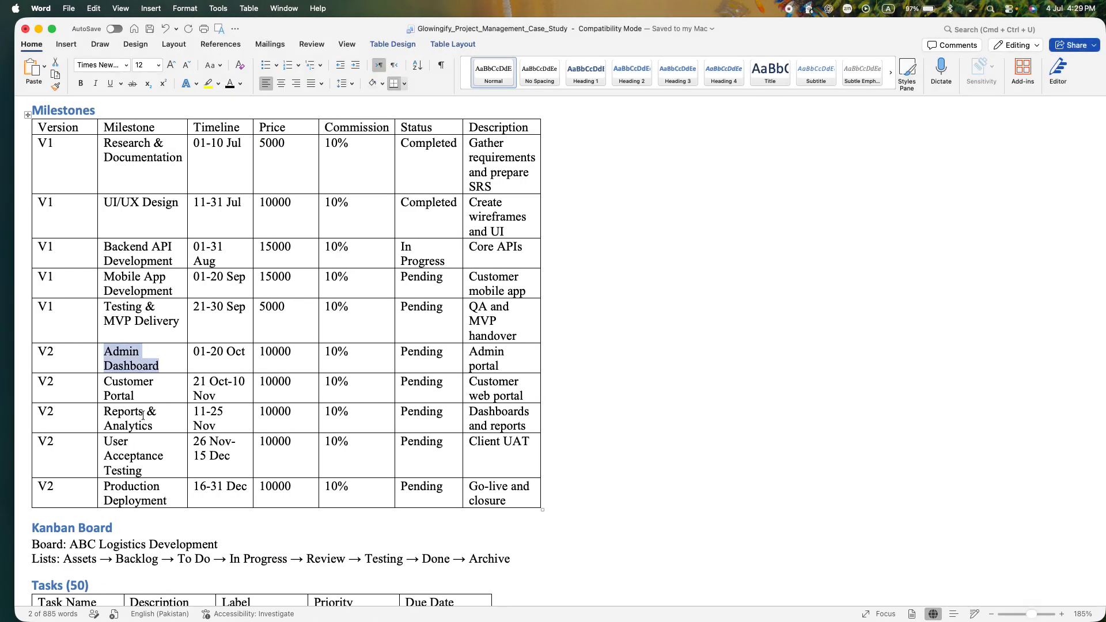
drag(132, 394, 107, 380)
key(super+c)
key(ctrl+Left)
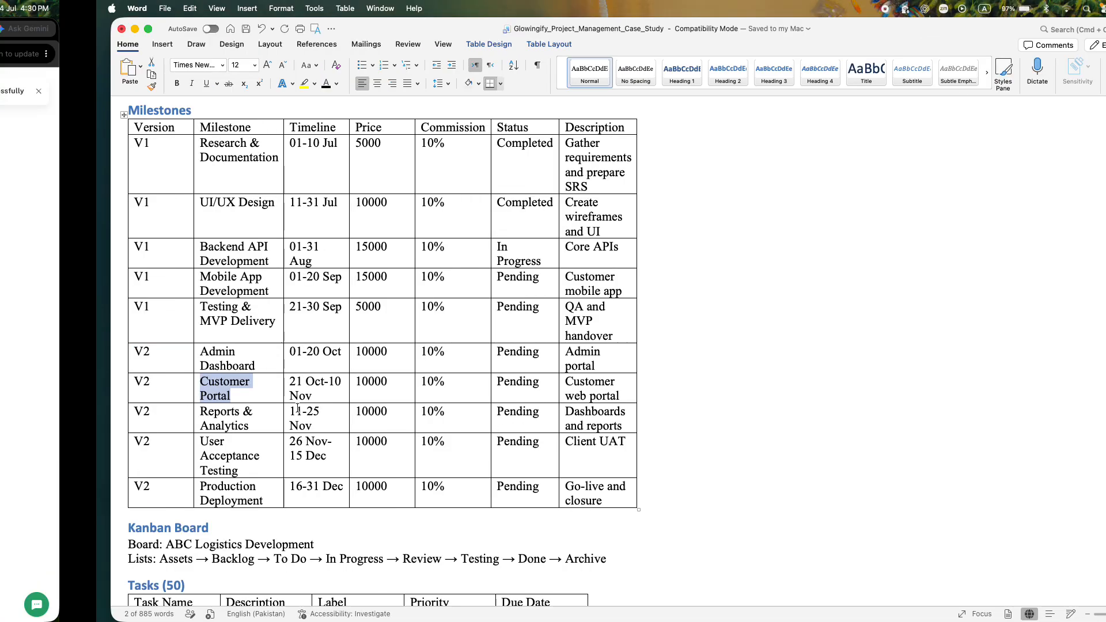
click(893, 131)
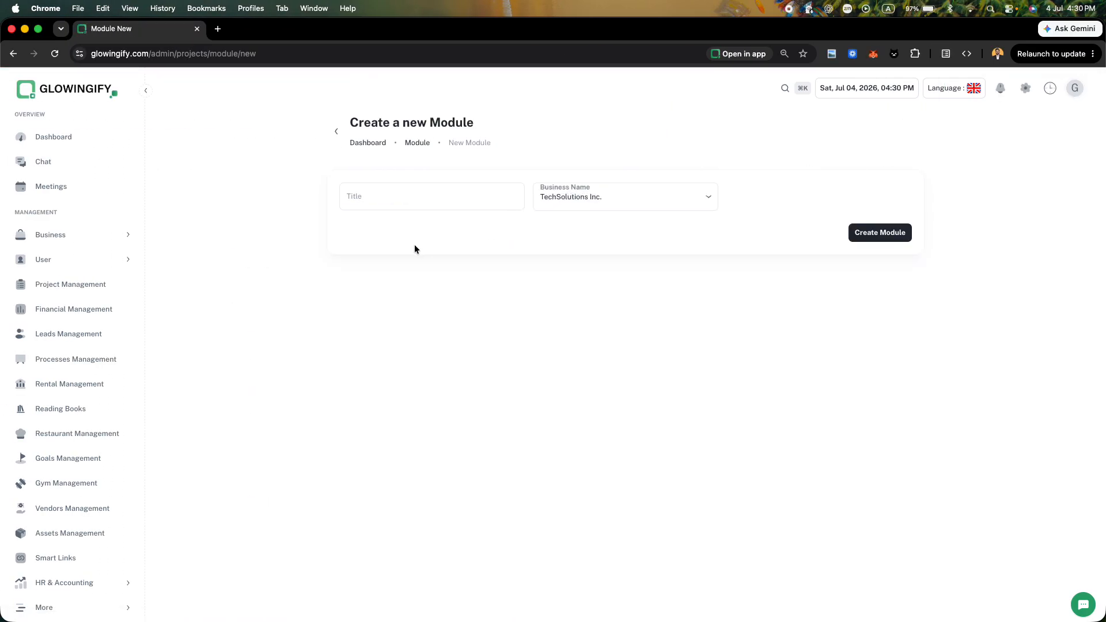
click(395, 205)
key(super+v)
click(886, 226)
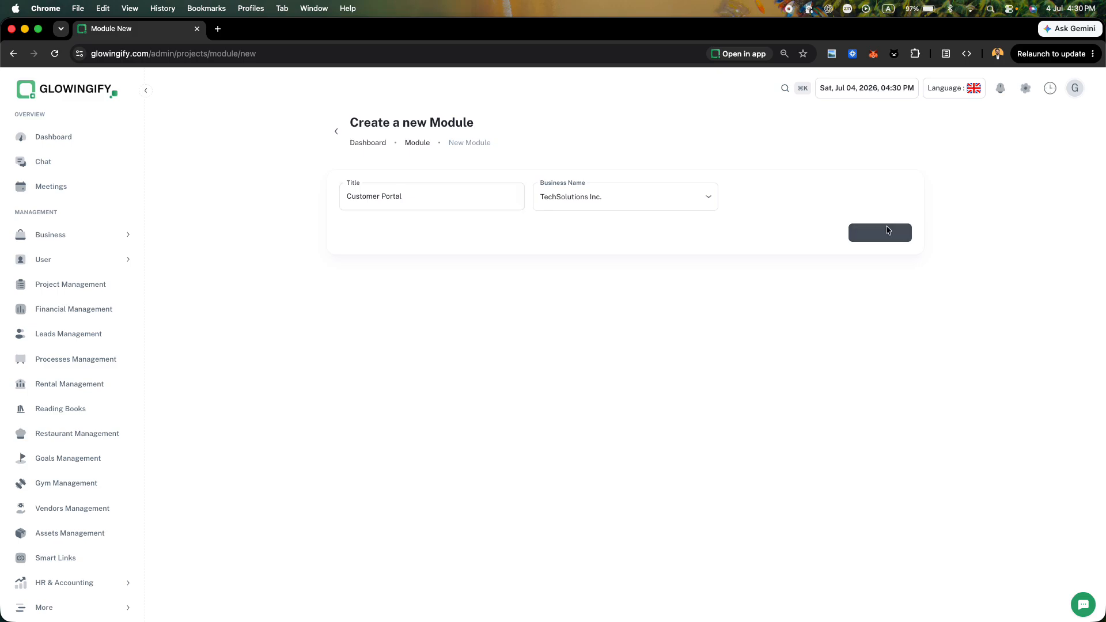
Copy the milestone name "Reports & Analytics" from the Word case study and create a TechSolutions Inc. module with that title in Chrome
key(ctrl+Right)
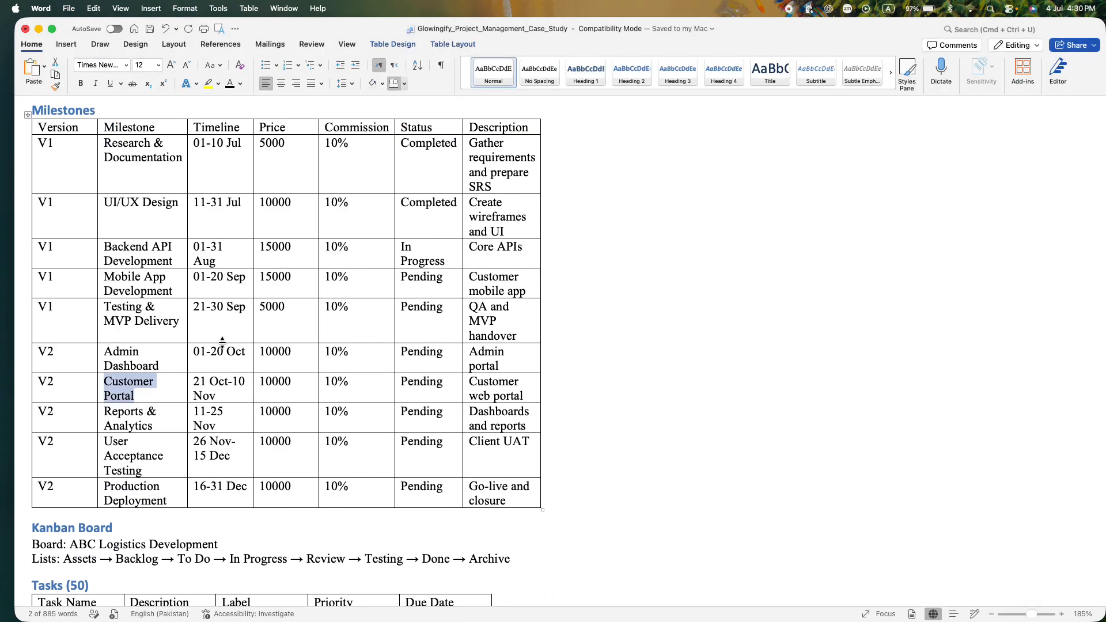
drag(151, 427, 121, 414)
key(super+c)
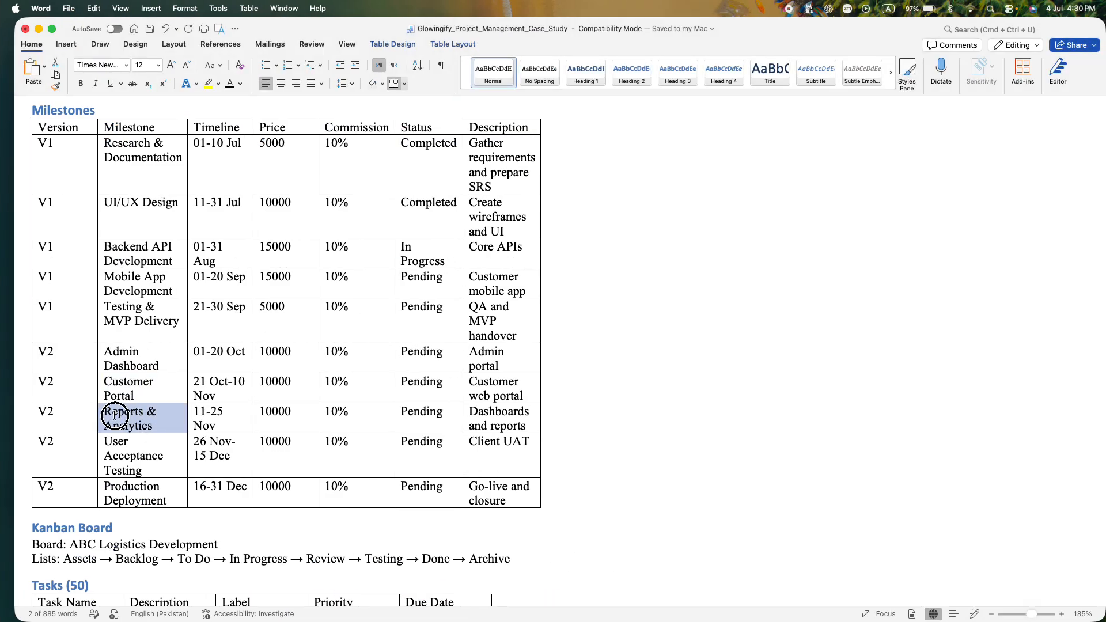
key(ctrl+Left)
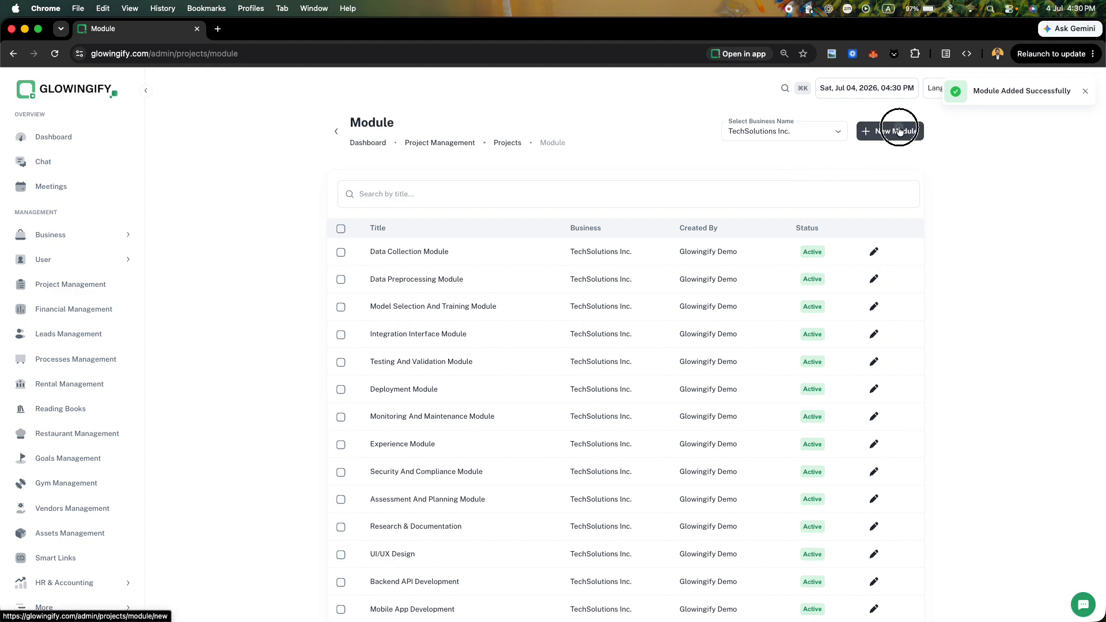
click(890, 131)
click(391, 197)
key(super+v)
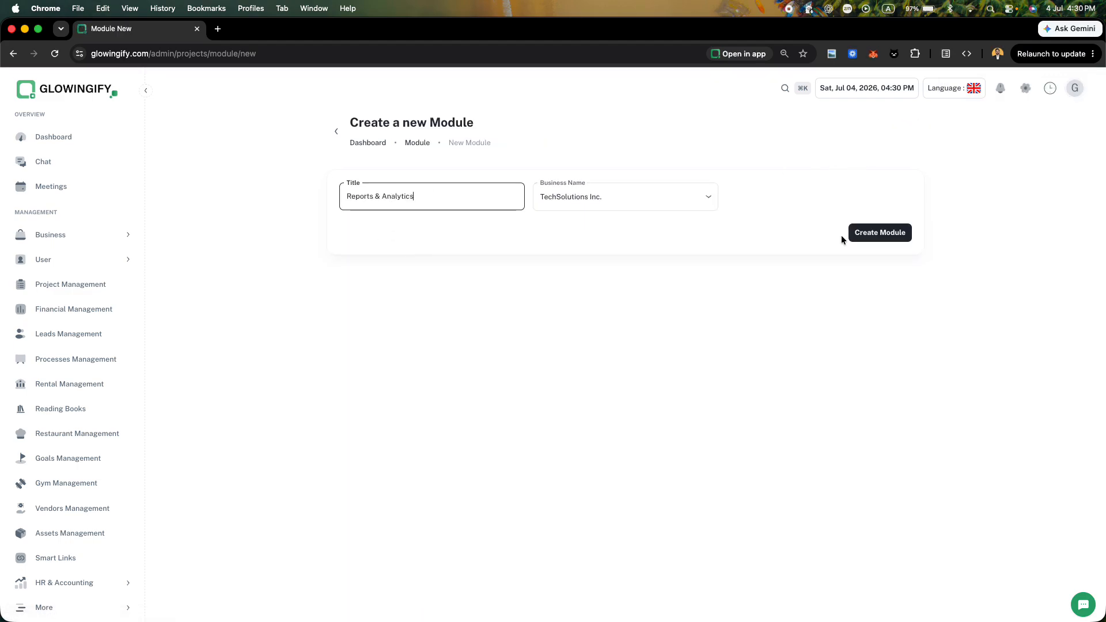
click(858, 232)
Copy the milestone name "User Acceptance Testing" from Word and create a module with that title for TechSolutions Inc. in Chrome
key(ctrl+Right)
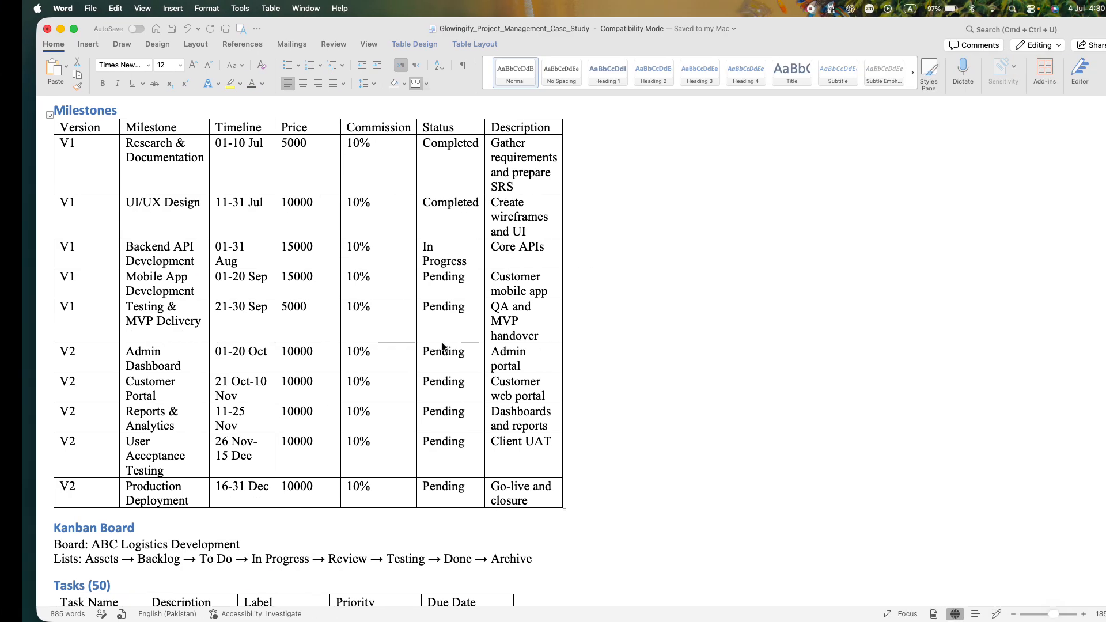
click(92, 442)
key(super+c)
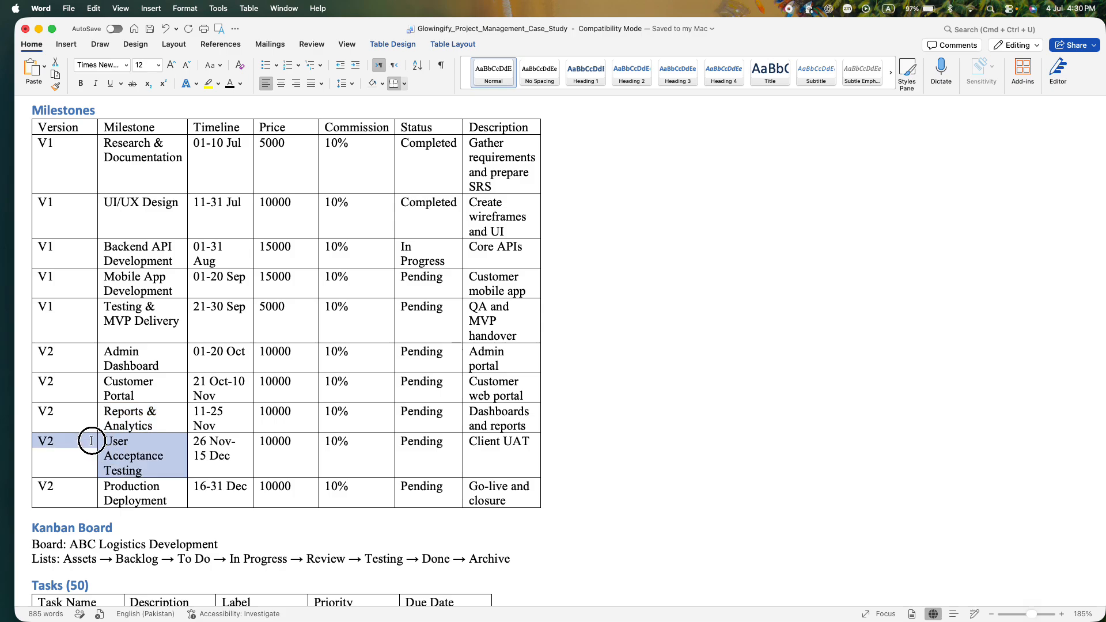
key(ctrl+Left)
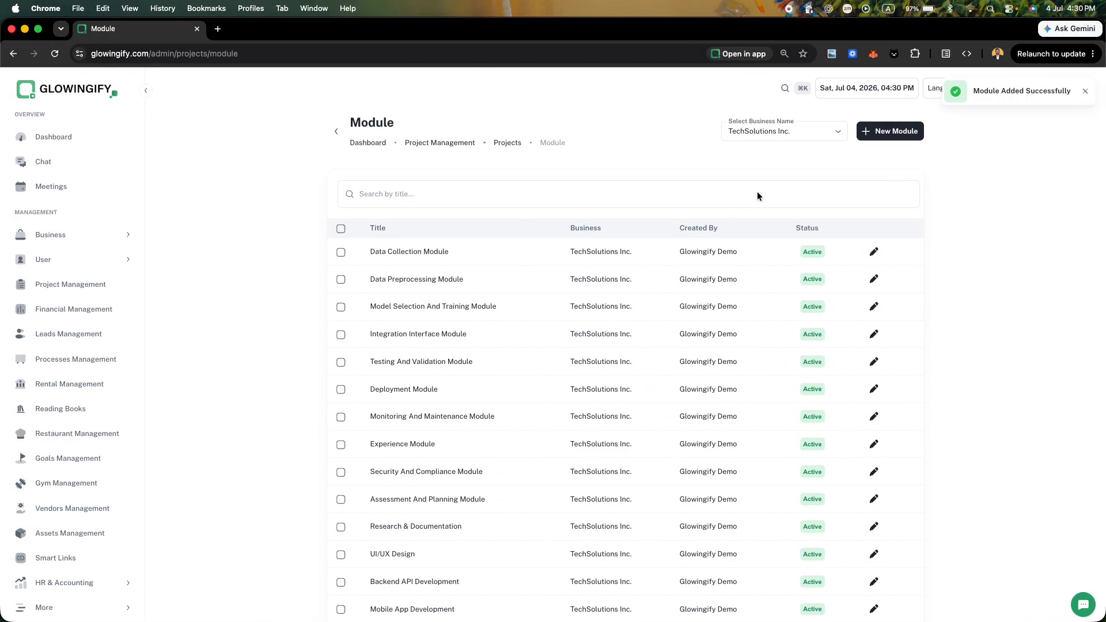
click(902, 132)
click(386, 199)
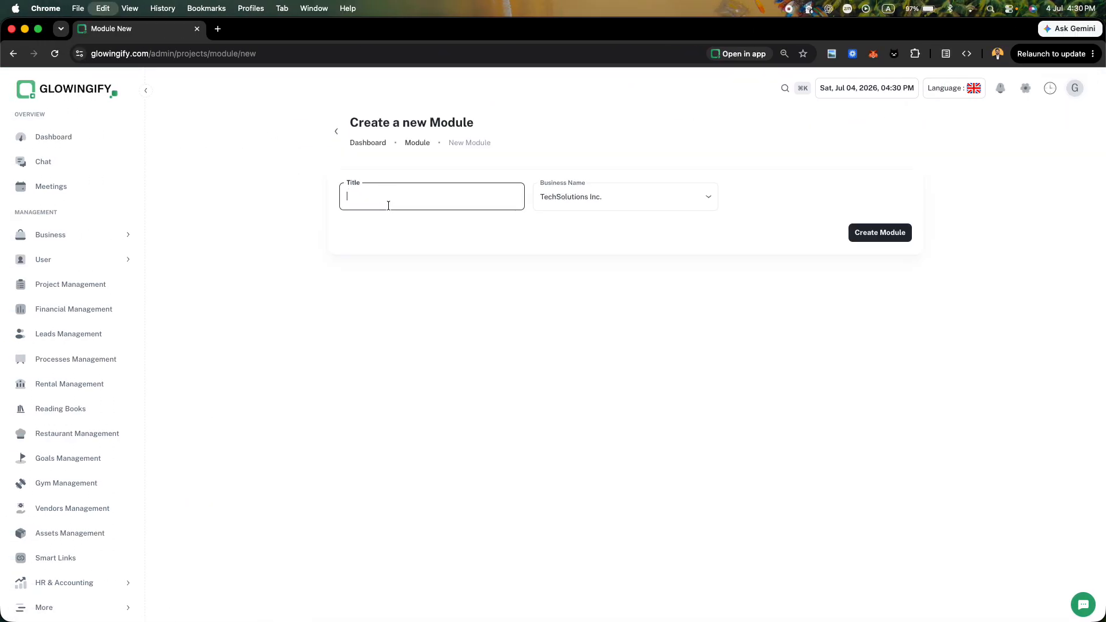
key(super+v)
click(869, 228)
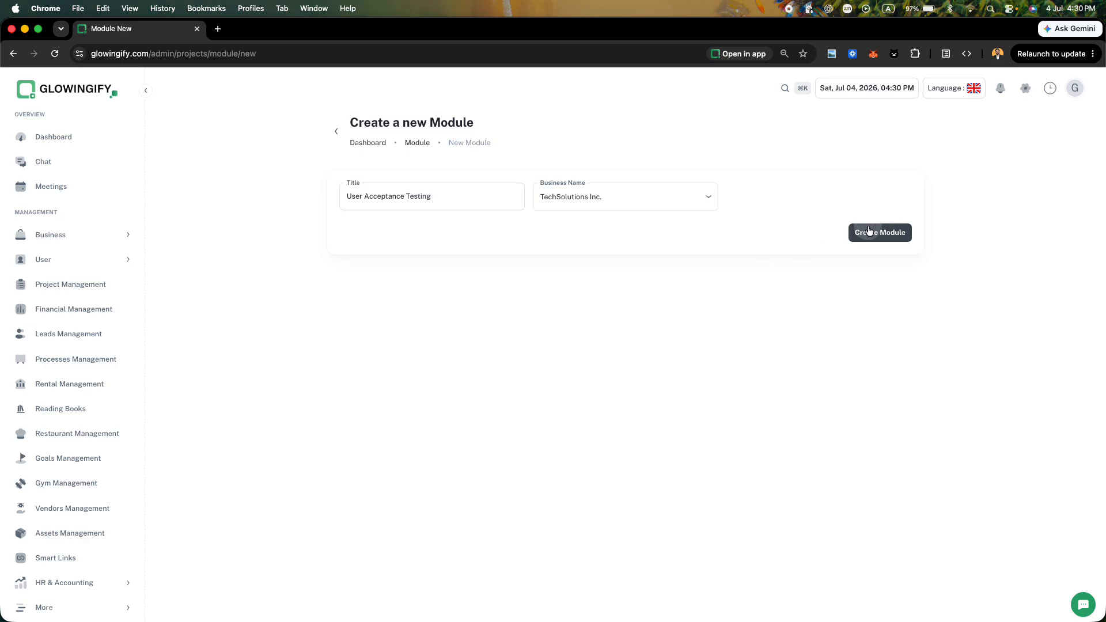
Copy the last milestone name, "Production Deployment", from Word, create a TechSolutions Inc. module with that title in Chrome, and review the module list
key(ctrl+Right)
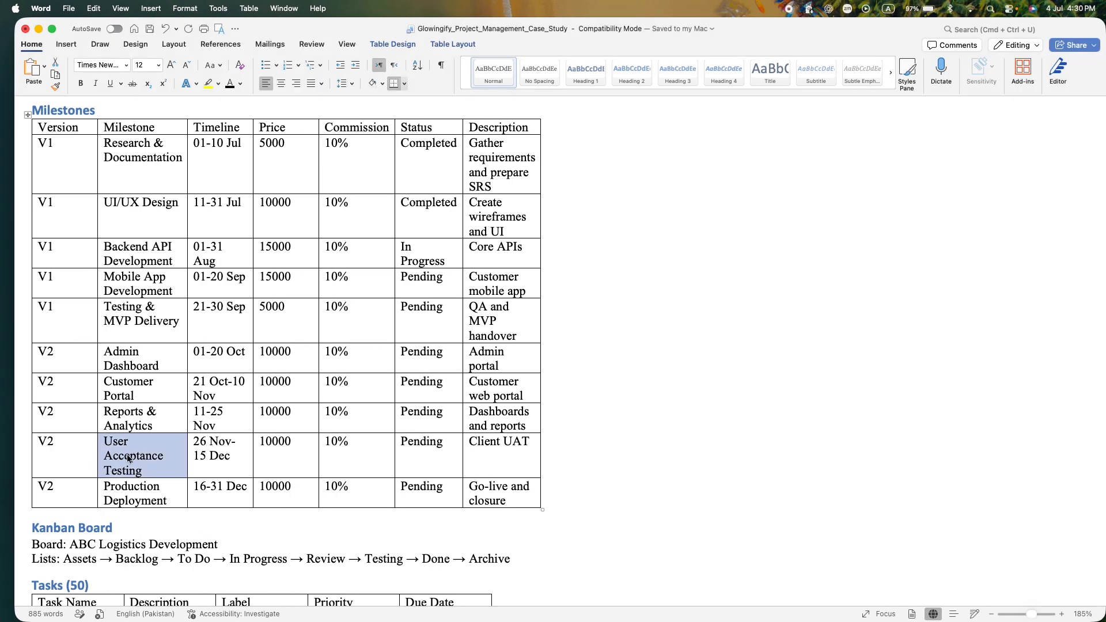
drag(169, 500, 102, 485)
key(ctrl+c)
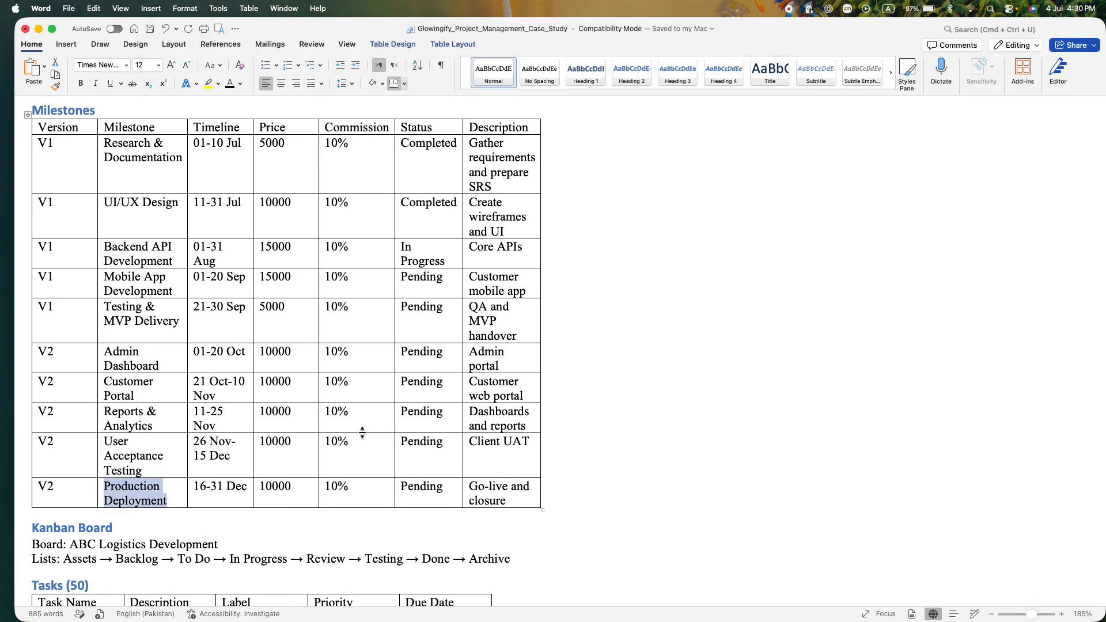
key(ctrl+Left)
click(895, 135)
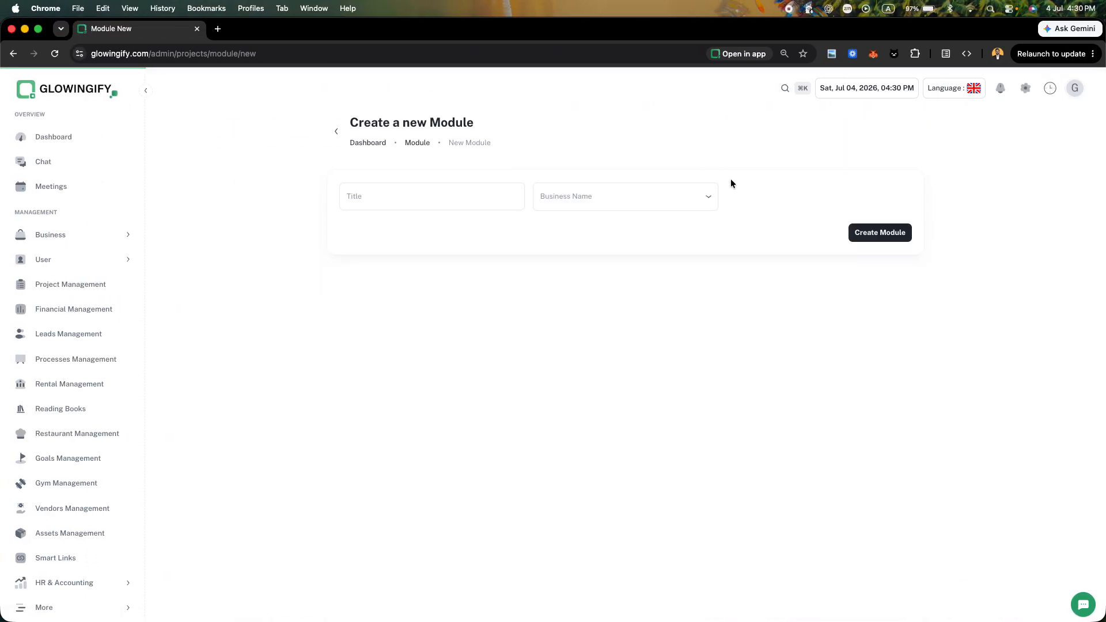
click(462, 197)
key(ctrl+v)
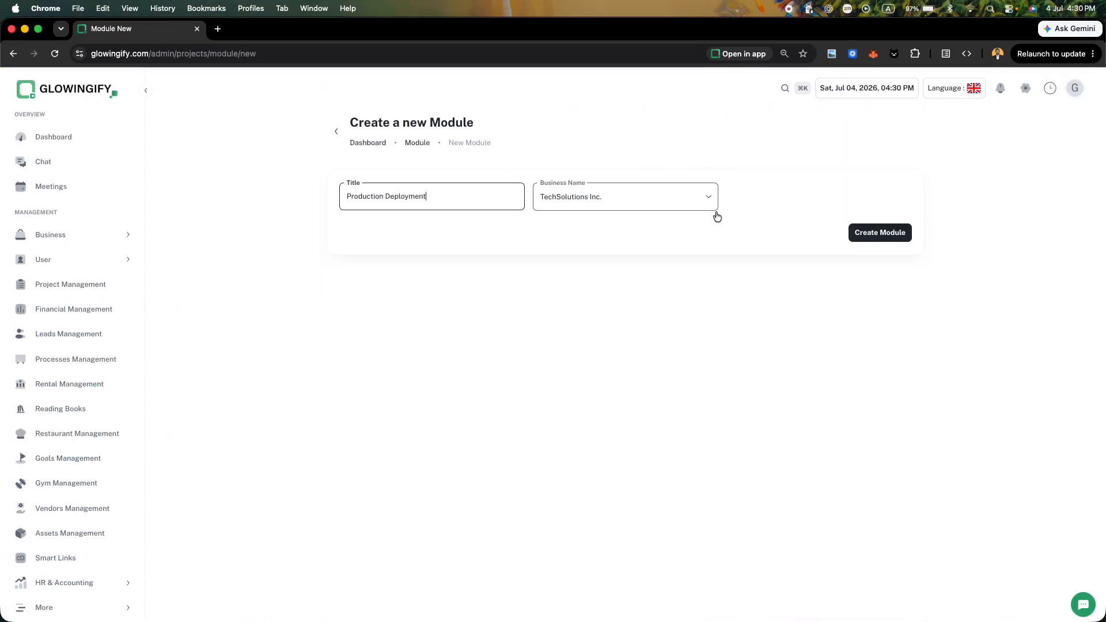
click(866, 233)
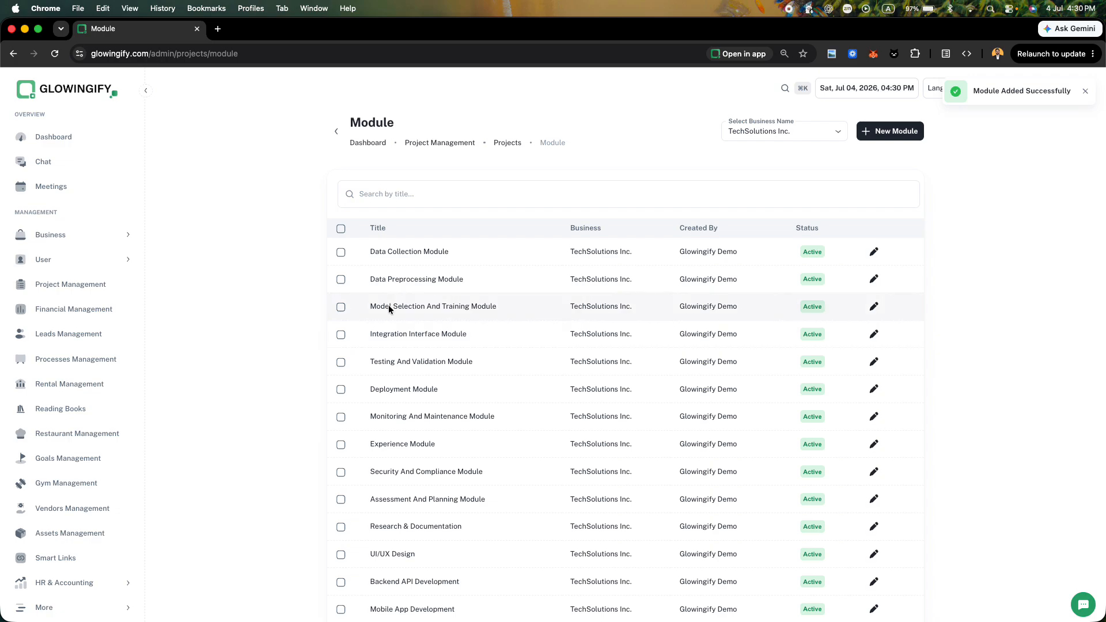
scroll(388, 323, down, 6)
scroll(379, 354, up, 6)
Open the ABC Logistics Mobile App project from the project list and go to its Version section
click(64, 283)
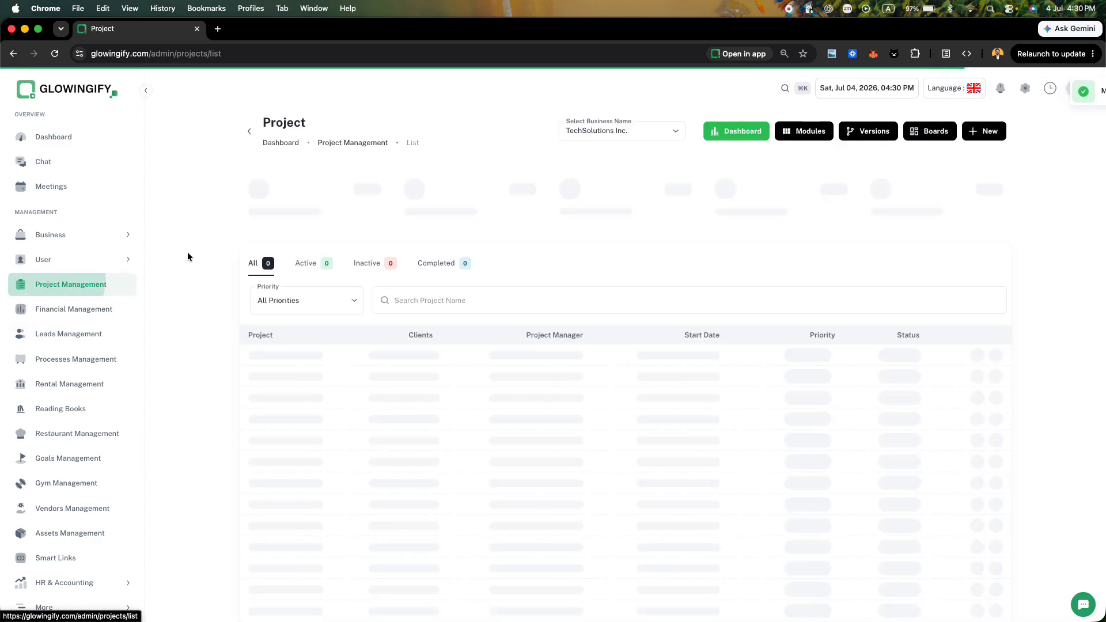
click(535, 359)
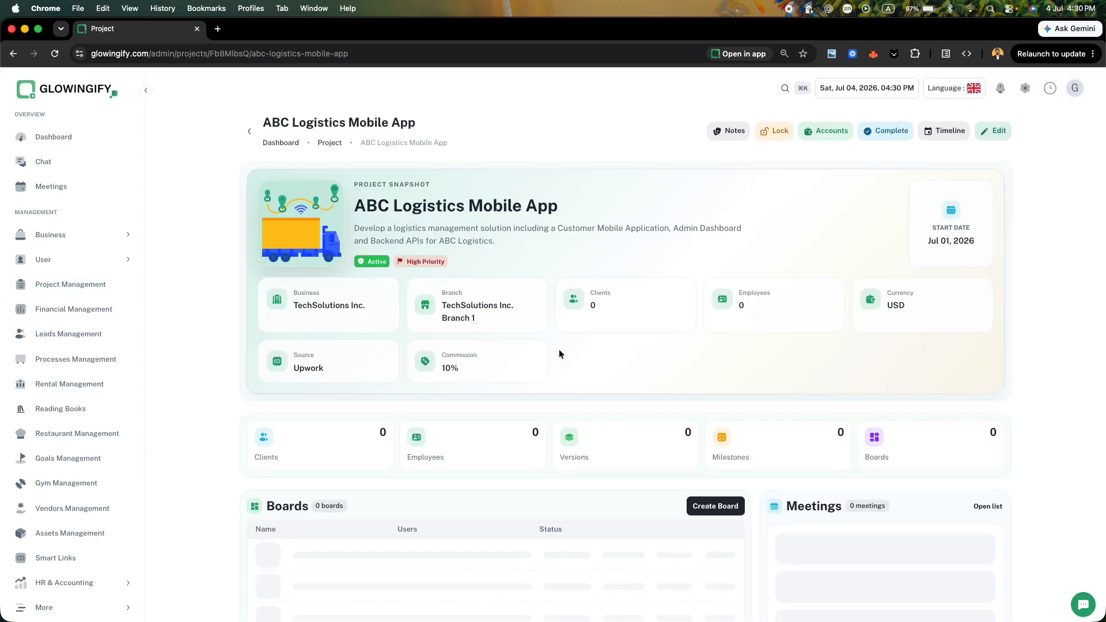
scroll(559, 353, down, 10)
scroll(558, 354, up, 2)
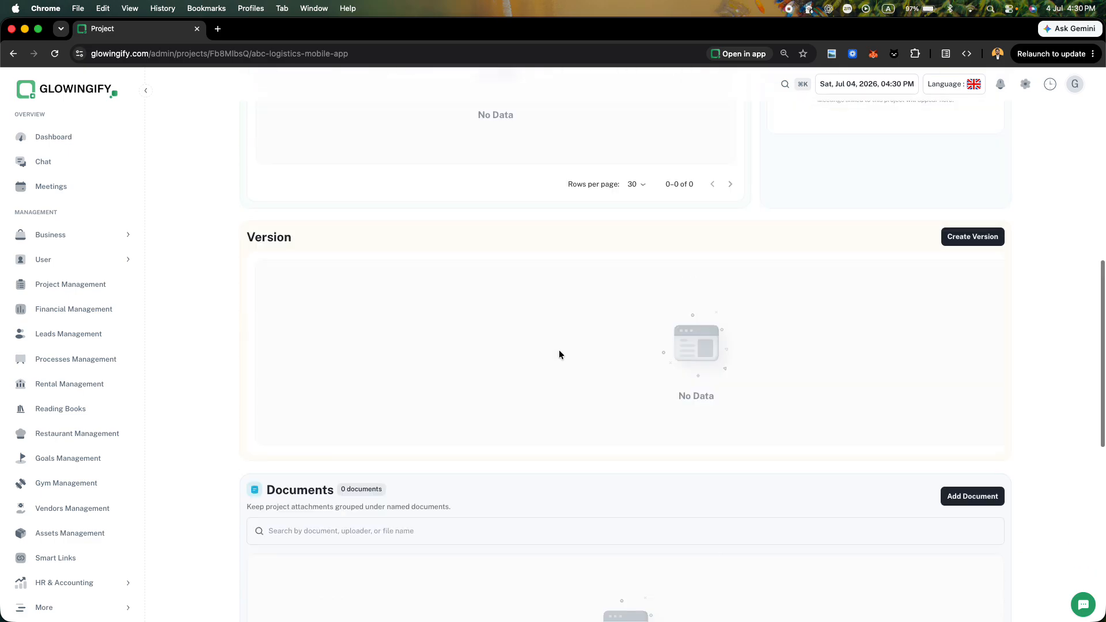
click(987, 238)
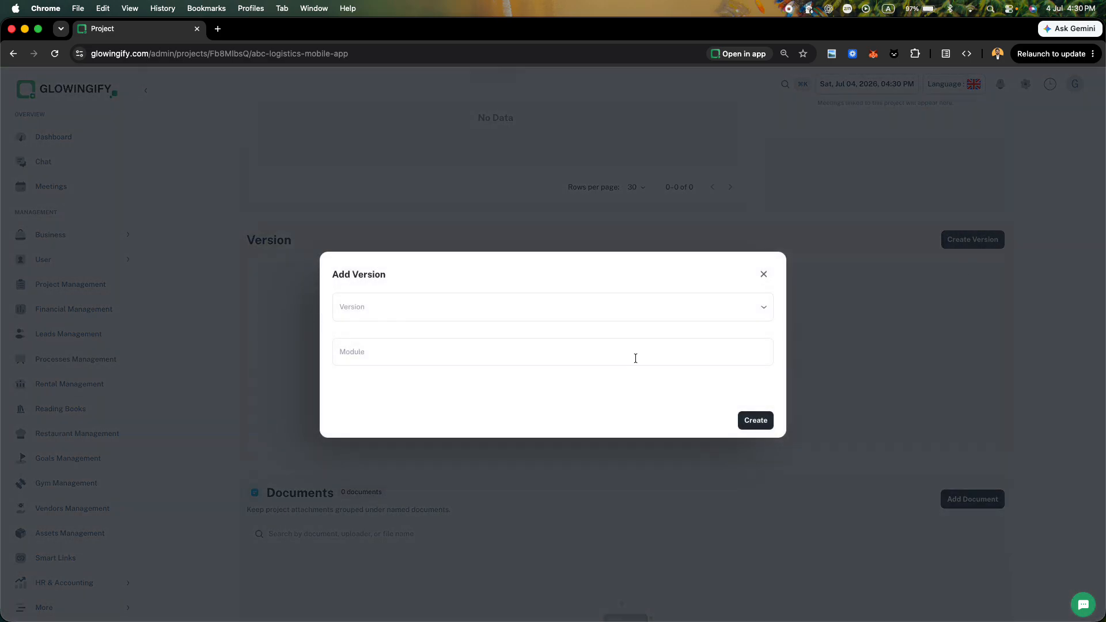
click(431, 316)
click(353, 332)
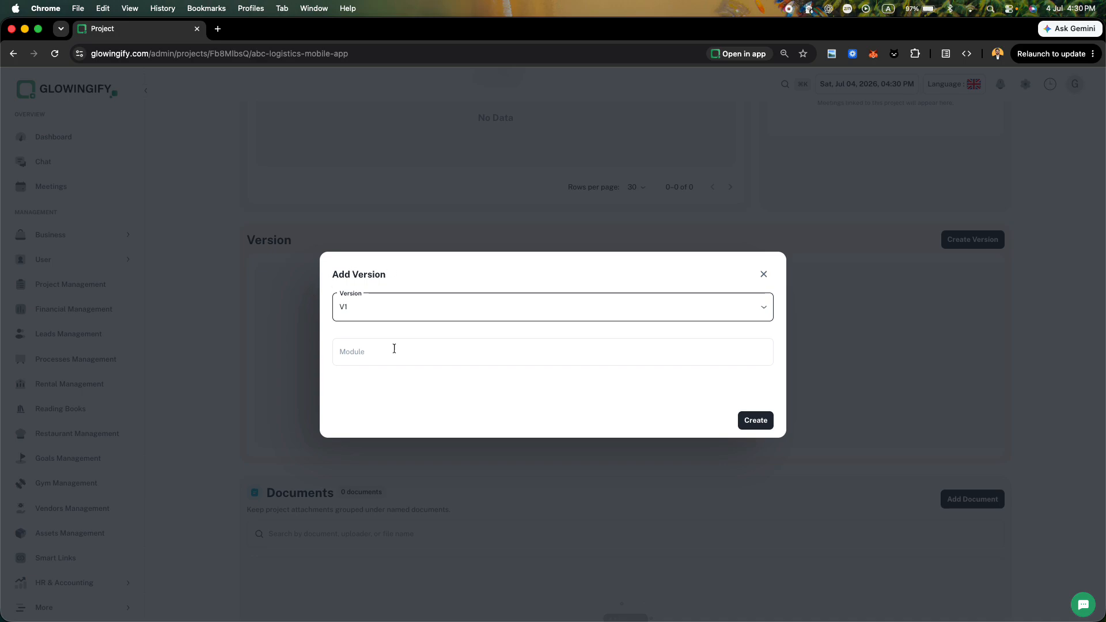
click(384, 354)
scroll(411, 483, down, 5)
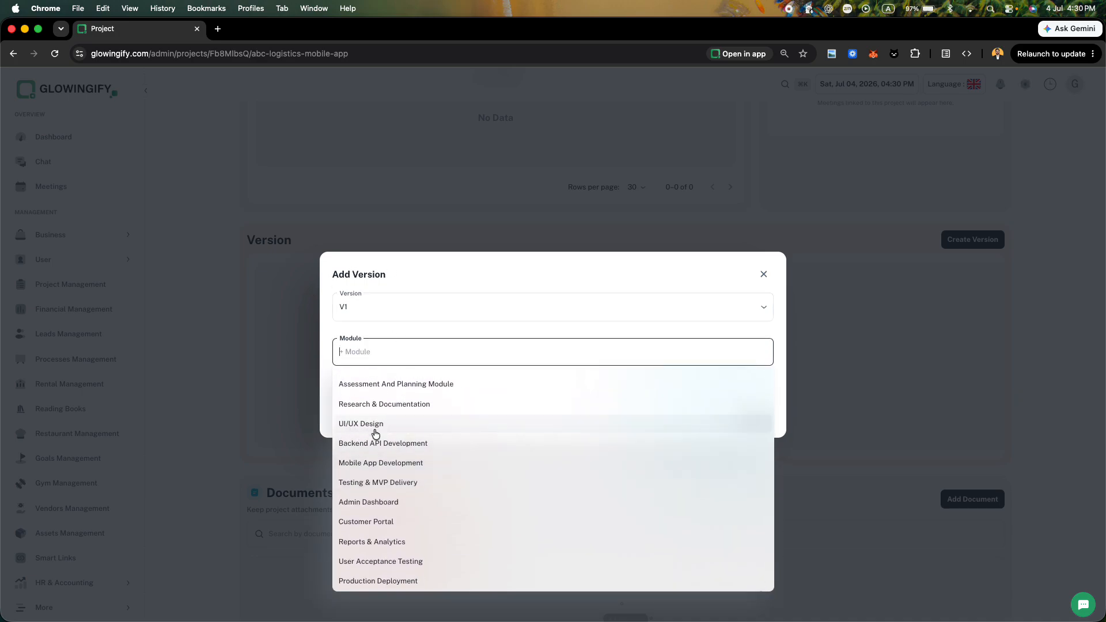
click(358, 422)
Switch to the case study in Word and review its versions, milestones, Kanban board and task sections
key(ctrl+Right)
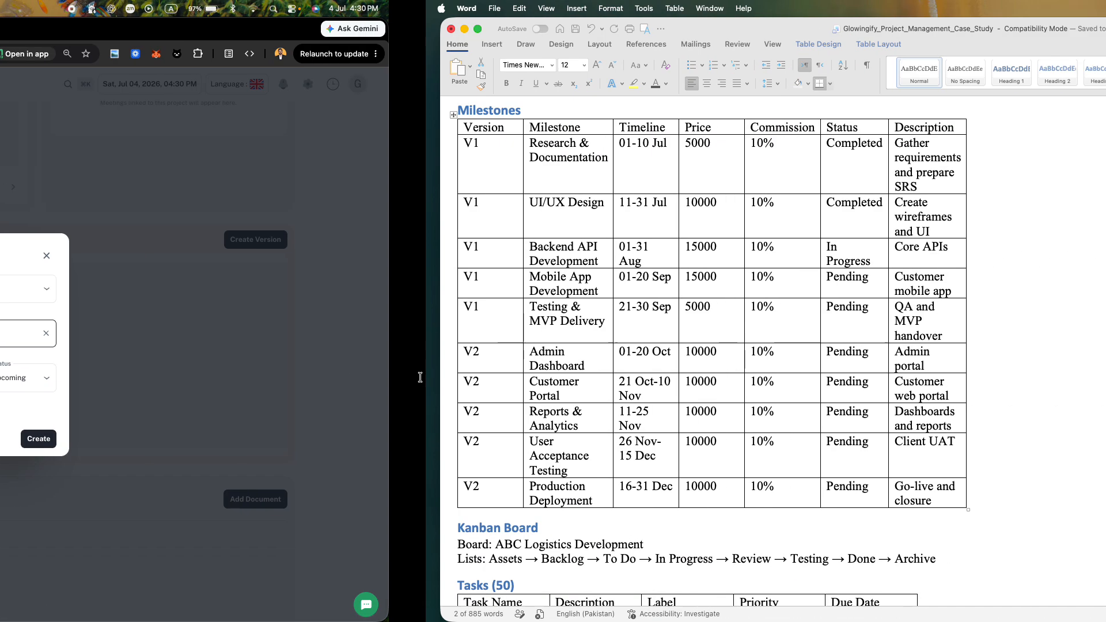
scroll(154, 367, up, 5)
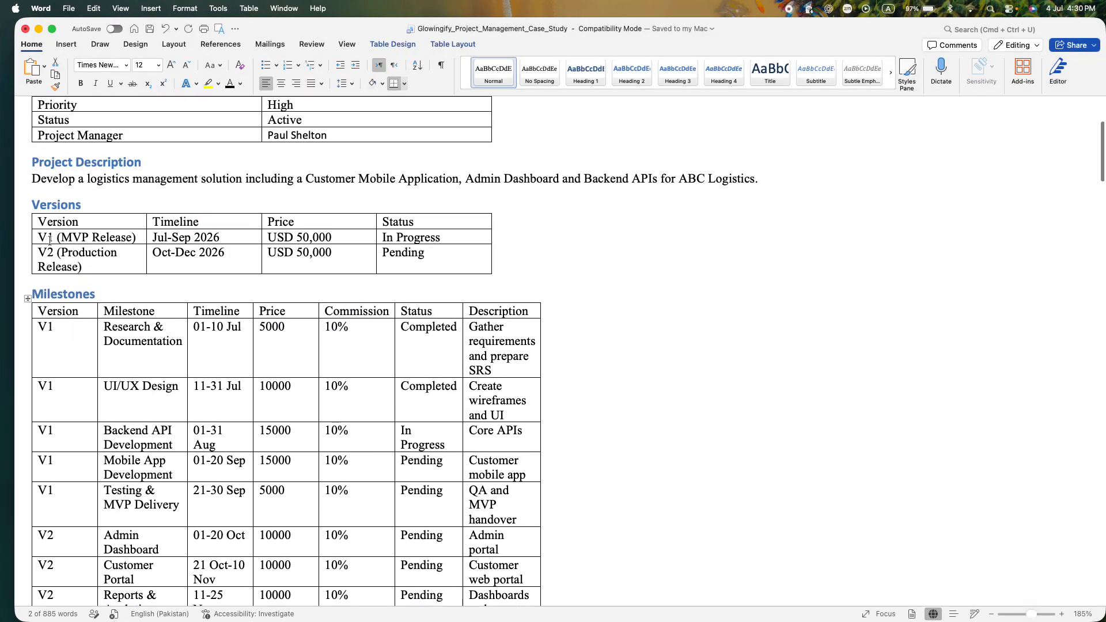
scroll(165, 329, down, 5)
scroll(156, 316, down, 10)
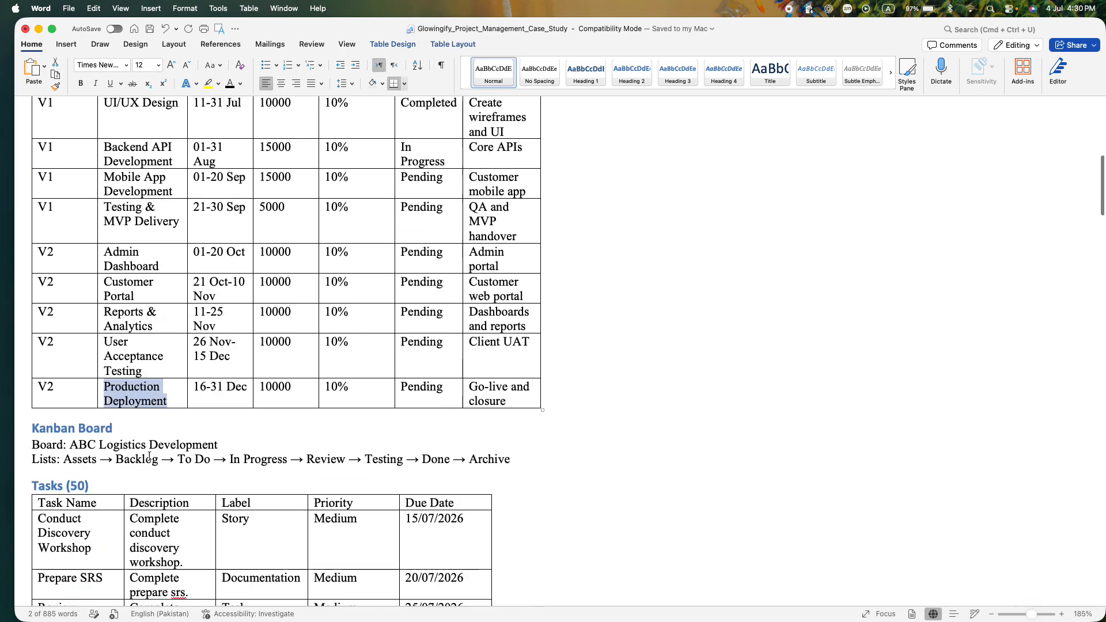
scroll(213, 455, up, 2)
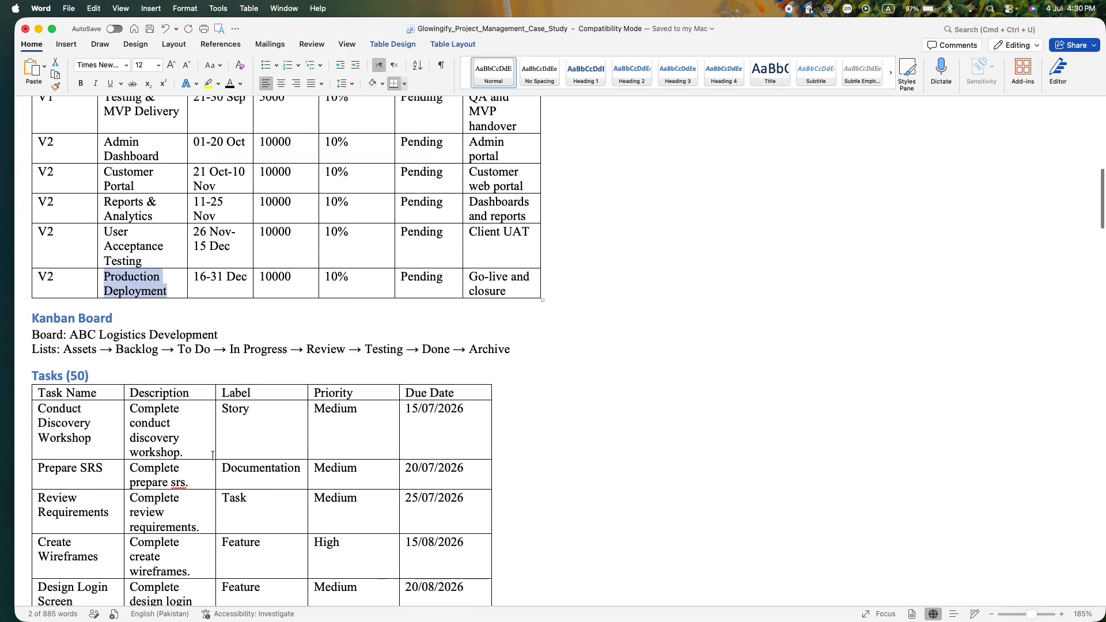
key(ctrl+Left)
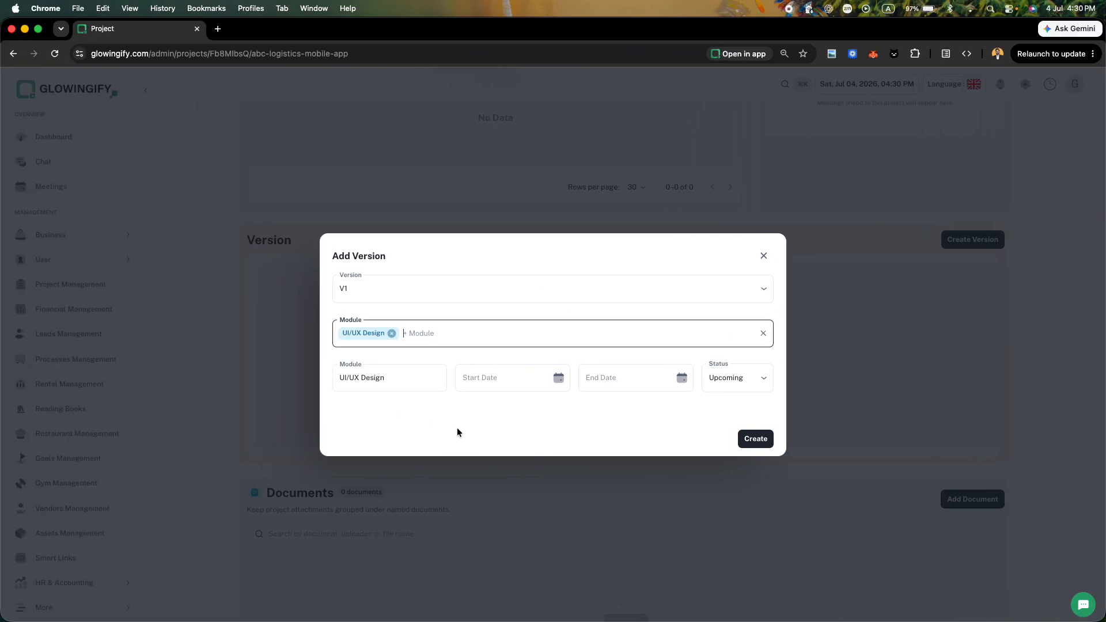
key(ctrl+Right)
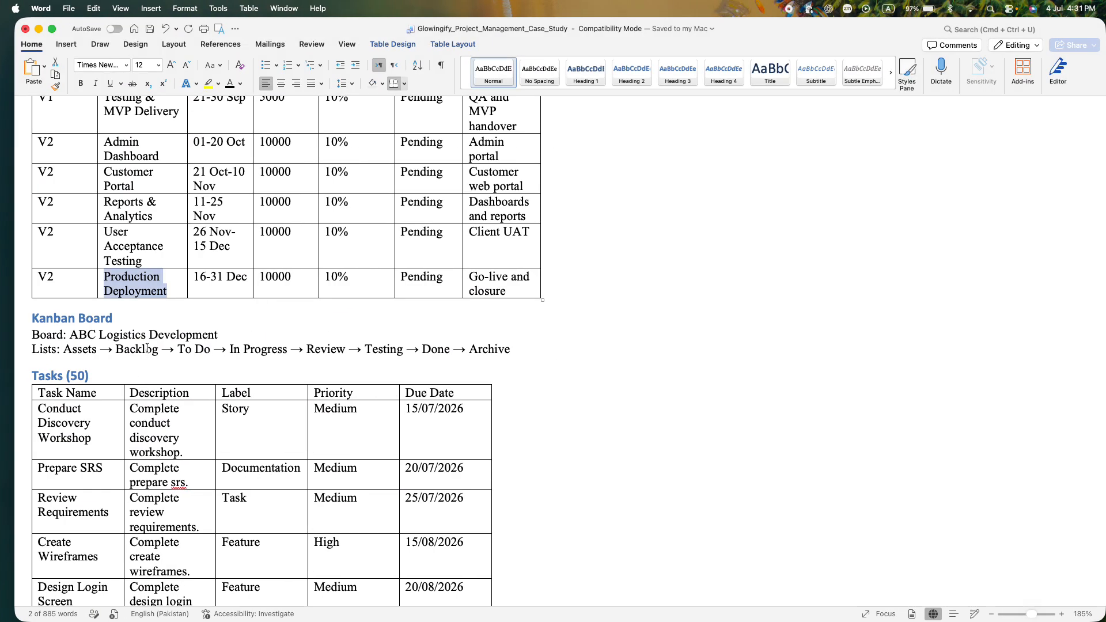
scroll(148, 348, up, 8)
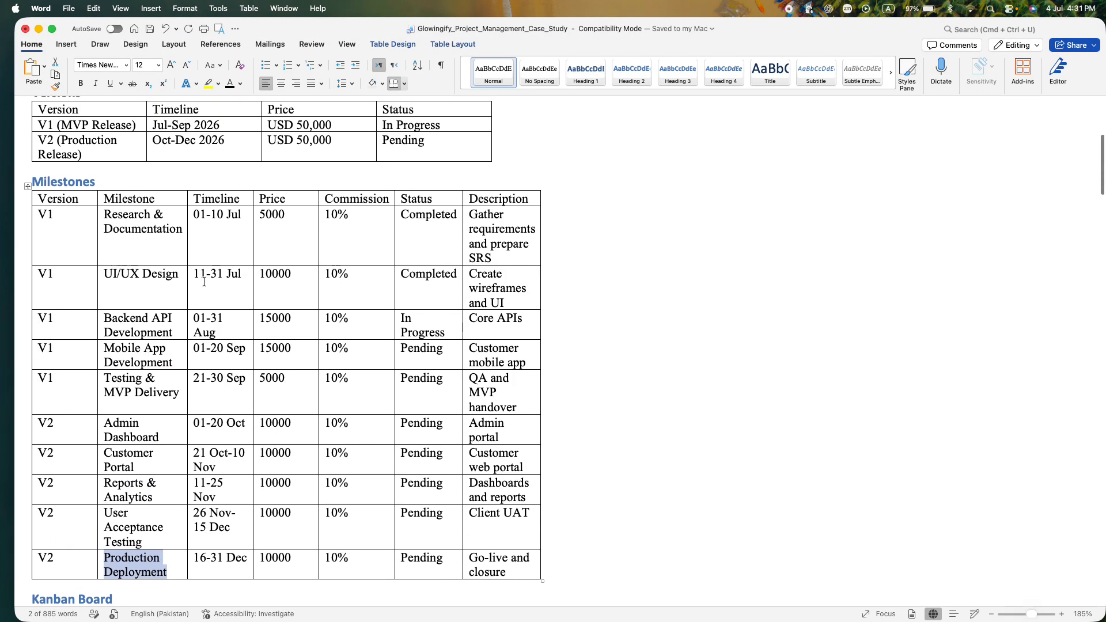
scroll(204, 281, down, 20)
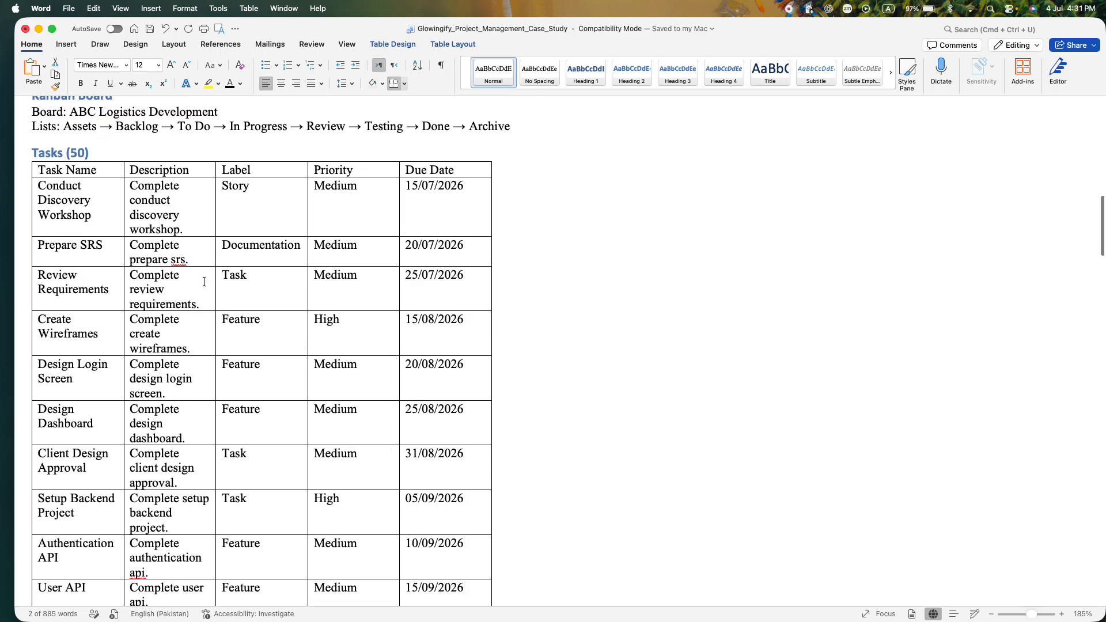
scroll(204, 281, up, 19)
scroll(203, 281, down, 10)
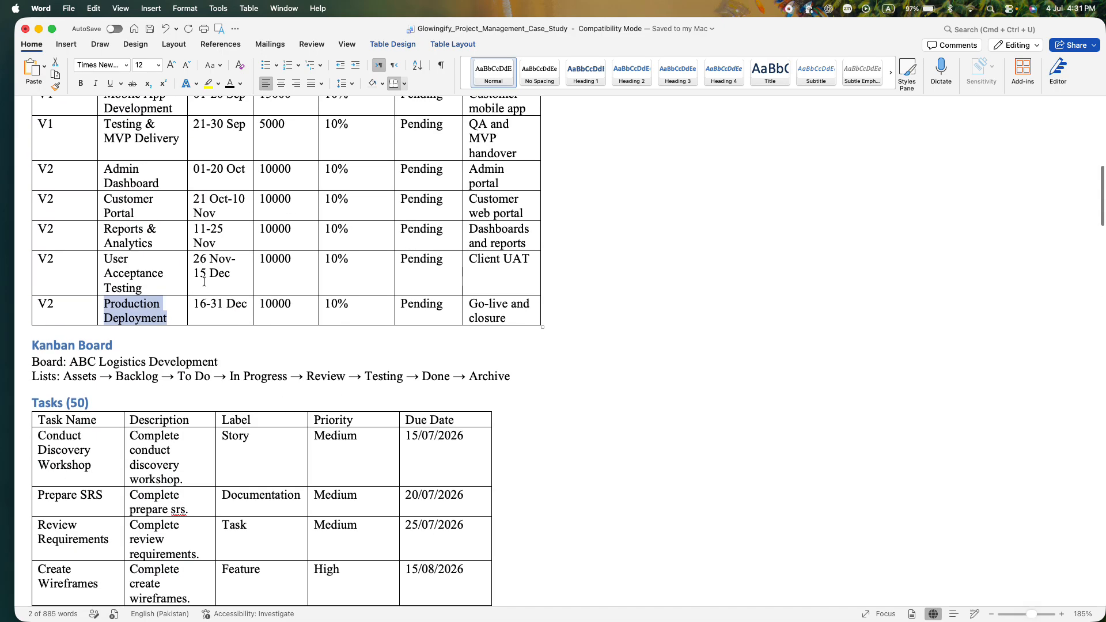
scroll(204, 281, down, 3)
click(80, 251)
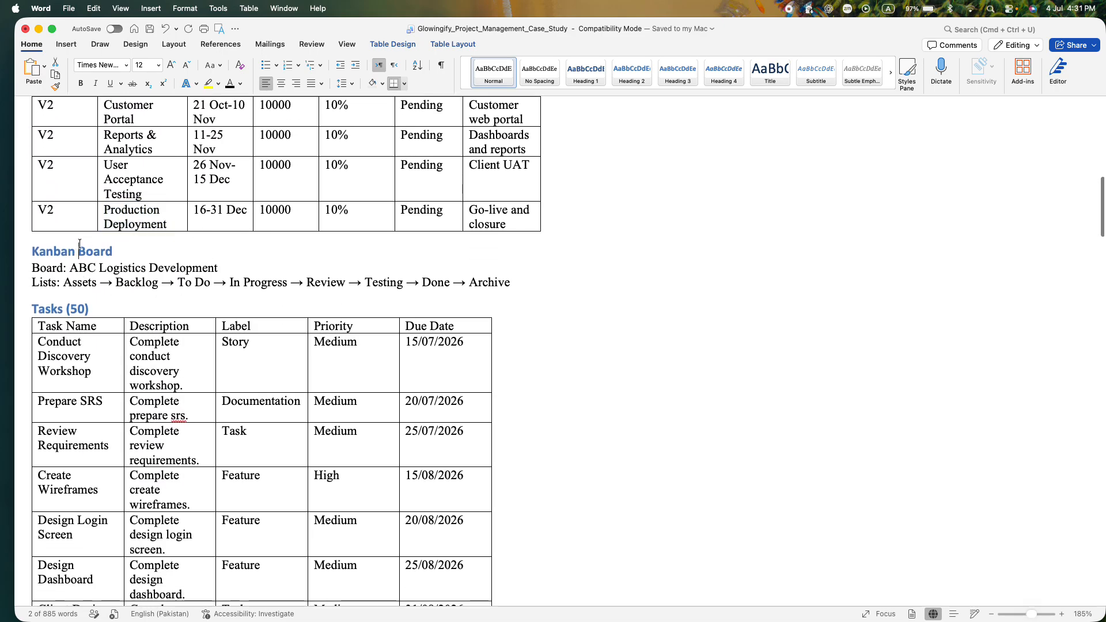
Return to Chrome, discard the unfinished version, and go to the project's Boards section
key(ctrl+Left)
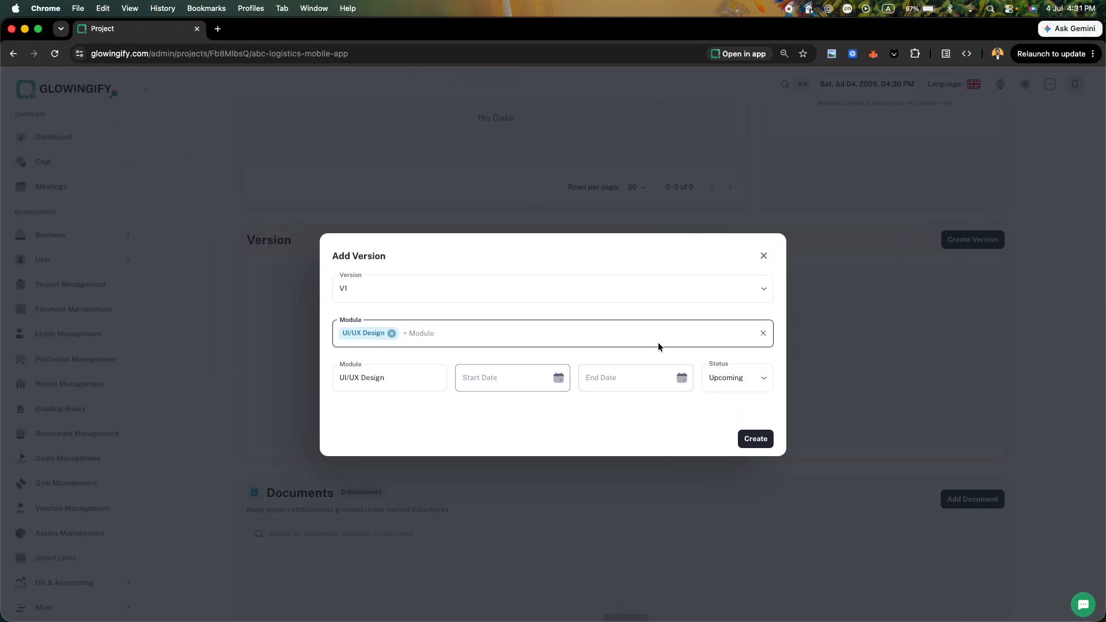
click(227, 365)
scroll(450, 364, up, 5)
scroll(451, 364, down, 6)
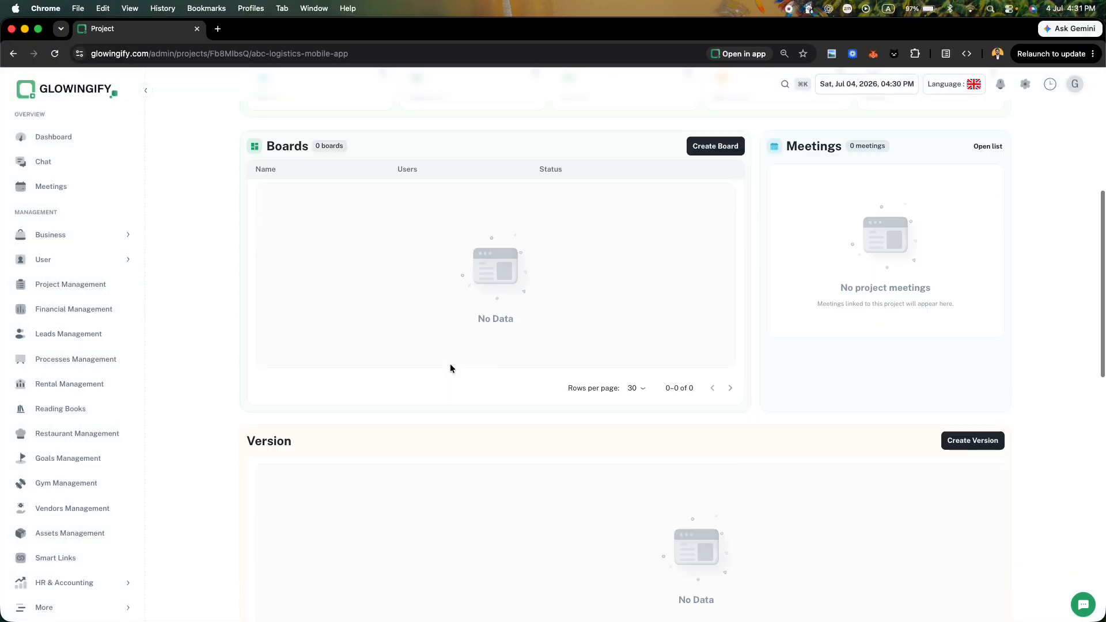
scroll(461, 300, up, 6)
scroll(467, 294, down, 2)
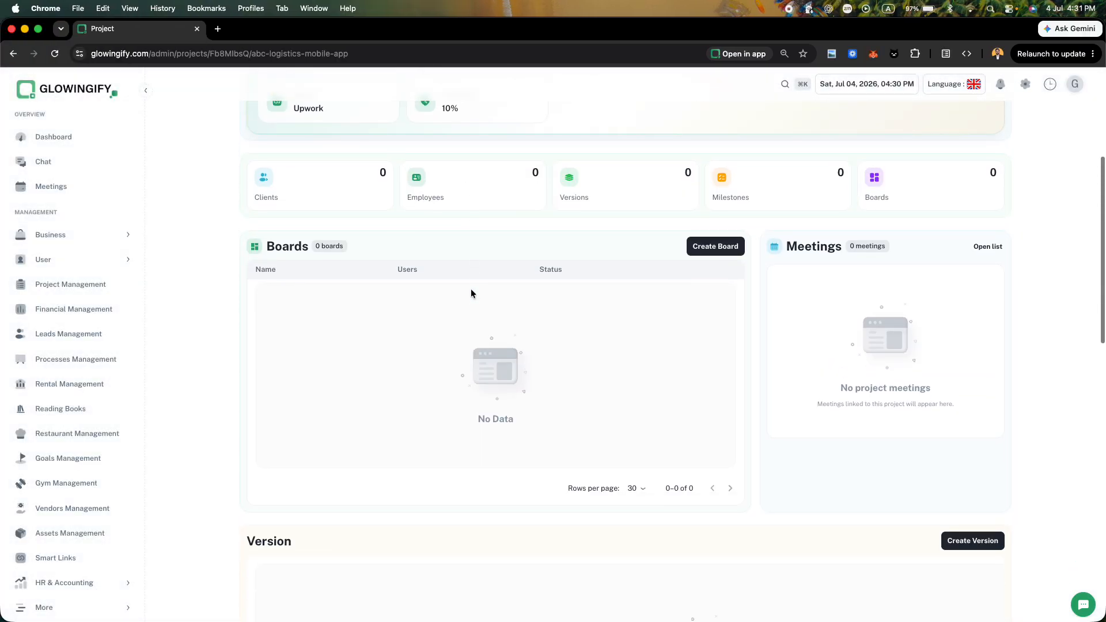
Start a new project board in Chrome and title it "ABC Logistics Development", copied from the Kanban Board section in Word
click(709, 247)
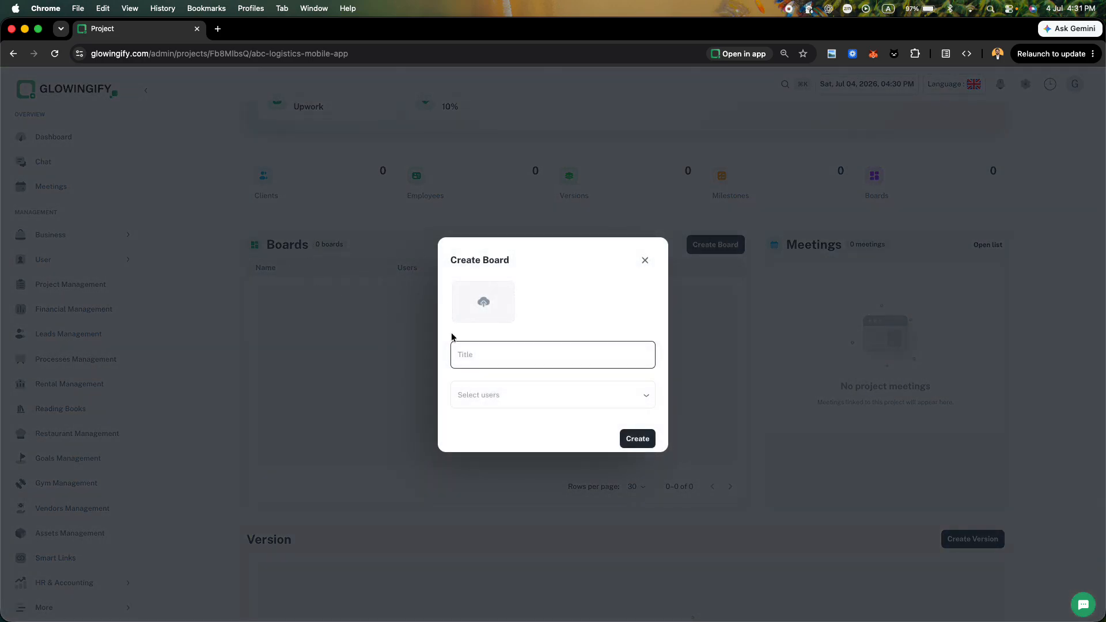
key(ctrl+Right)
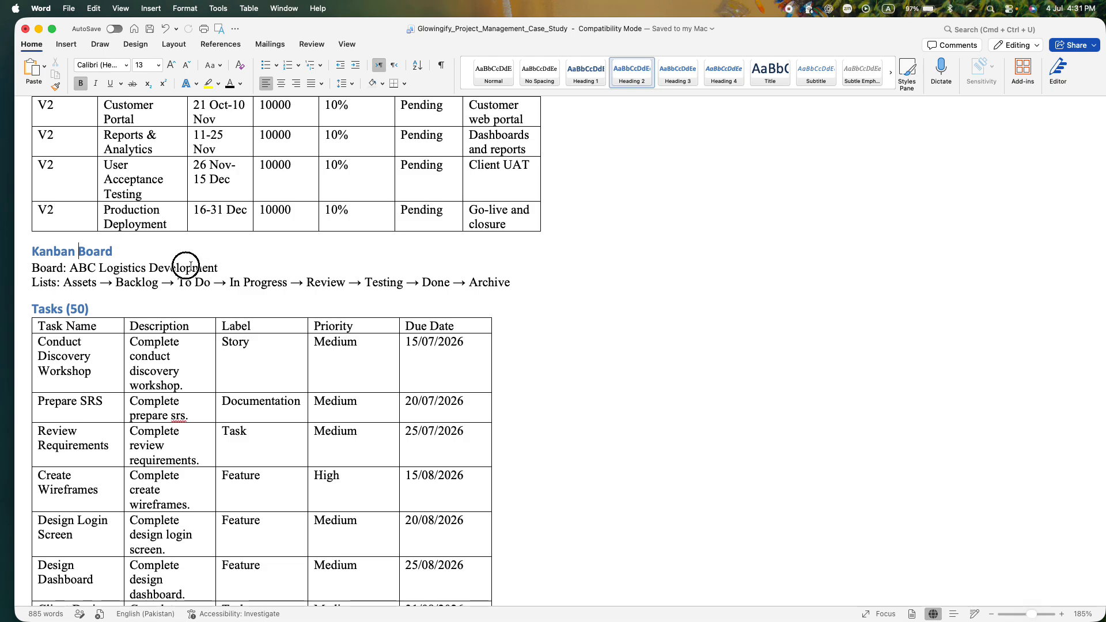
drag(190, 267, 75, 267)
key(super+c)
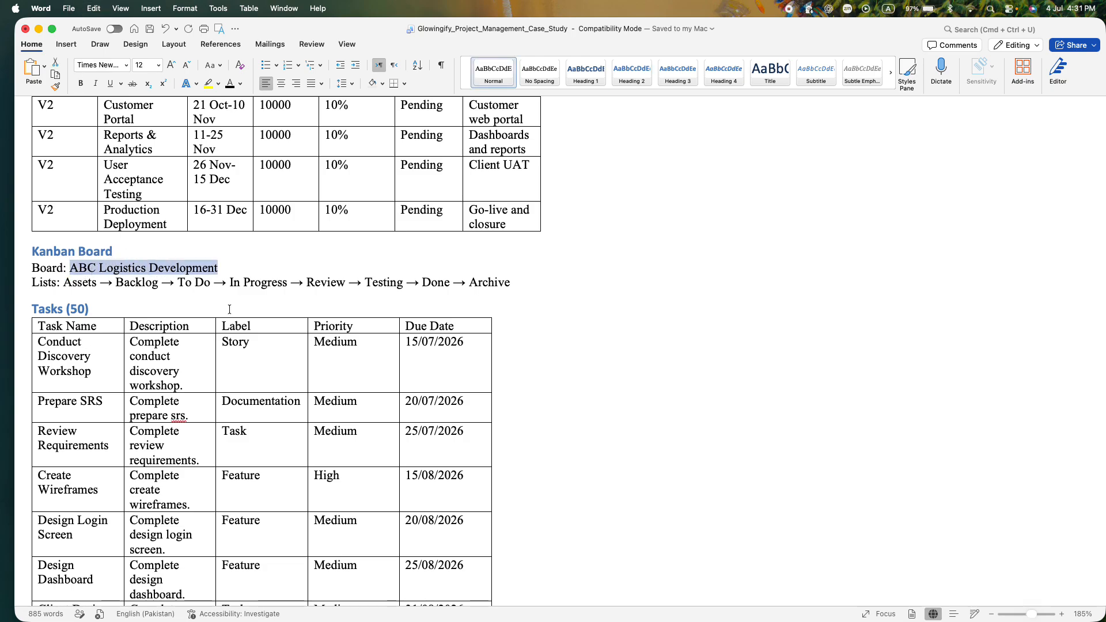
key(ctrl+Left)
key(super+v)
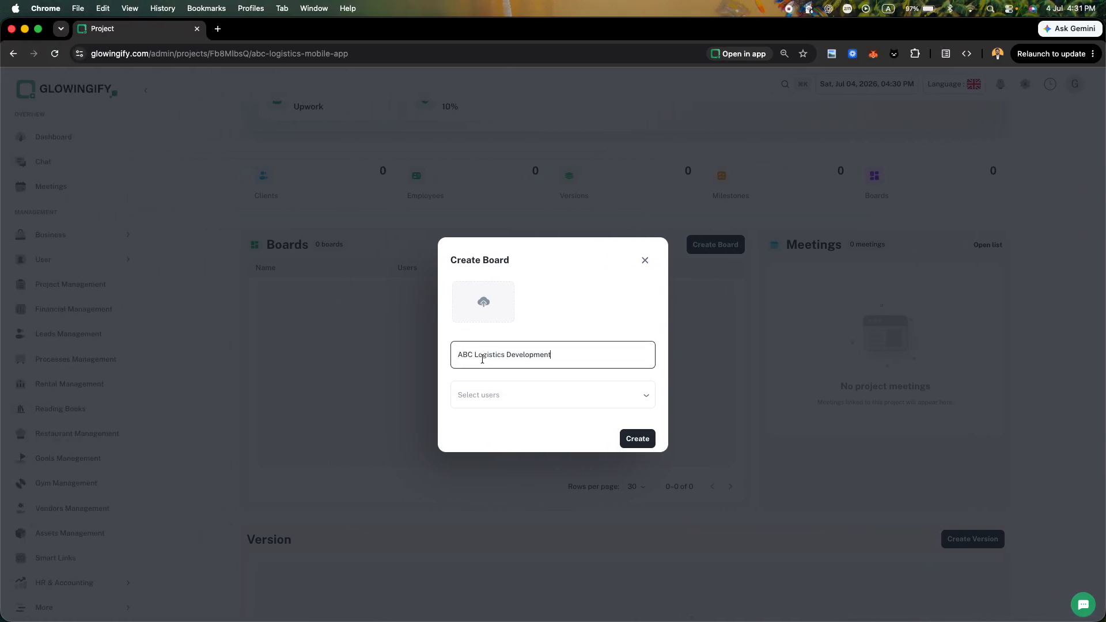
Attach log.webp as the board's image and create the board without selecting any users
click(482, 396)
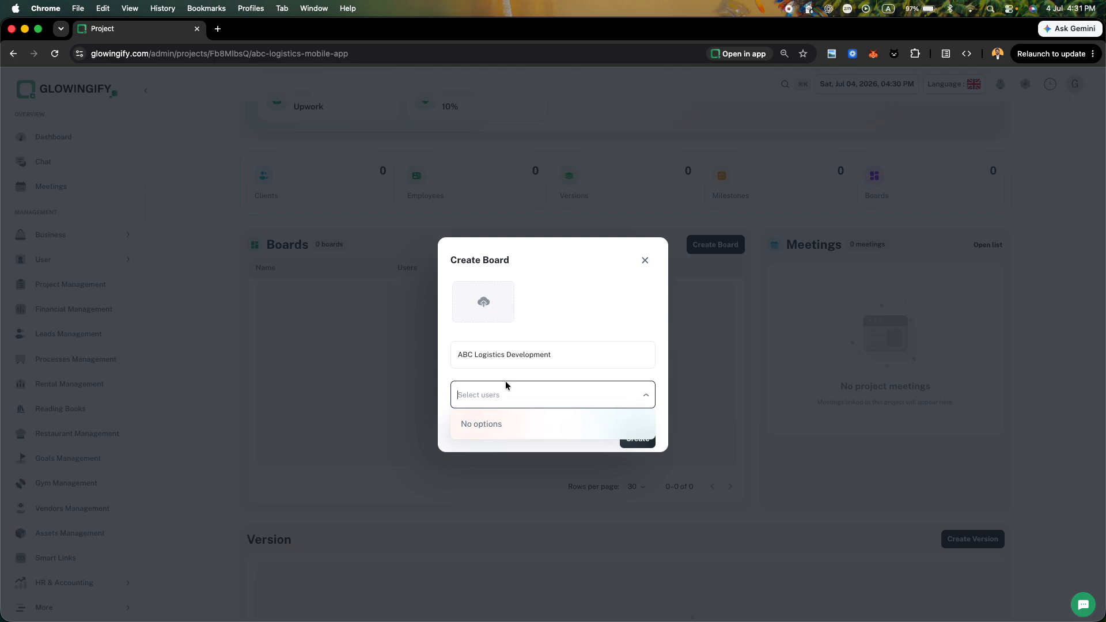
click(498, 379)
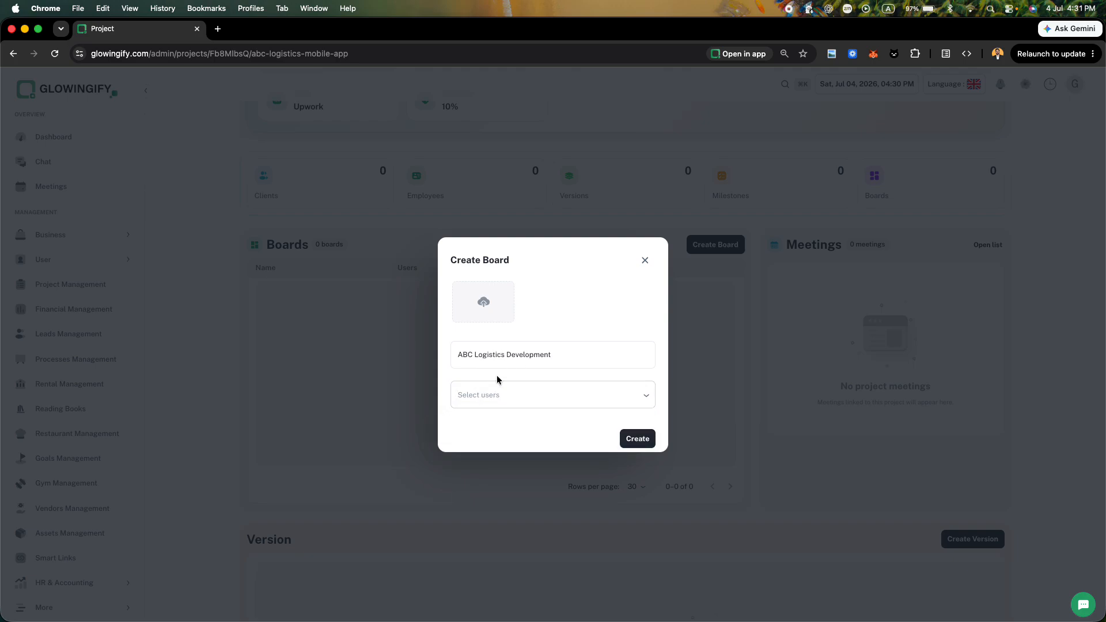
click(492, 298)
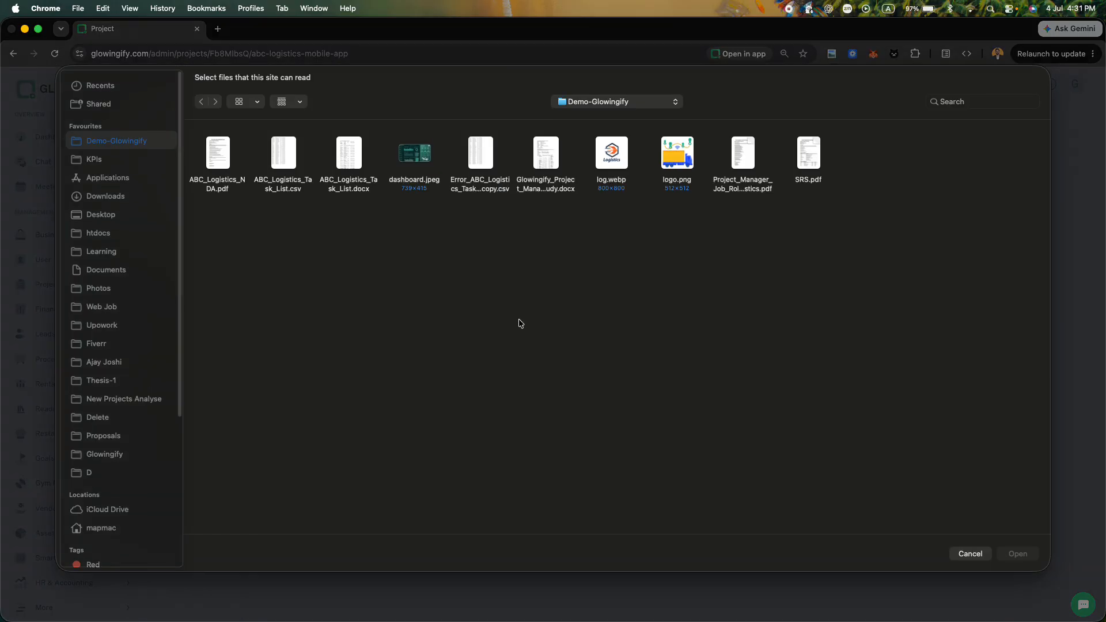
click(620, 167)
double_click(619, 167)
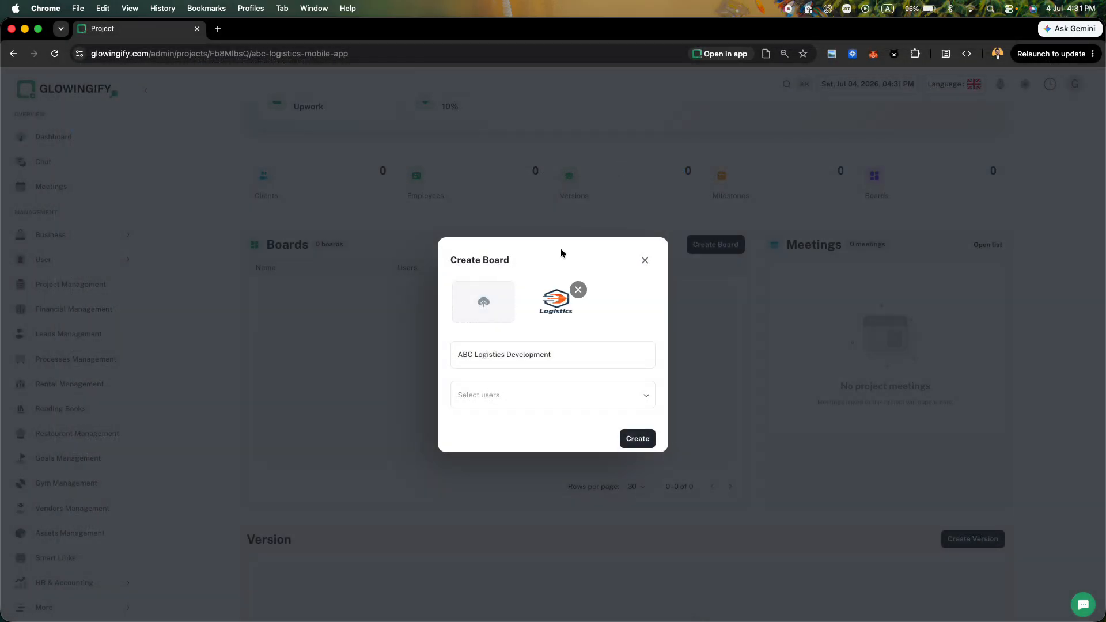
click(641, 439)
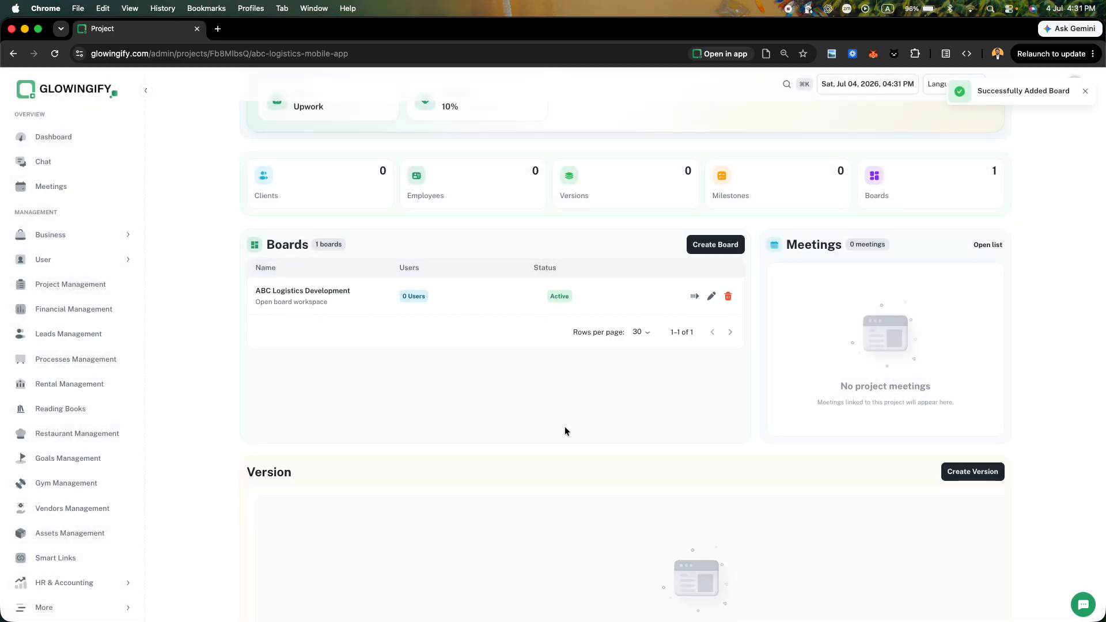
Look at the ABC Logistics Development board, and review the case study's tasks, documents and meetings in Word
click(473, 304)
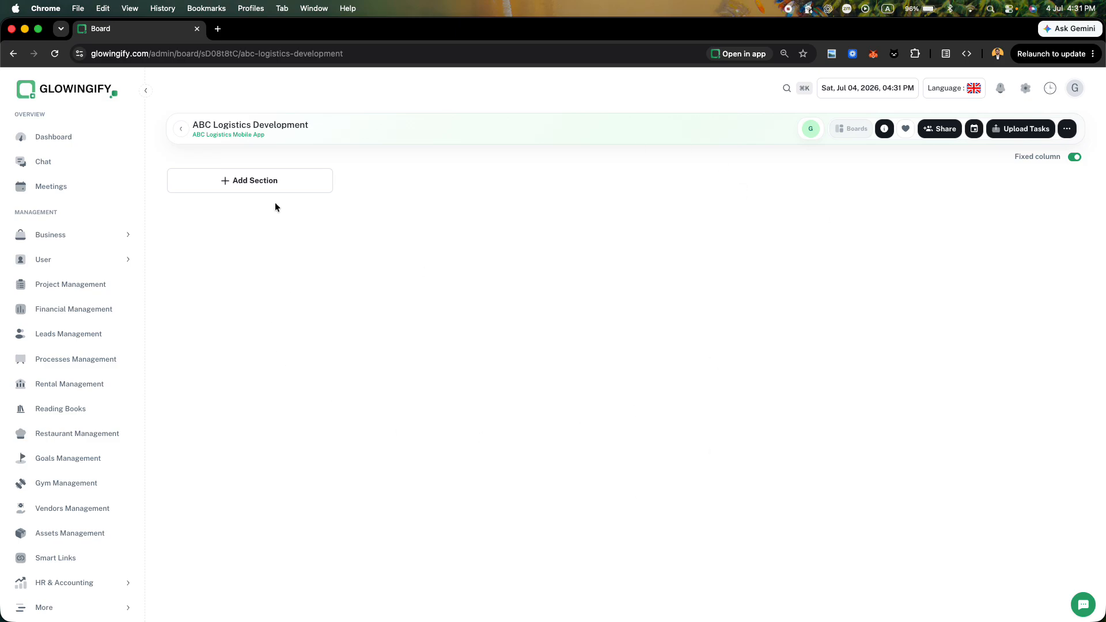
click(177, 131)
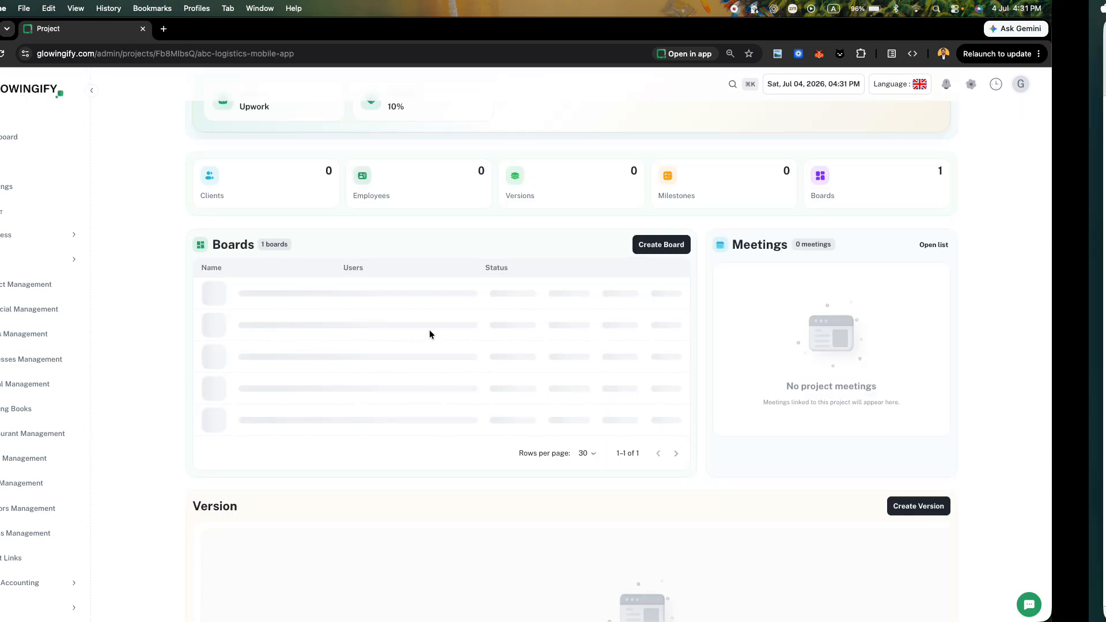
key(super+Tab)
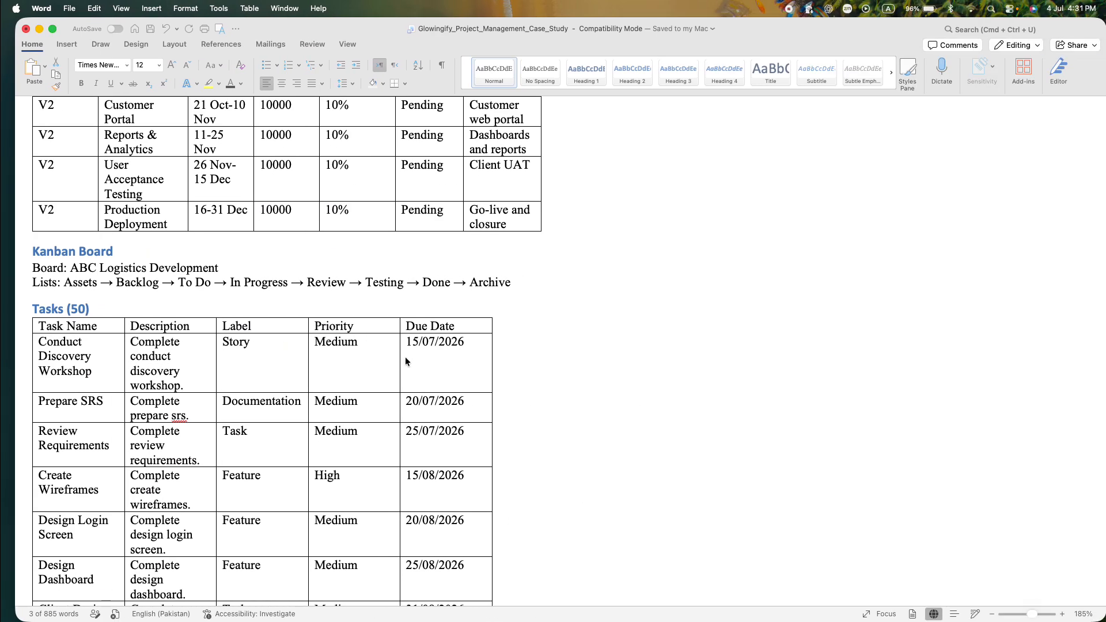
scroll(200, 367, down, 4)
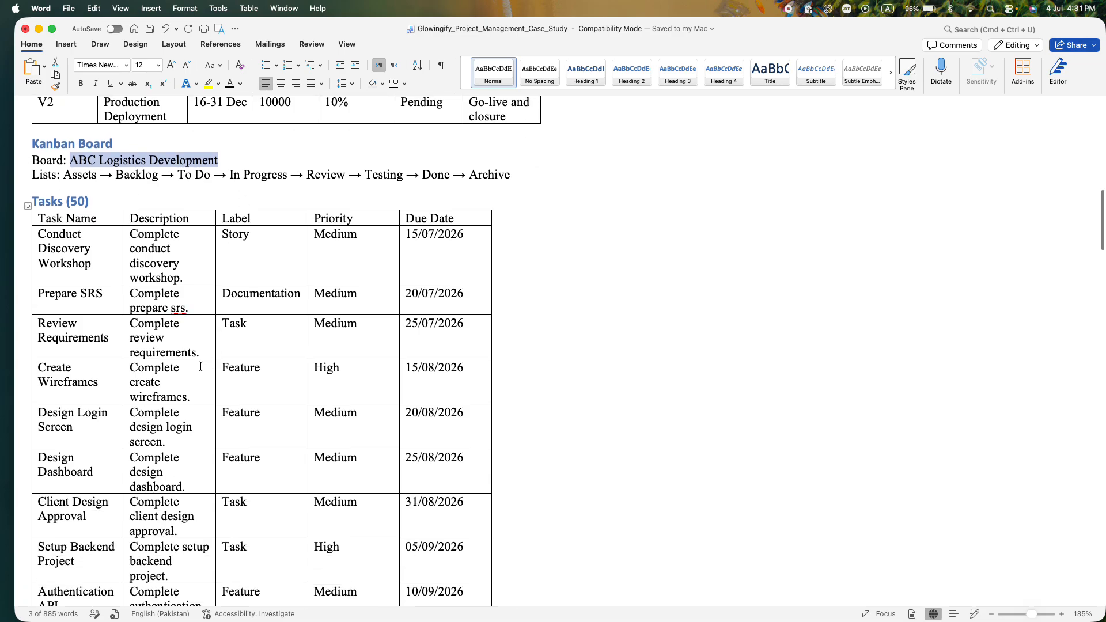
scroll(126, 317, down, 20)
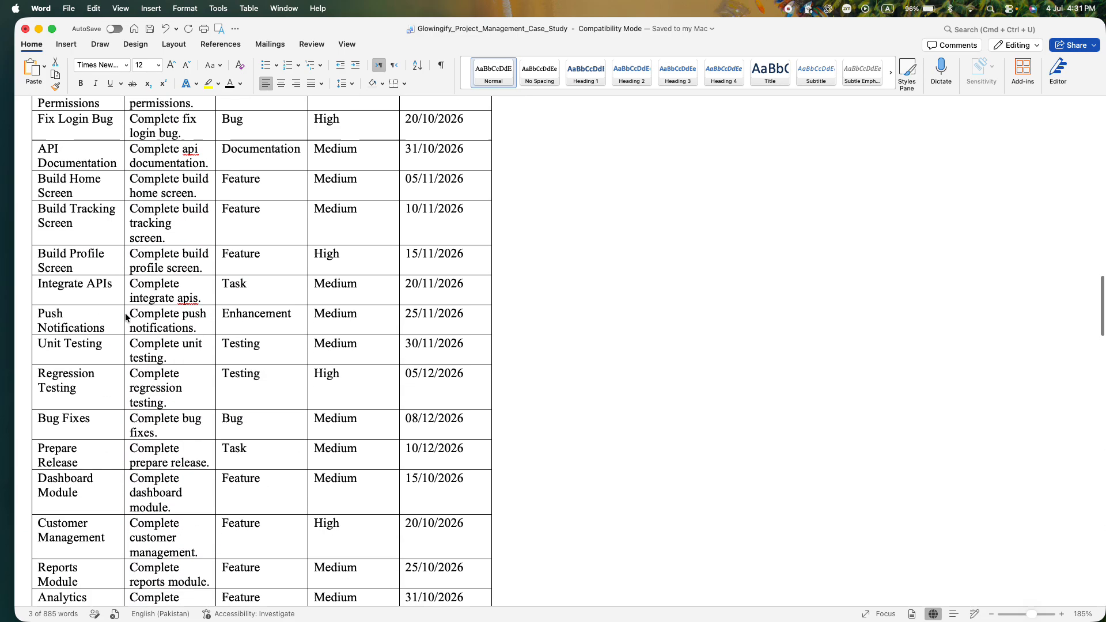
scroll(127, 317, down, 20)
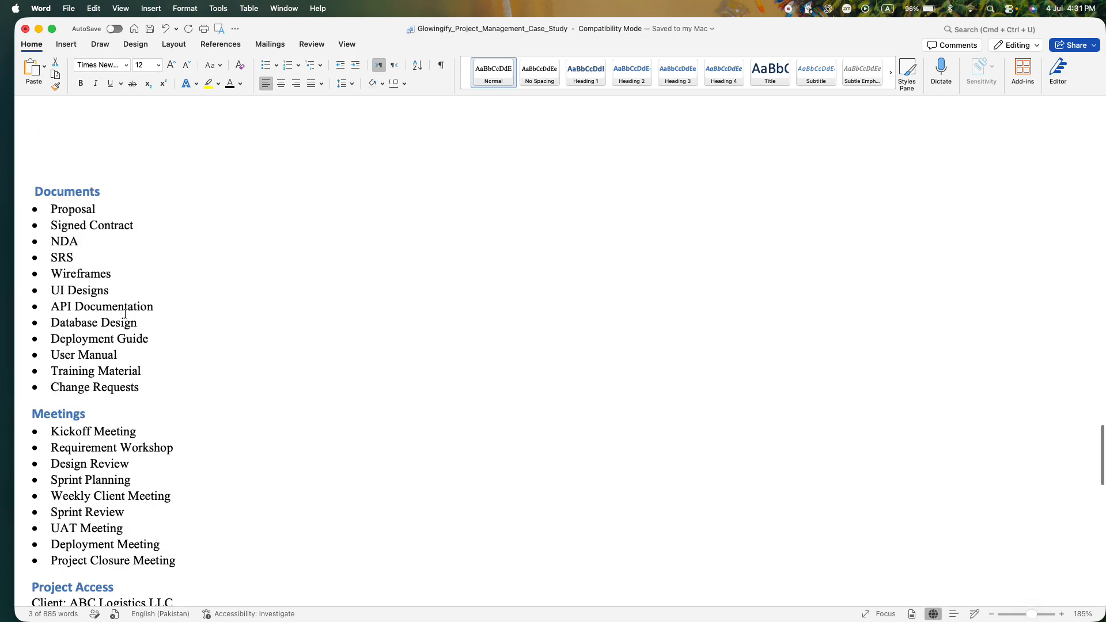
scroll(126, 314, up, 20)
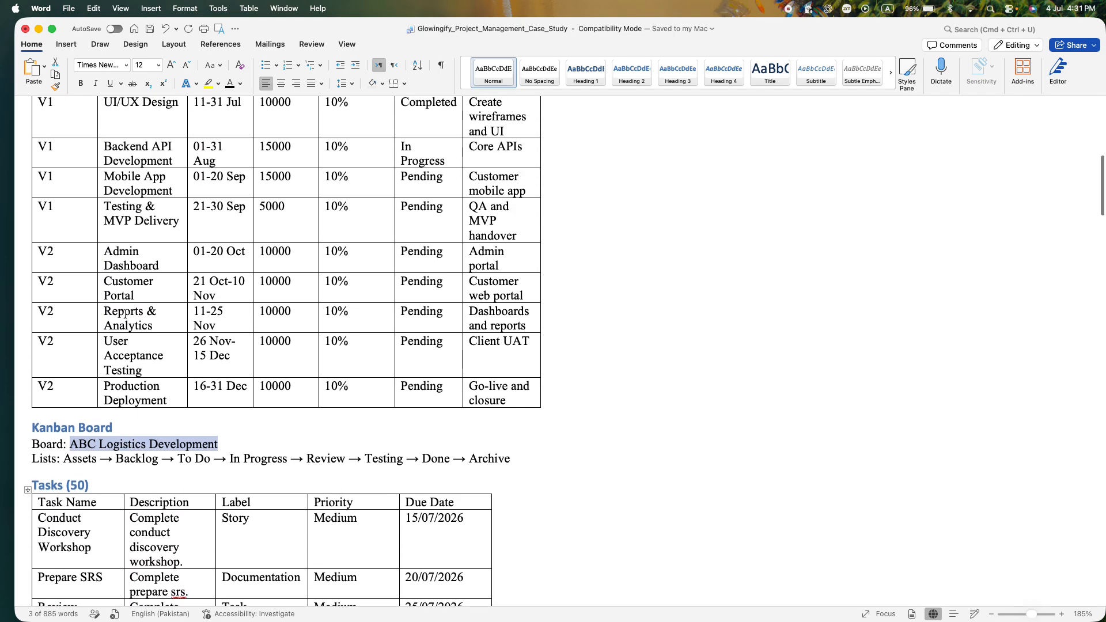
Review the Versions, Milestones, Kanban Board and Tasks sections of the case study in Word
scroll(86, 300, down, 5)
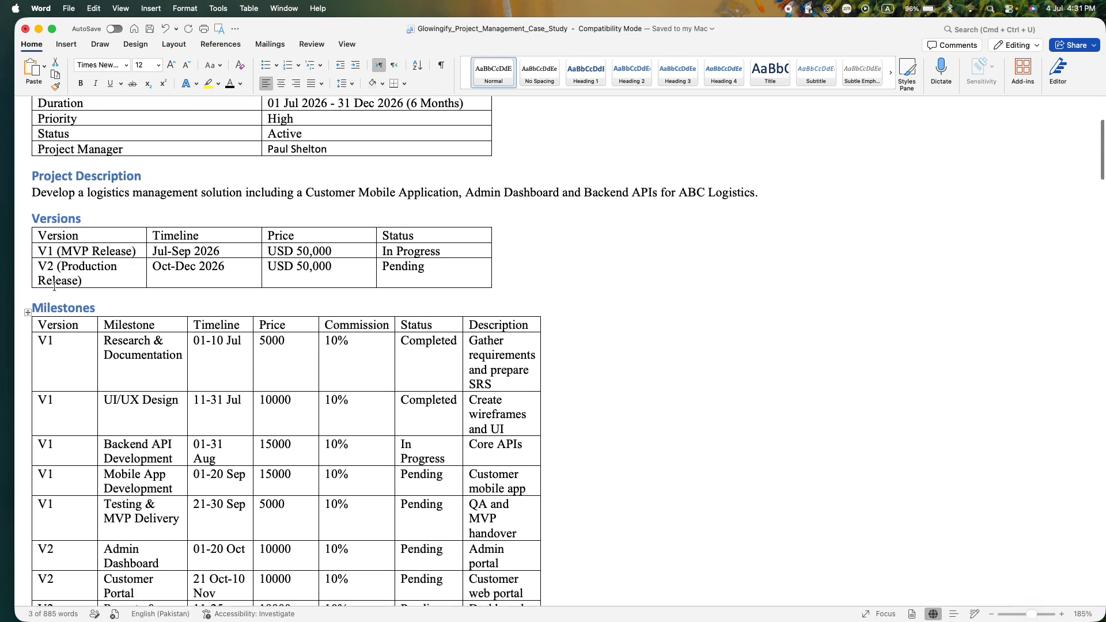
scroll(72, 283, down, 7)
scroll(69, 305, down, 11)
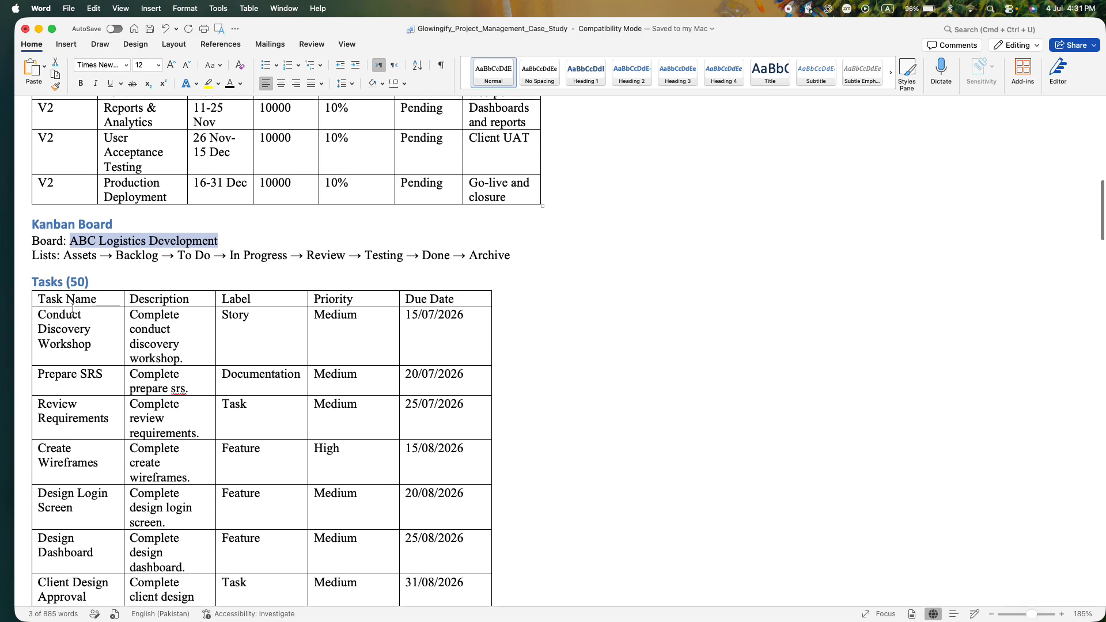
scroll(167, 275, up, 15)
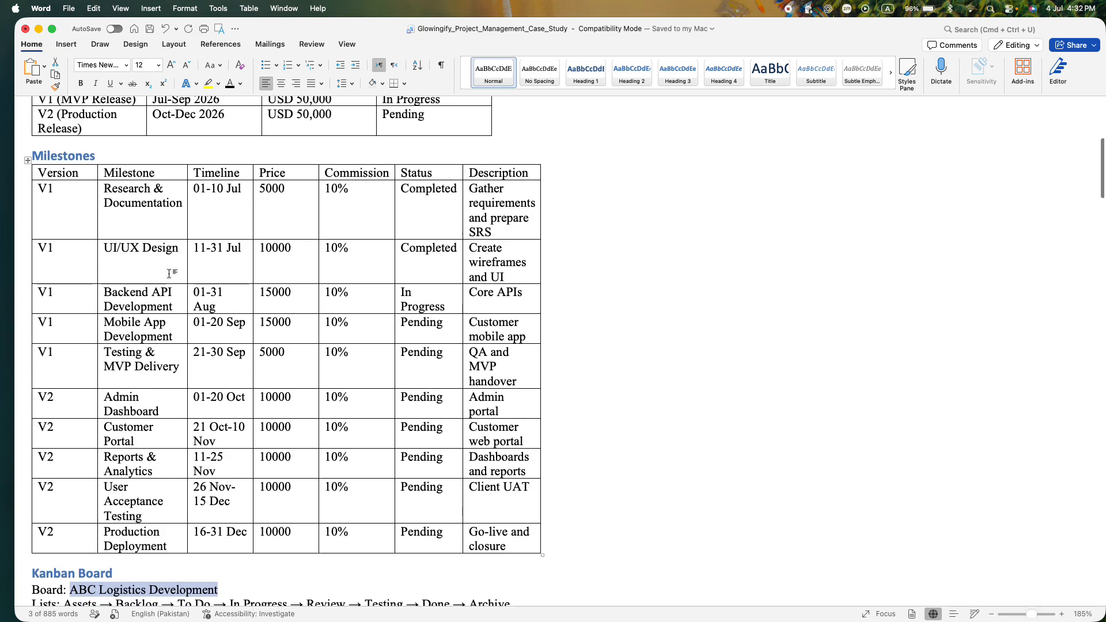
scroll(170, 274, down, 2)
scroll(246, 282, up, 3)
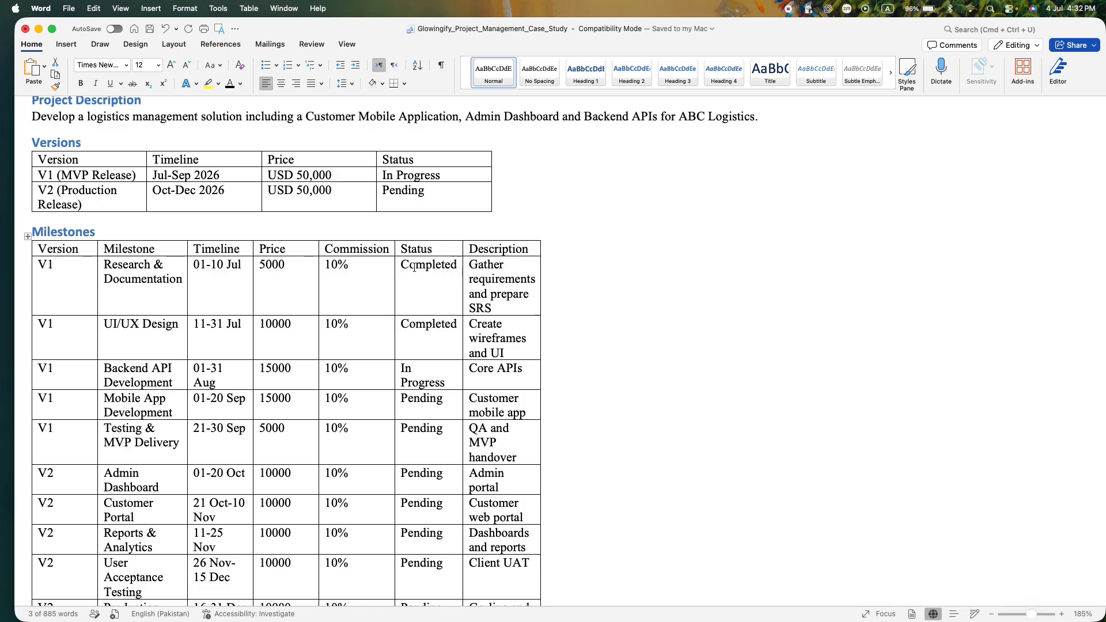
Switch to Chrome and start a new project version V1 with the Research & Documentation module
key(ctrl+Left)
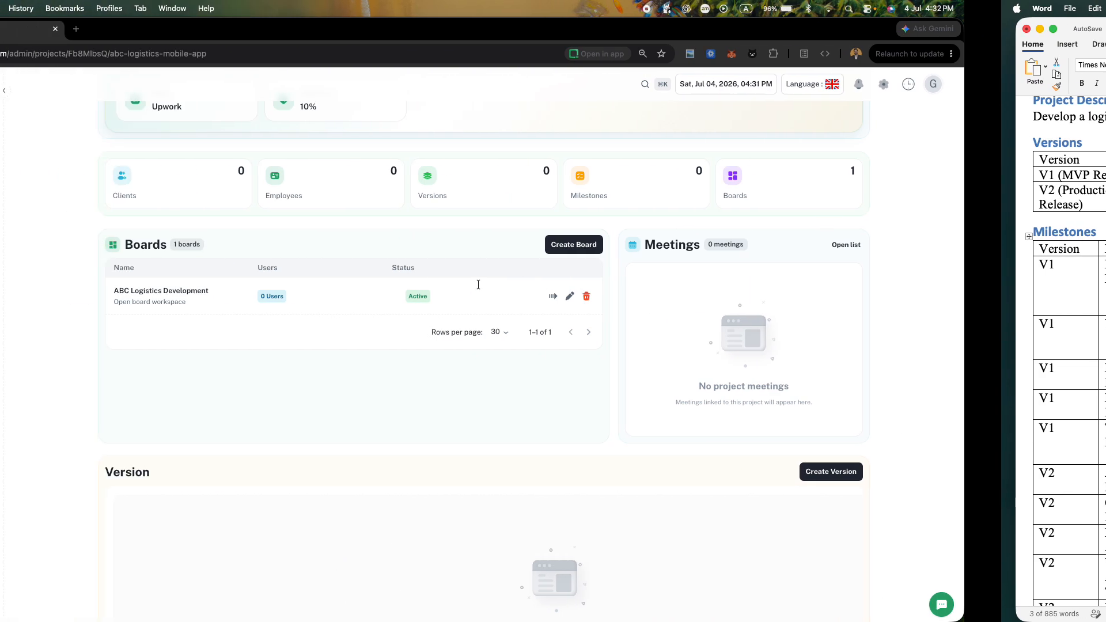
scroll(468, 322, down, 3)
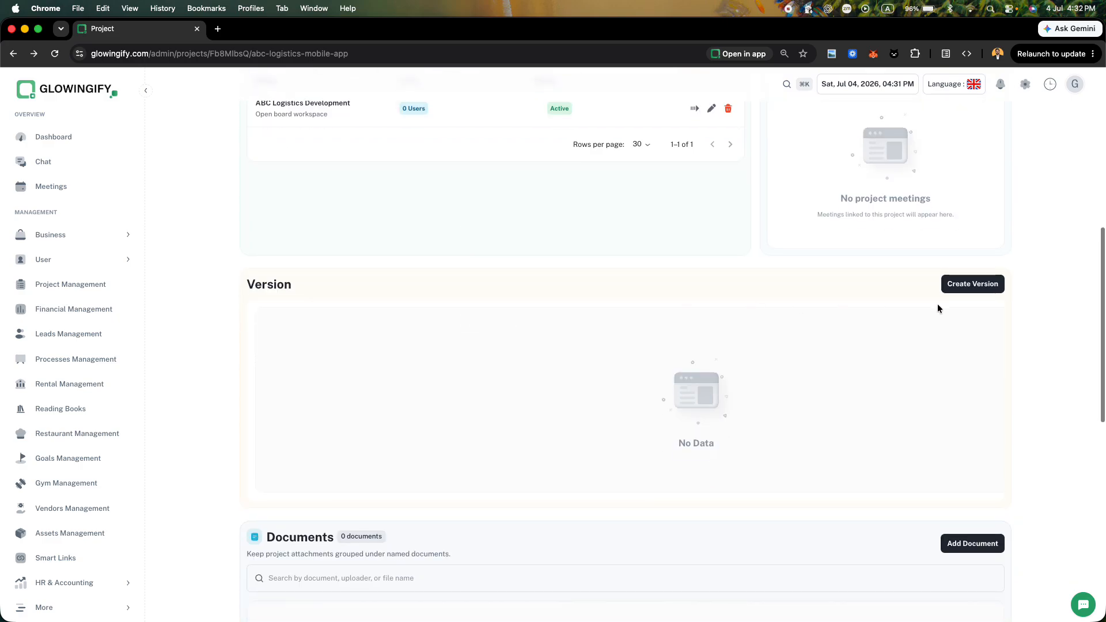
click(965, 287)
click(467, 305)
click(365, 331)
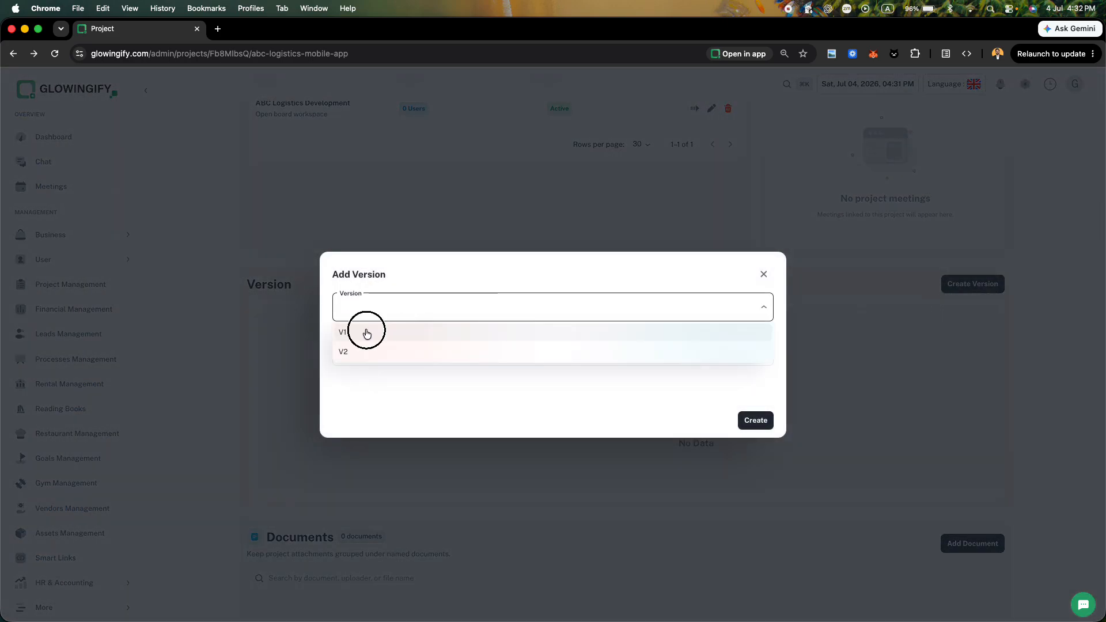
click(382, 345)
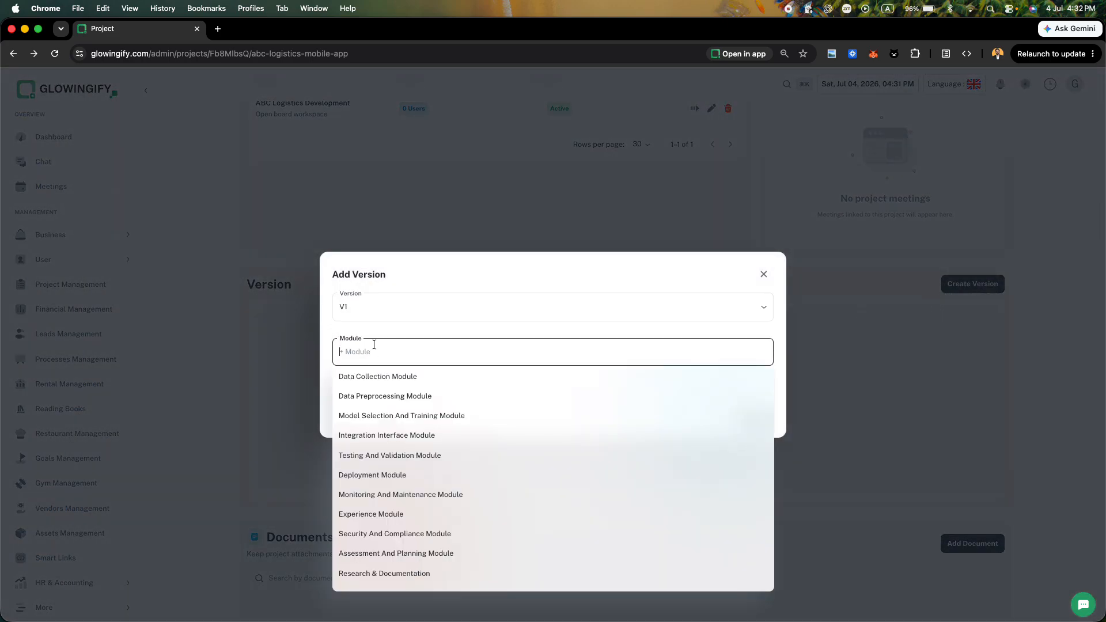
click(372, 572)
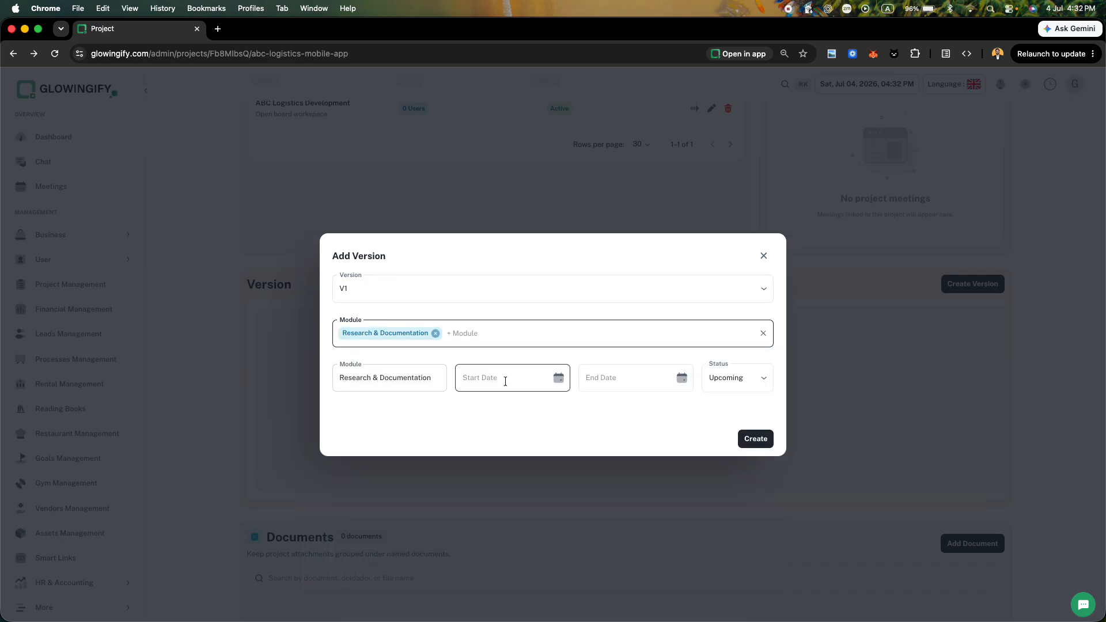
Set the Research & Documentation module's start date to 07/01/2026 and end date to 07/10/2026, checking the timeline in Word
click(558, 378)
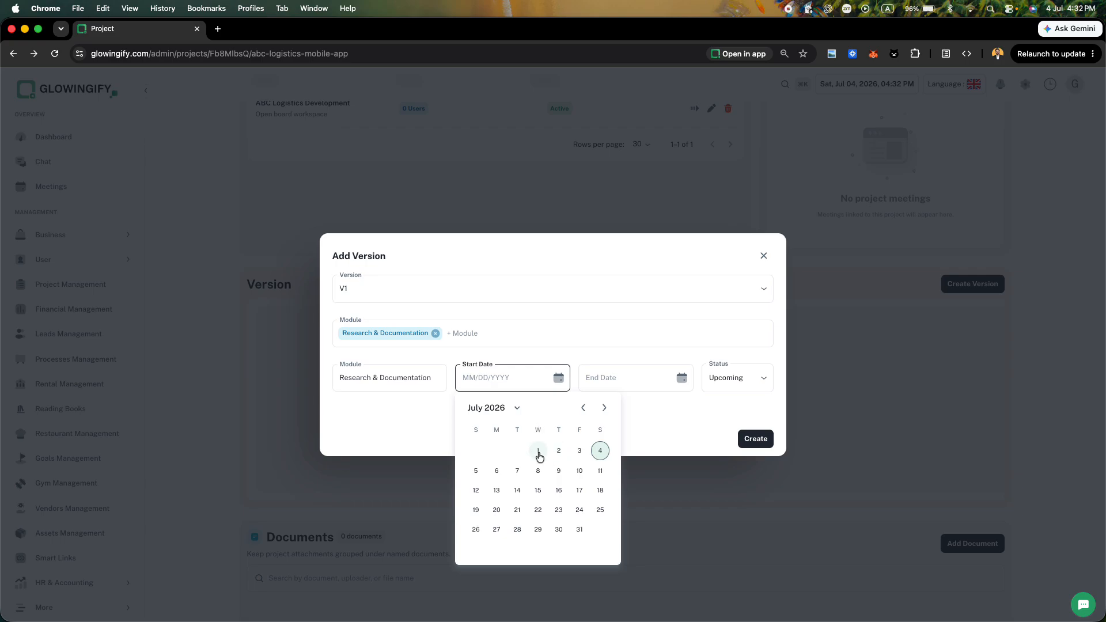
click(539, 455)
key(ctrl+Right)
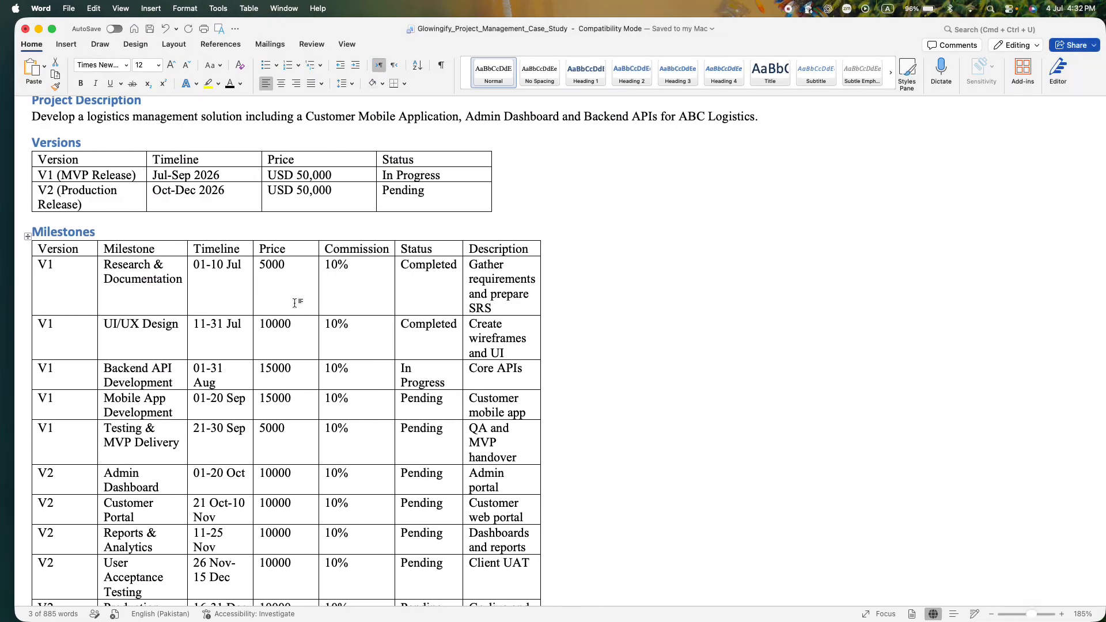
key(ctrl+Left)
click(682, 381)
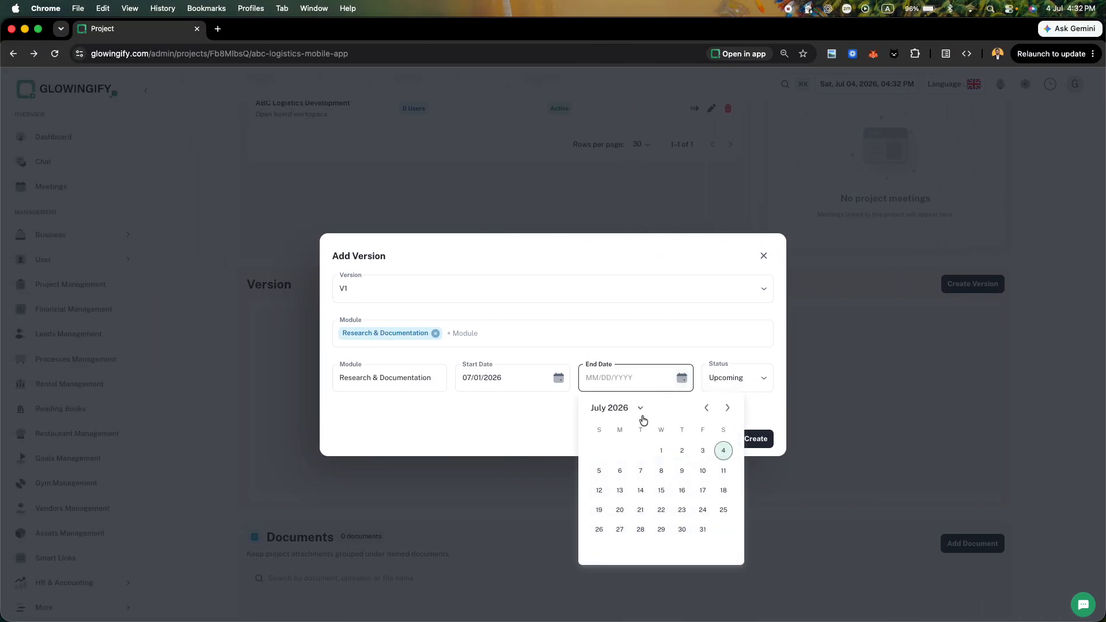
click(703, 471)
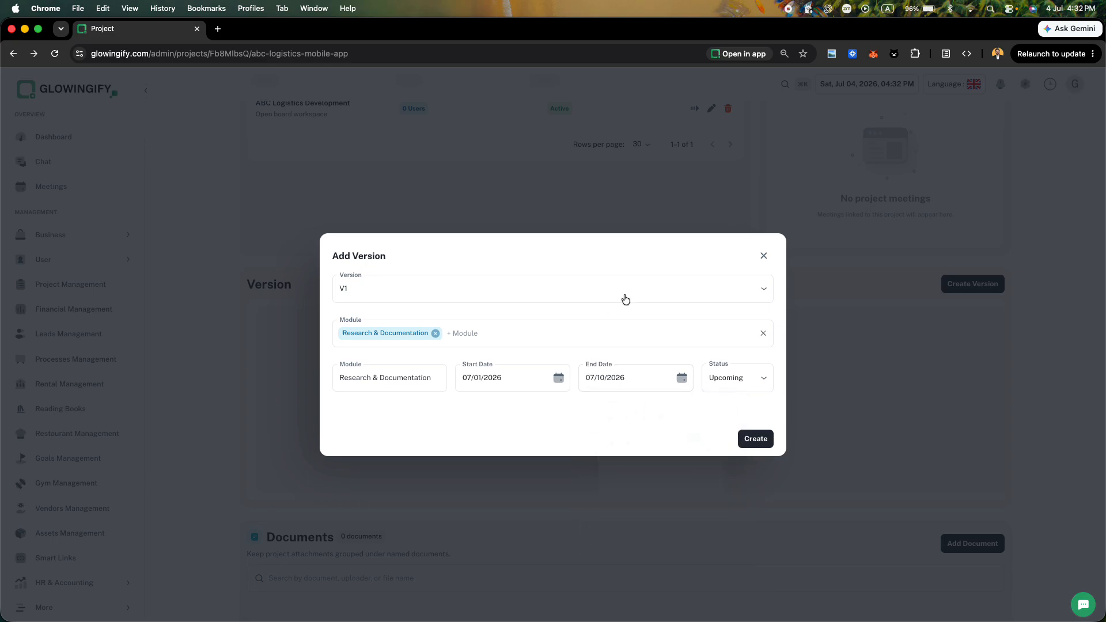
Set the Research & Documentation module's status to Current and create the V1 version
click(731, 378)
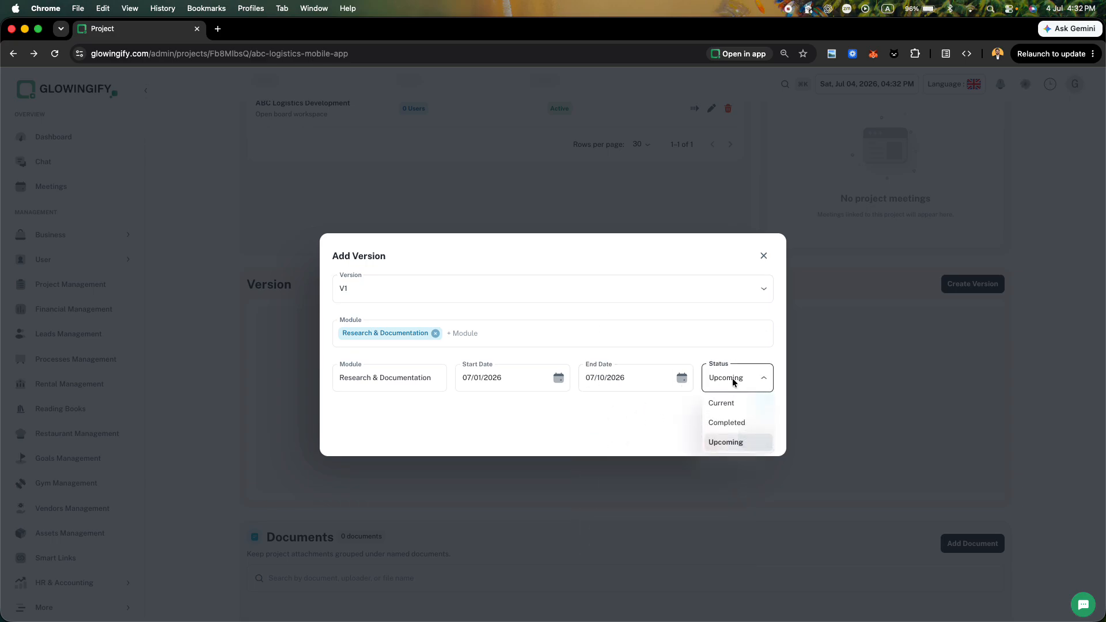
click(727, 422)
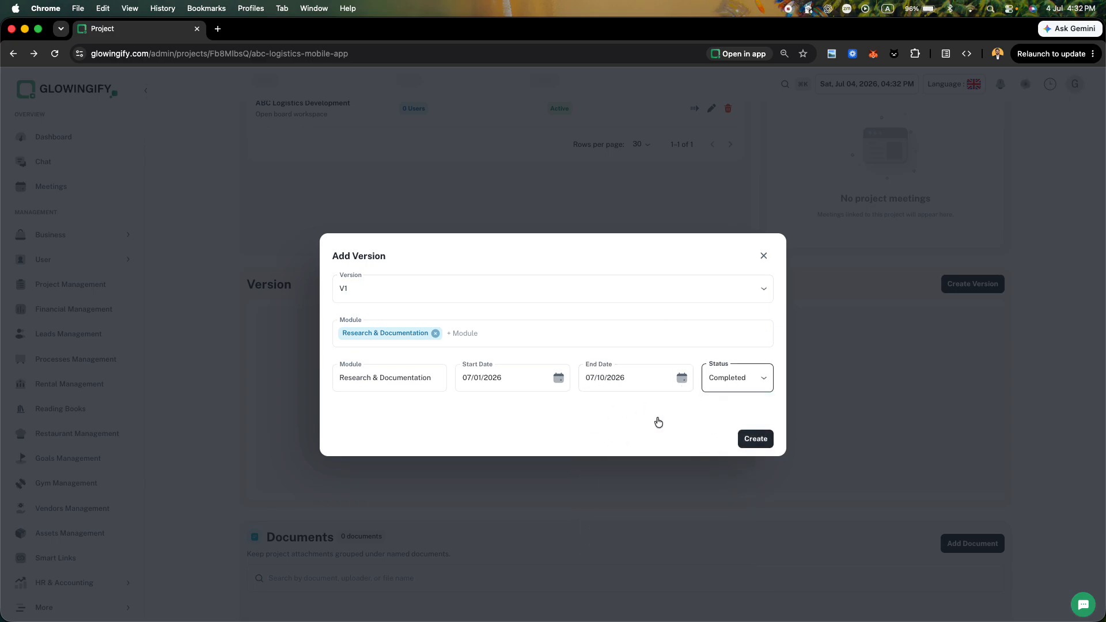
click(736, 385)
click(715, 402)
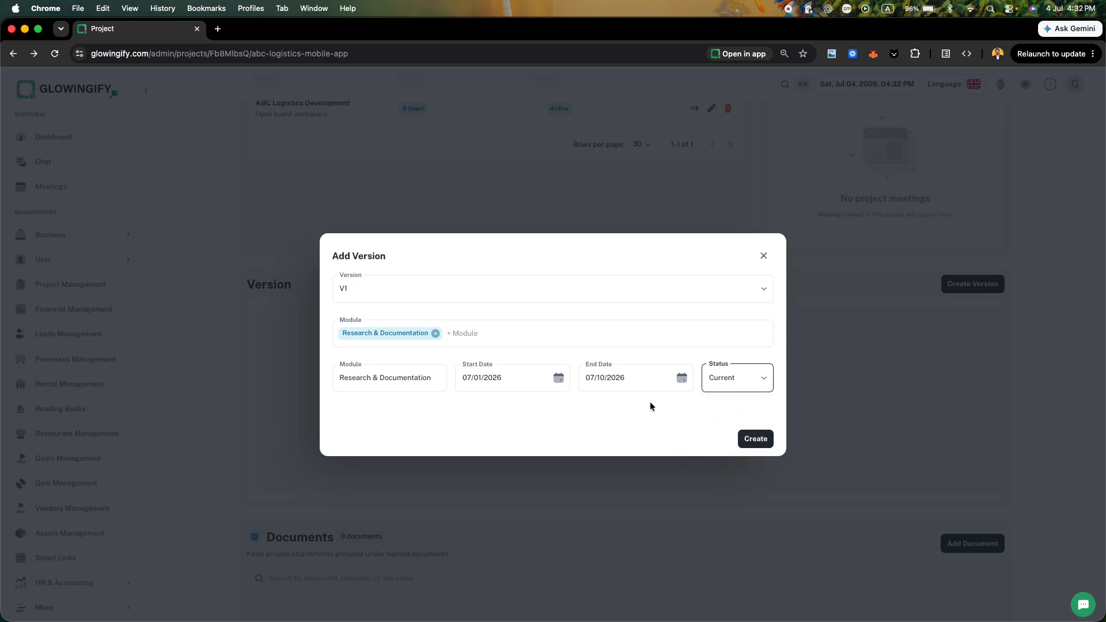
click(756, 445)
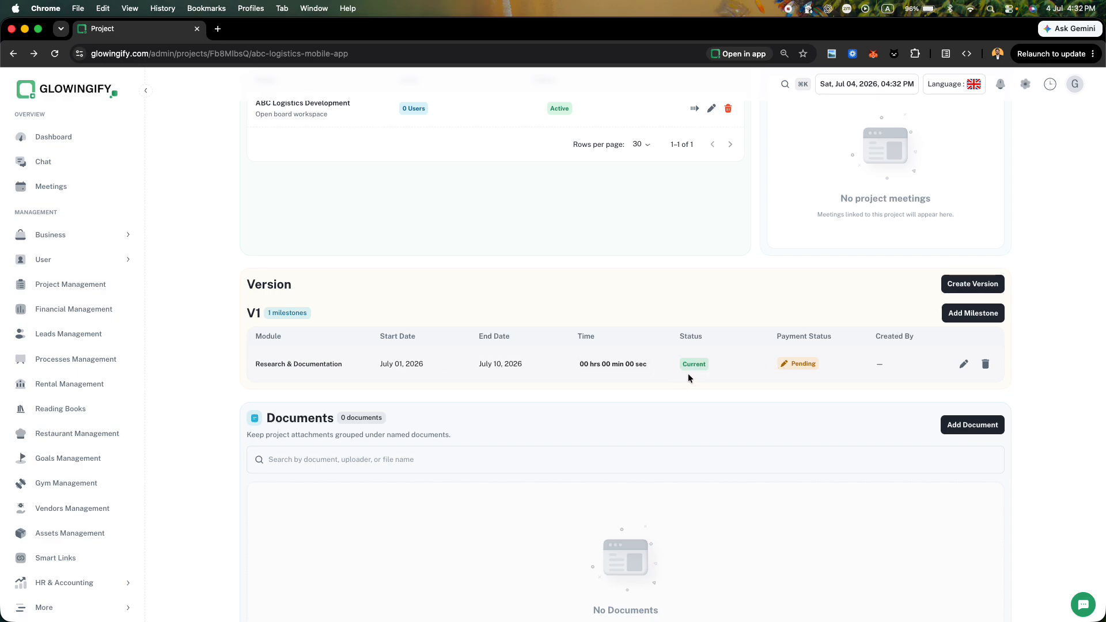
Edit the Research & Documentation milestone in V1, change its status to Completed and save it
click(962, 364)
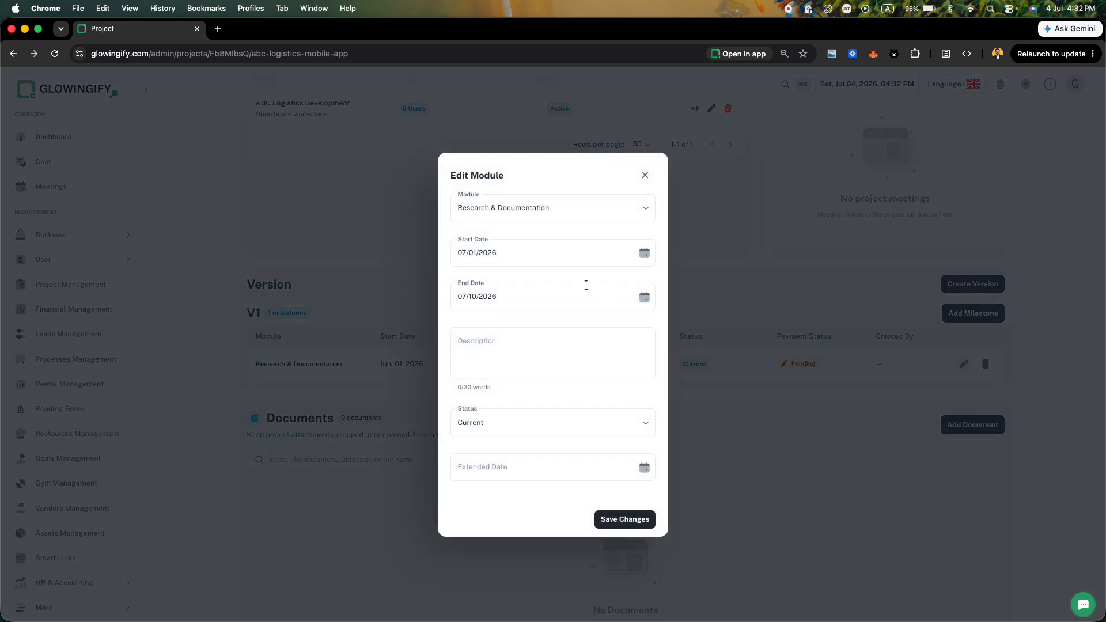
click(585, 422)
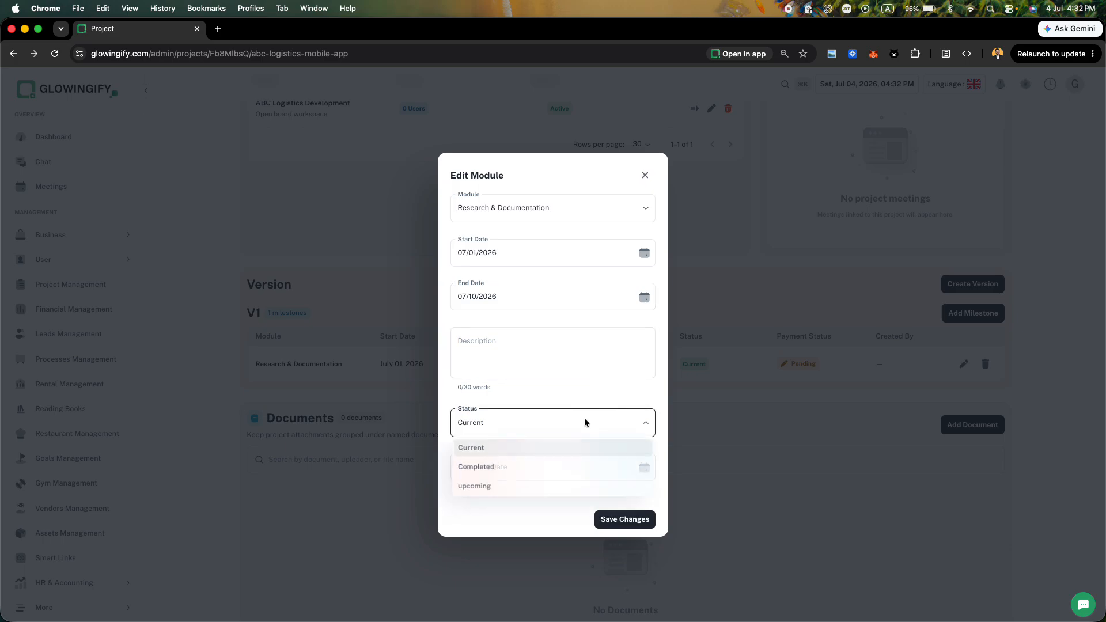
click(474, 467)
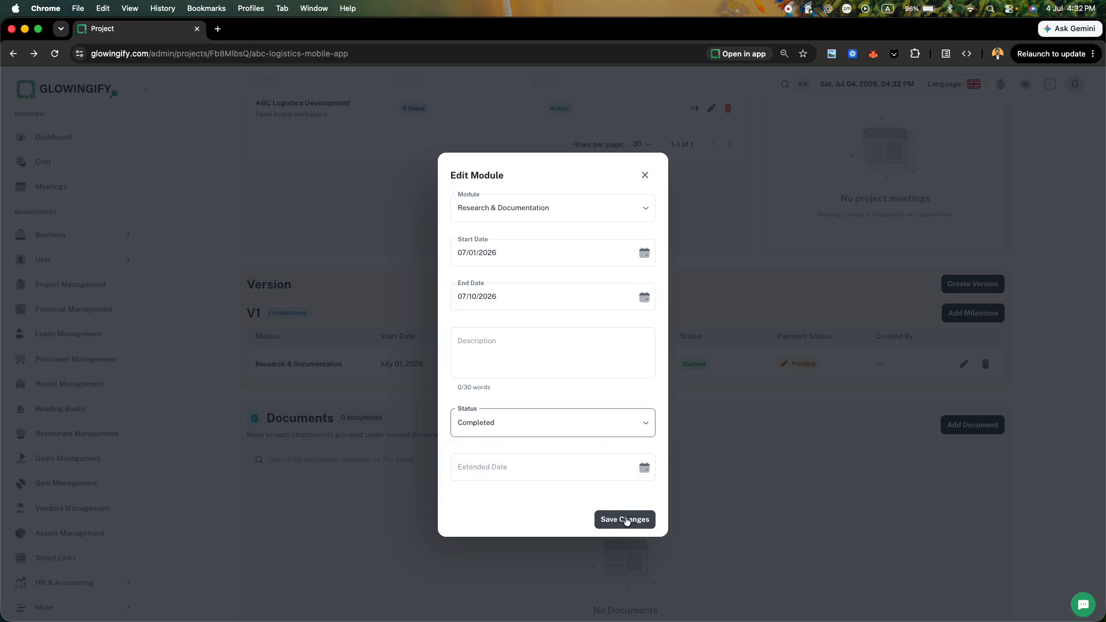
click(625, 518)
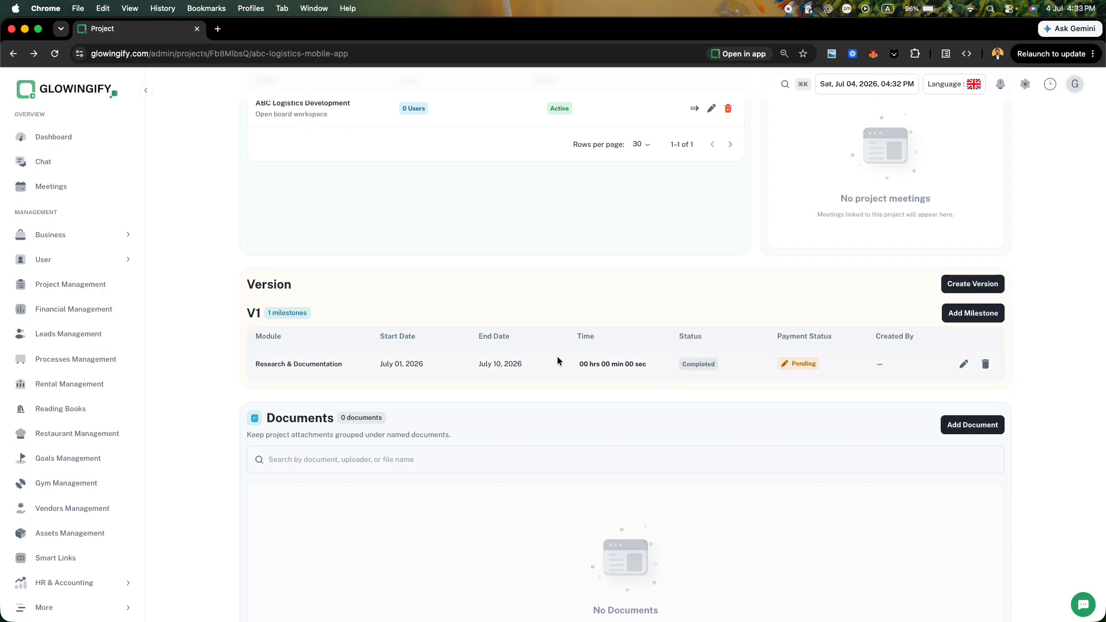
Start a new V1 milestone and choose the UI/UX Design module for it, checking the Milestones table in Word
click(958, 308)
key(ctrl+Right)
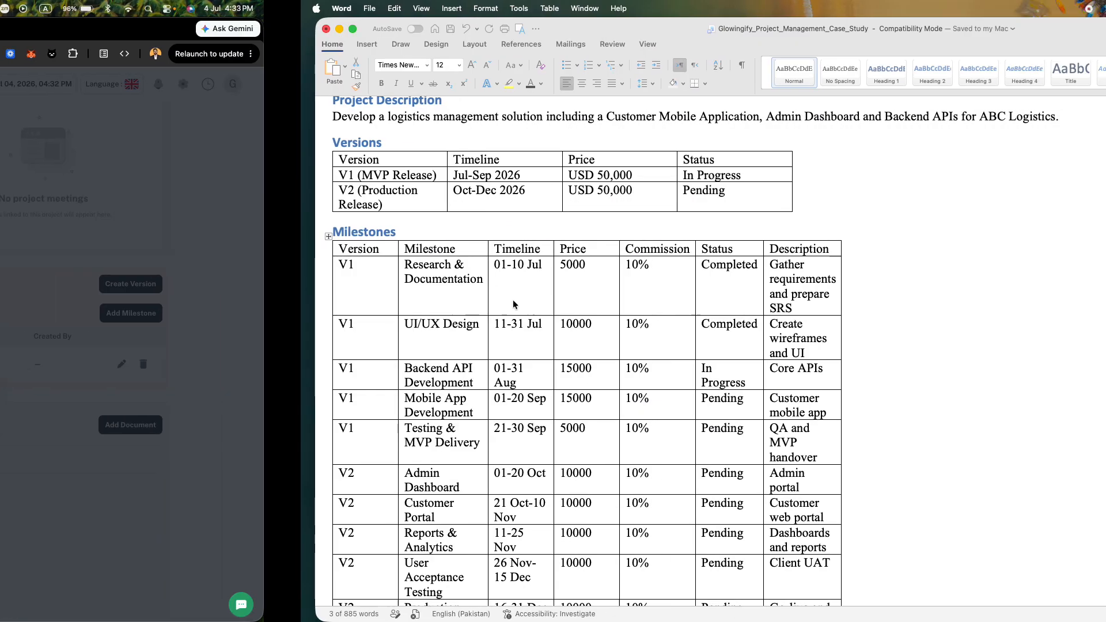
key(ctrl+Left)
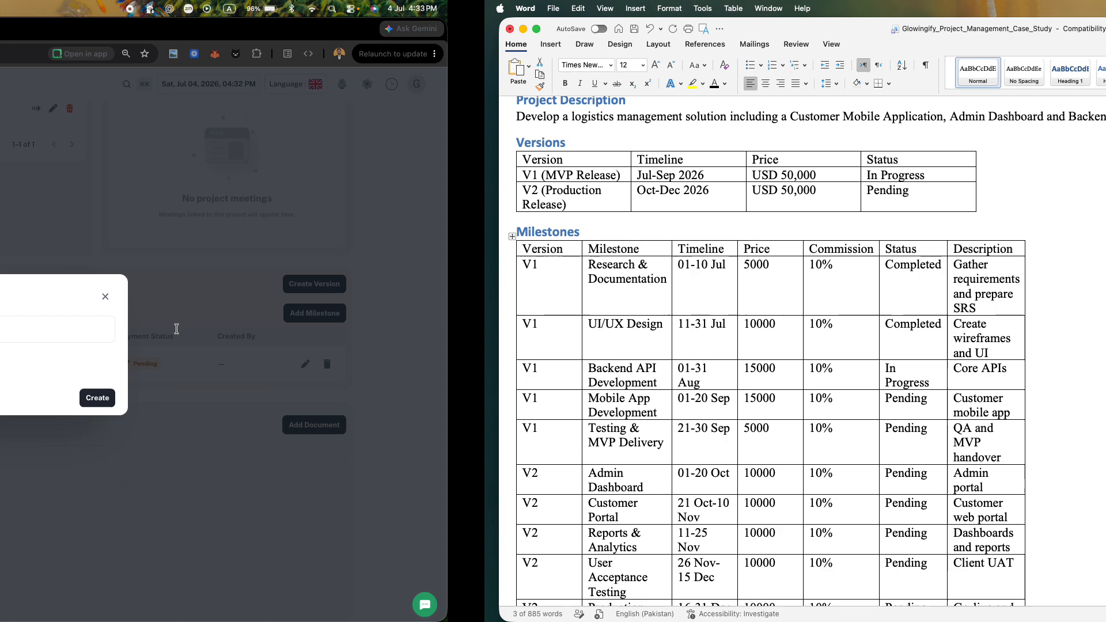
click(432, 326)
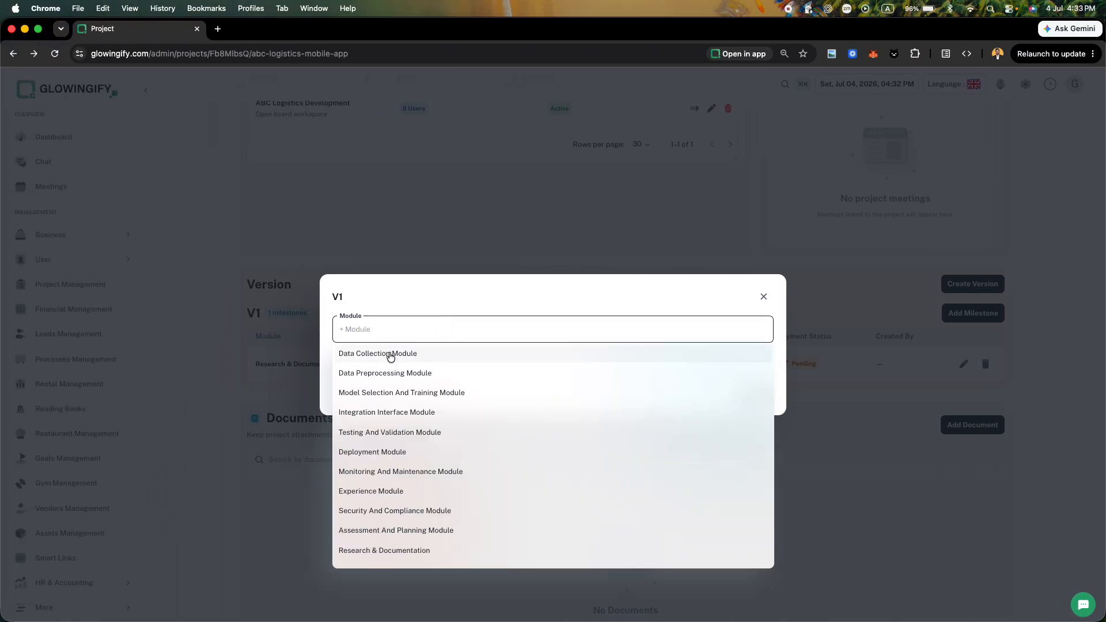
scroll(396, 513, down, 5)
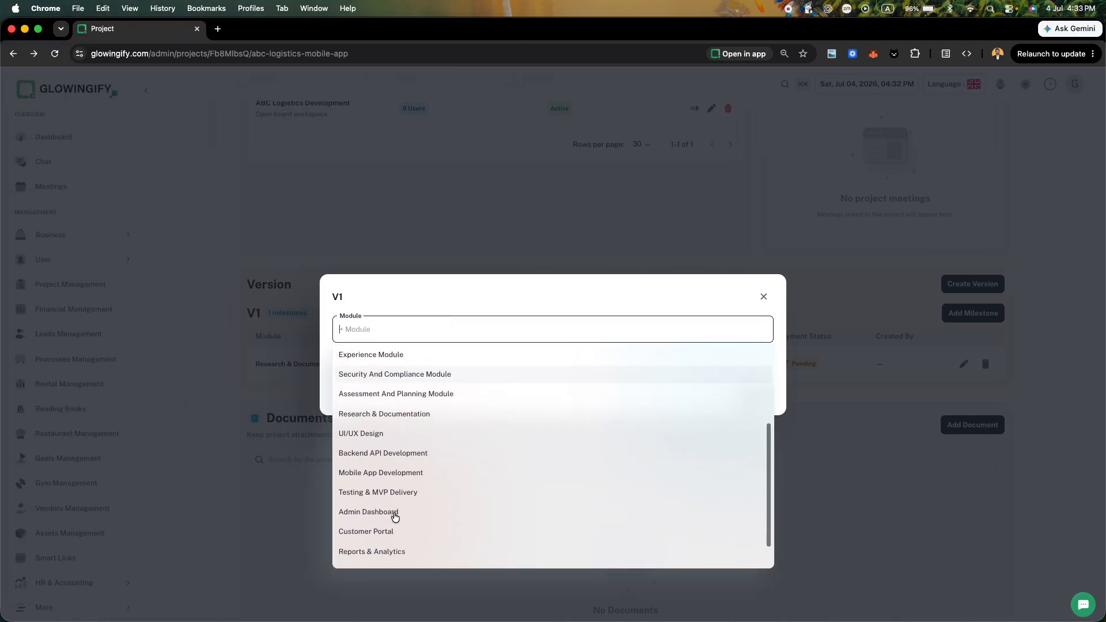
click(372, 435)
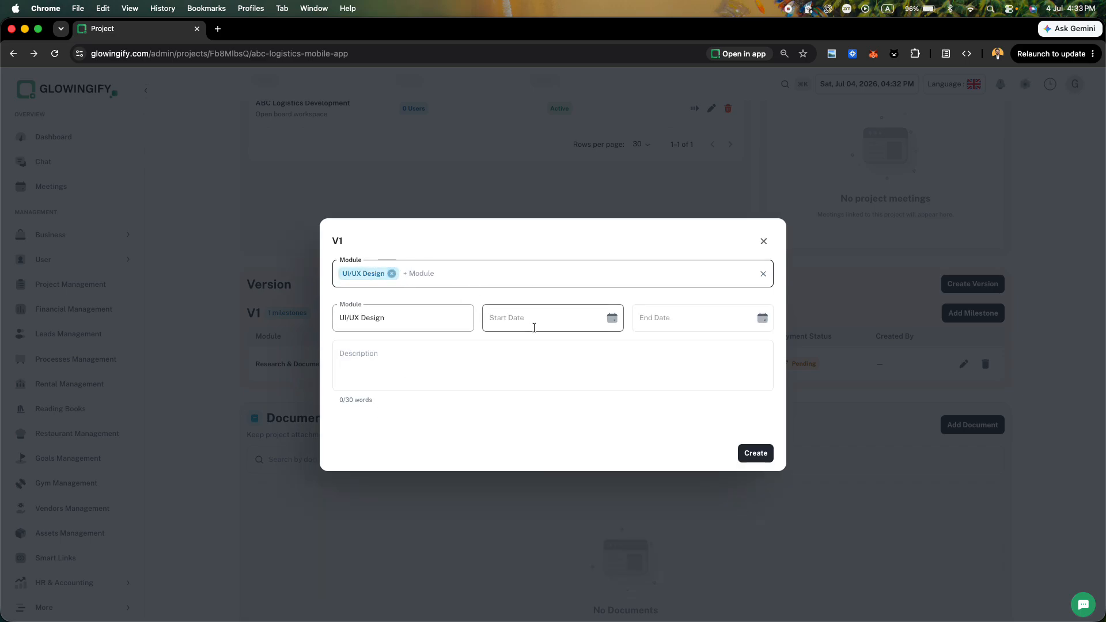
Check the UI/UX Design timeline in Word, and set the milestone's dates in Chrome to 07/11/2026 through 07/31/2026
key(ctrl+Right)
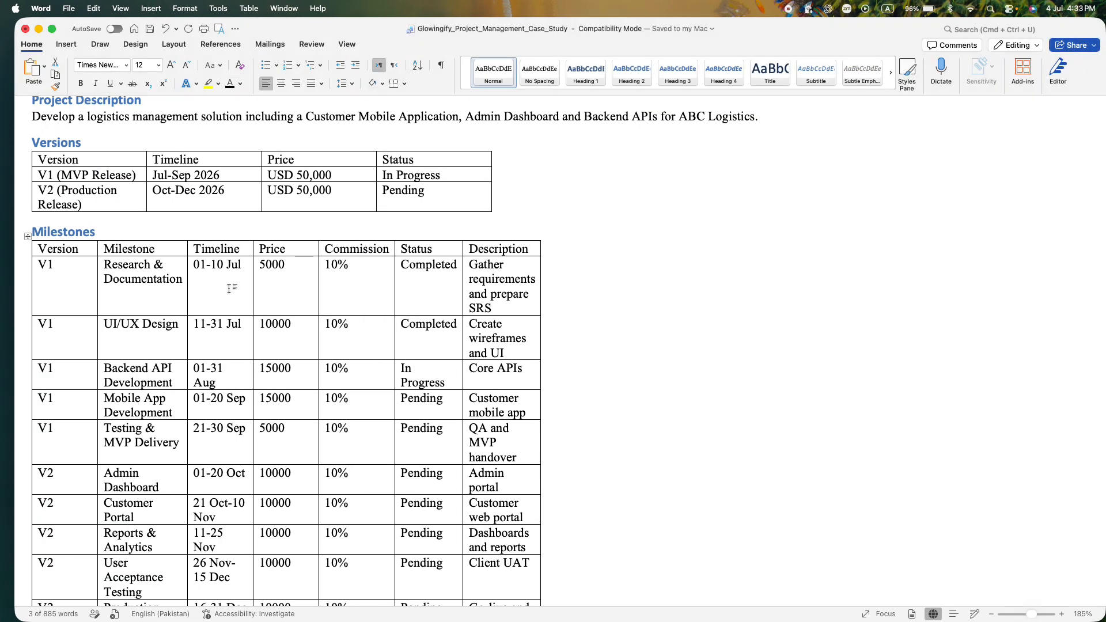
scroll(232, 288, down, 2)
key(ctrl+Left)
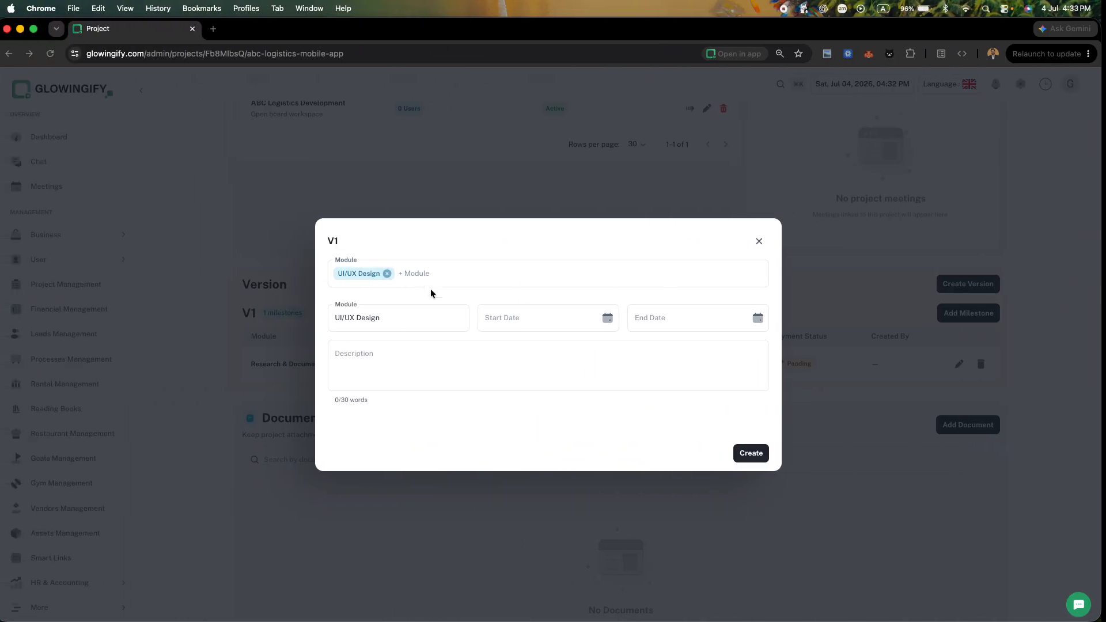
click(622, 314)
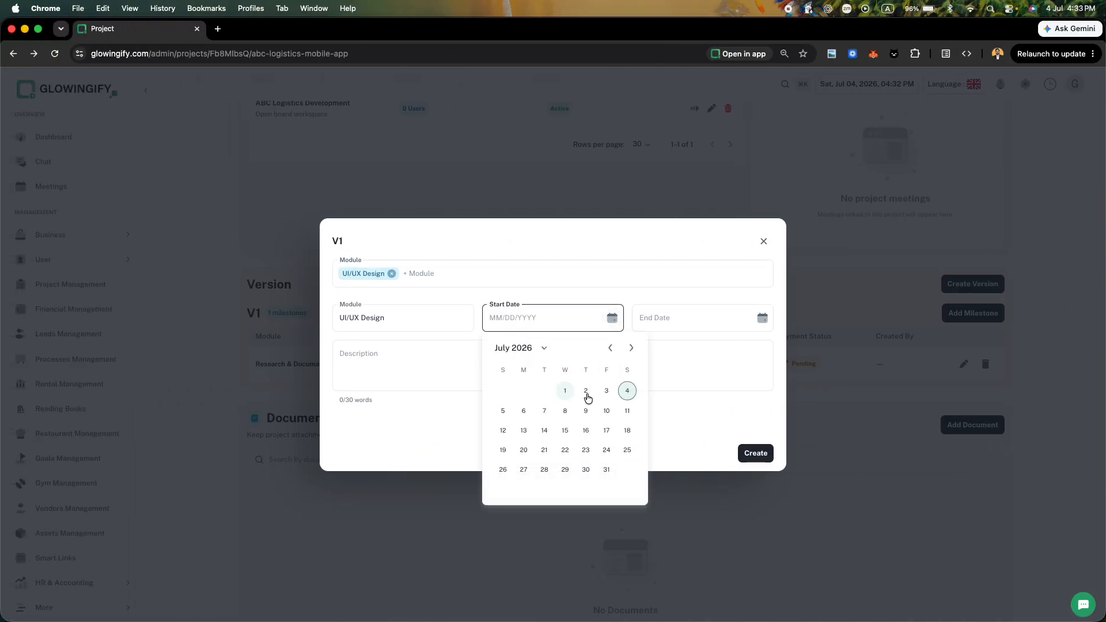
click(625, 411)
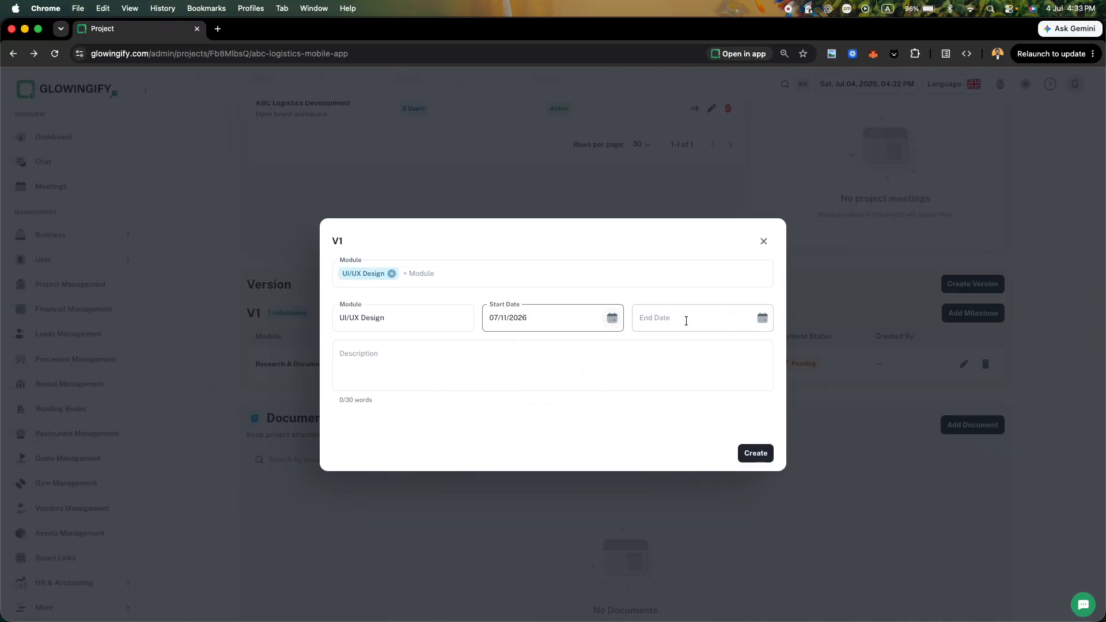
click(762, 319)
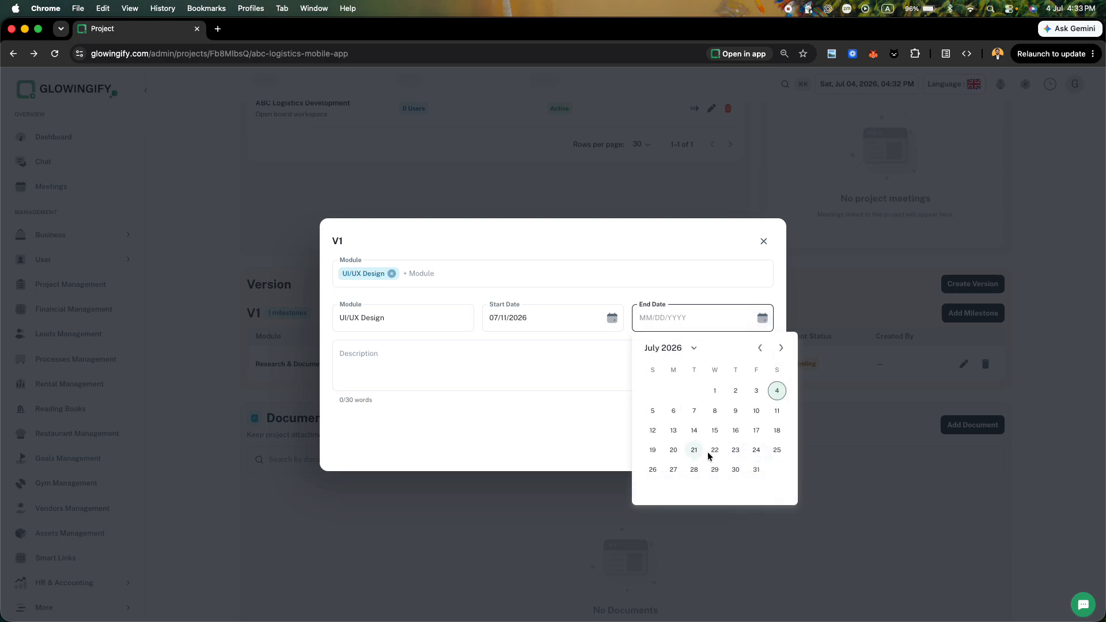
click(757, 470)
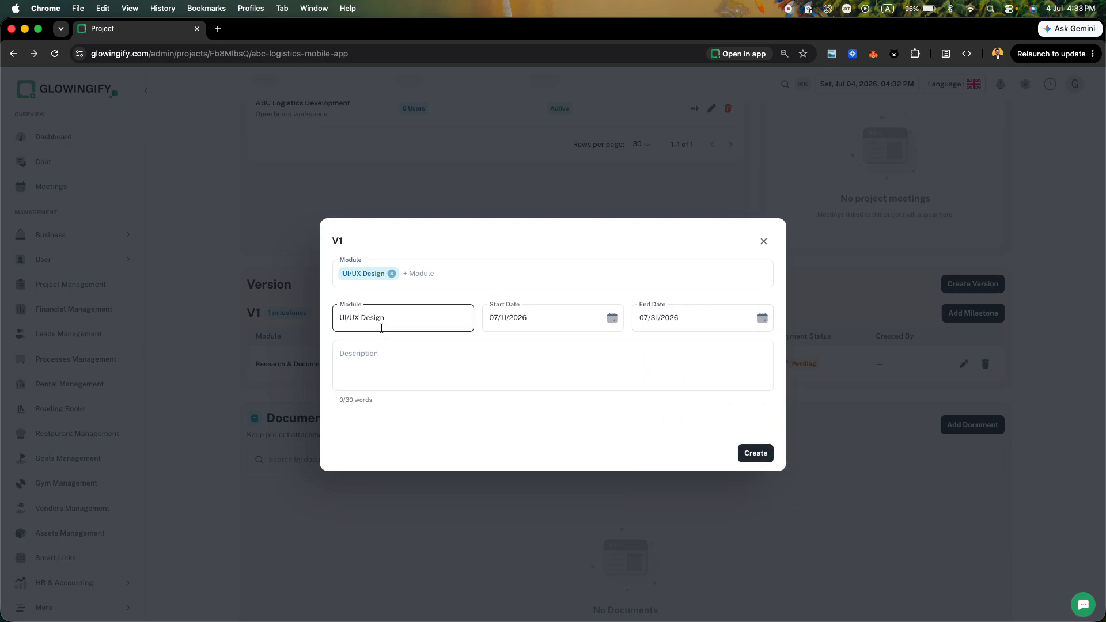
Copy "Create wireframes and UI" from the UI/UX Design row in Word into the milestone's description in Chrome
click(410, 360)
key(ctrl+Right)
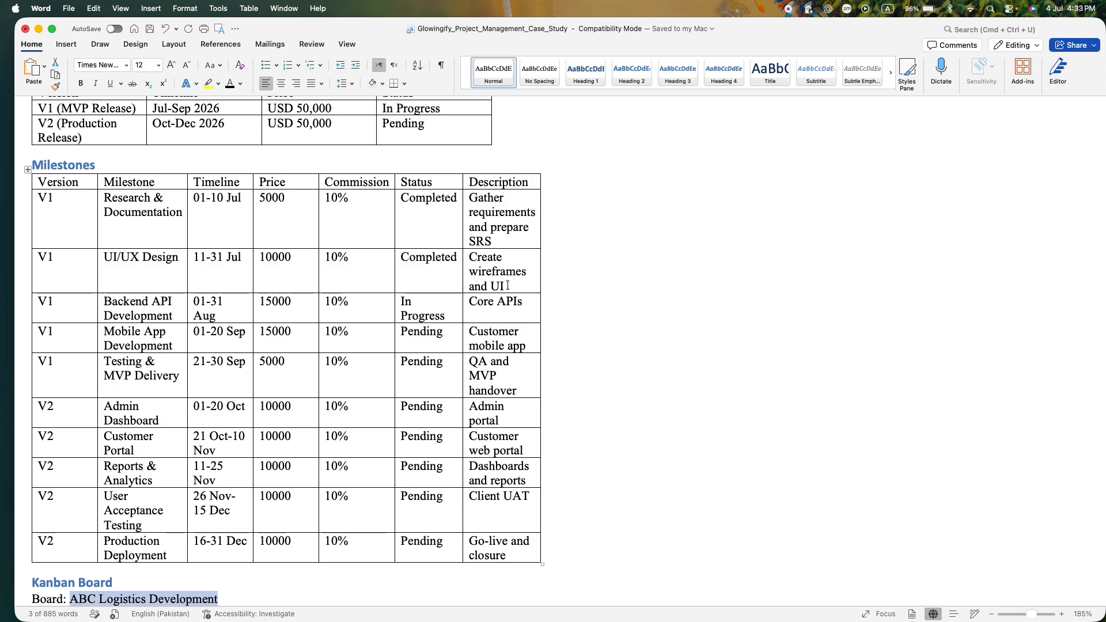
drag(508, 285, 469, 256)
key(super+c)
key(ctrl+Right)
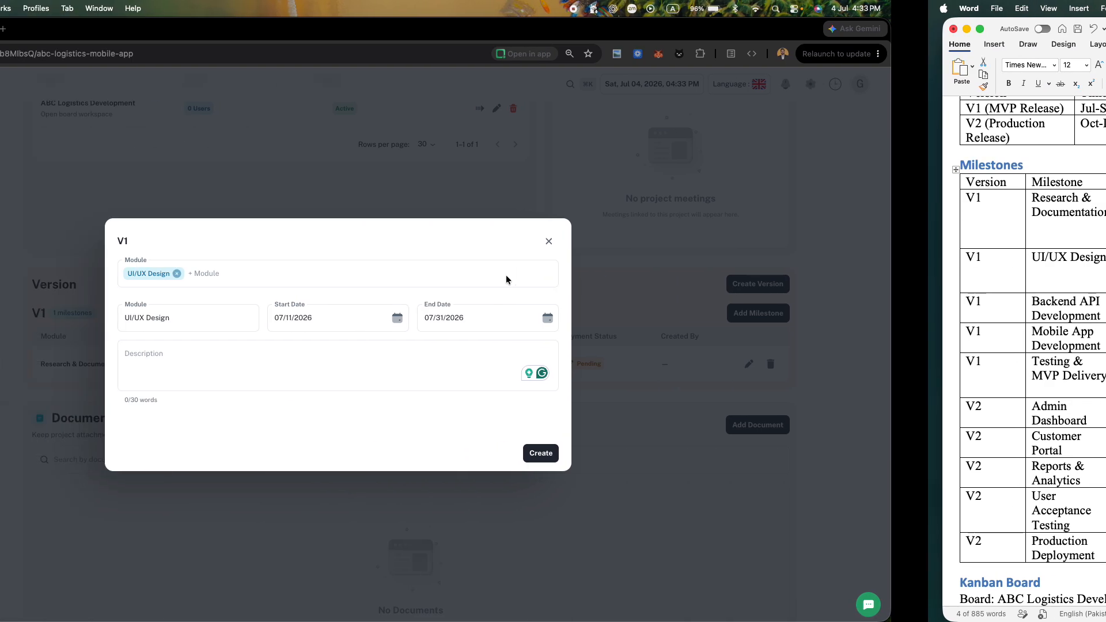
key(super+v)
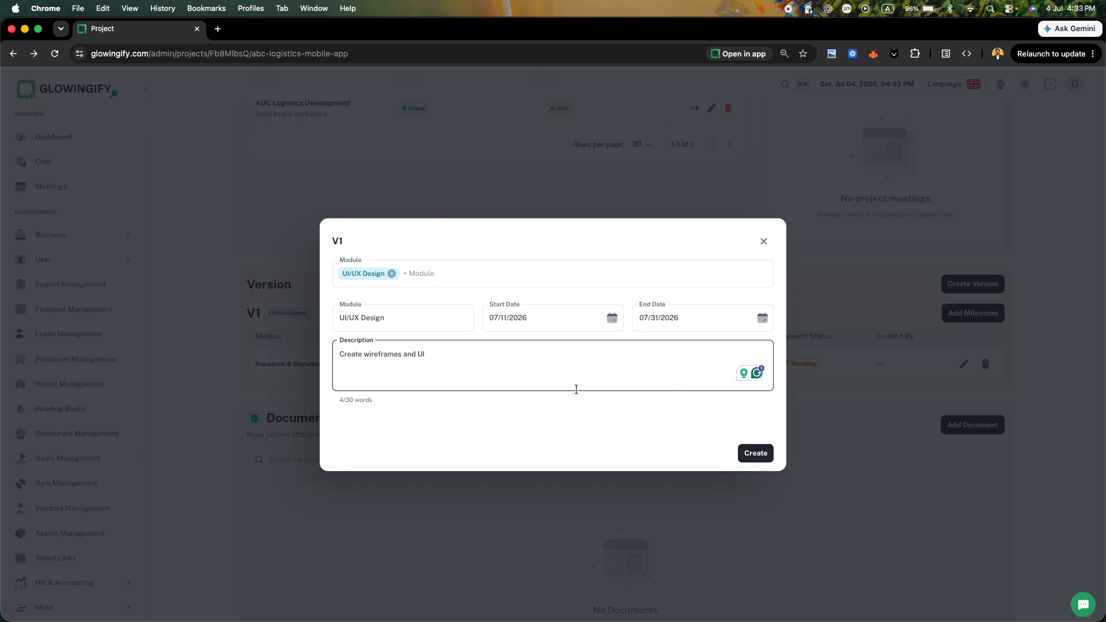
Create the UI/UX Design milestone in V1 and check its description in the milestone list
click(760, 453)
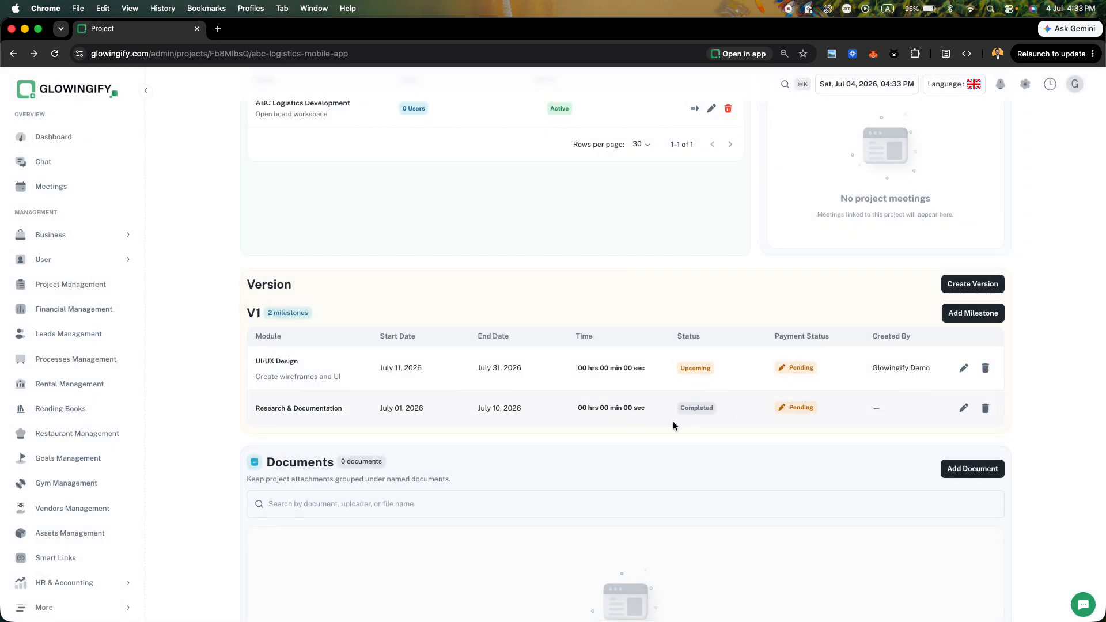
triple_click(285, 378)
Copy "Gather requirements and prepare SRS" from Word into the Research & Documentation milestone's description in Chrome and save it
click(964, 408)
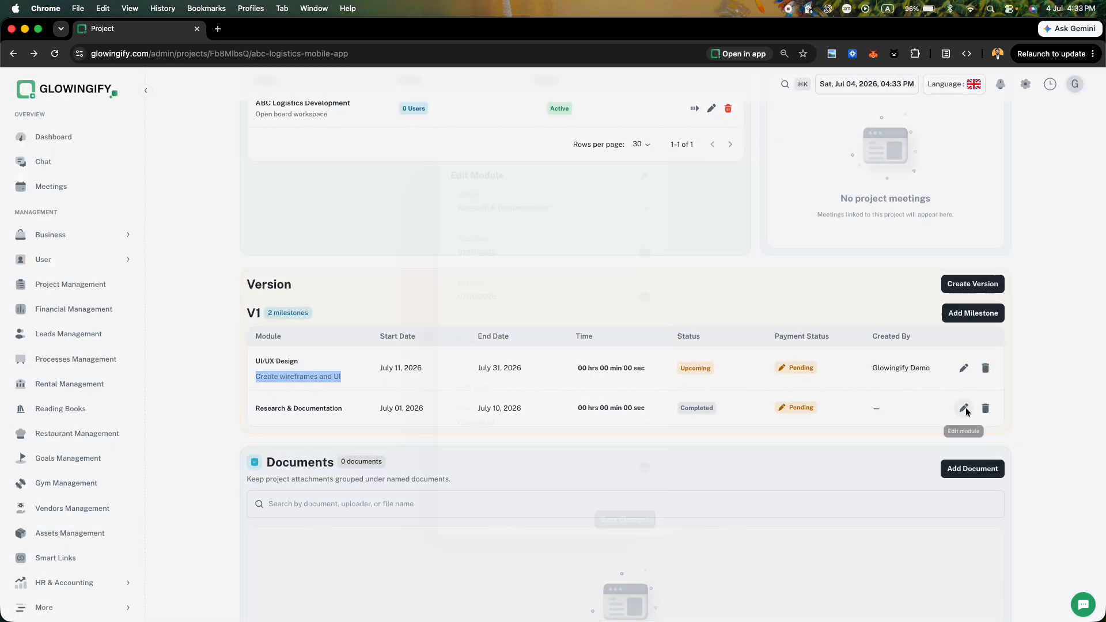
key(super+Tab)
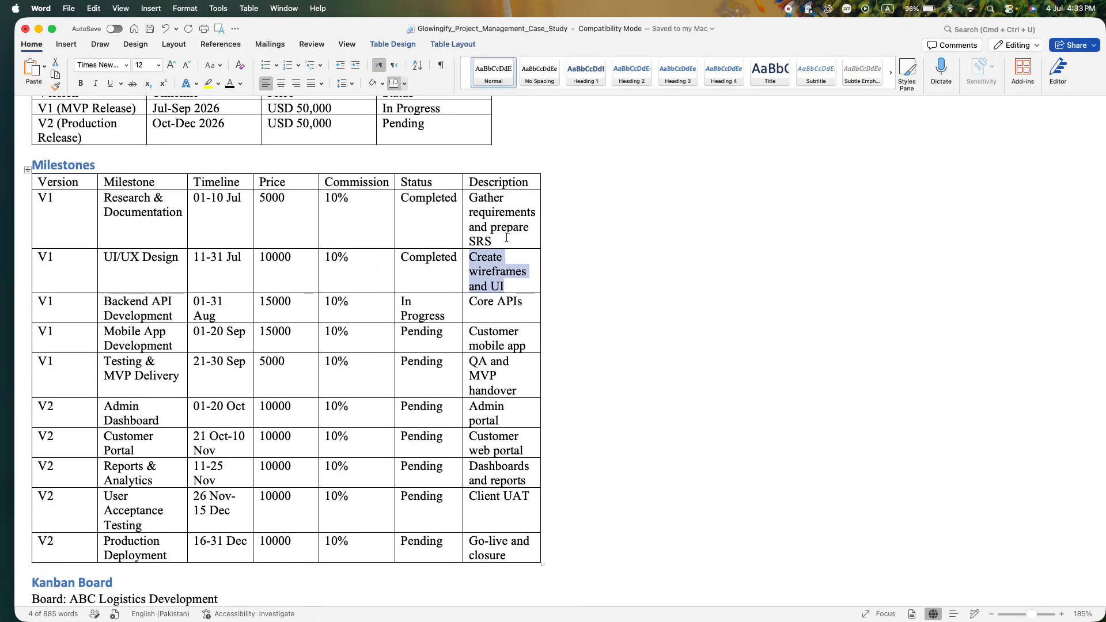
drag(506, 237, 465, 199)
key(super+c)
key(super+Tab)
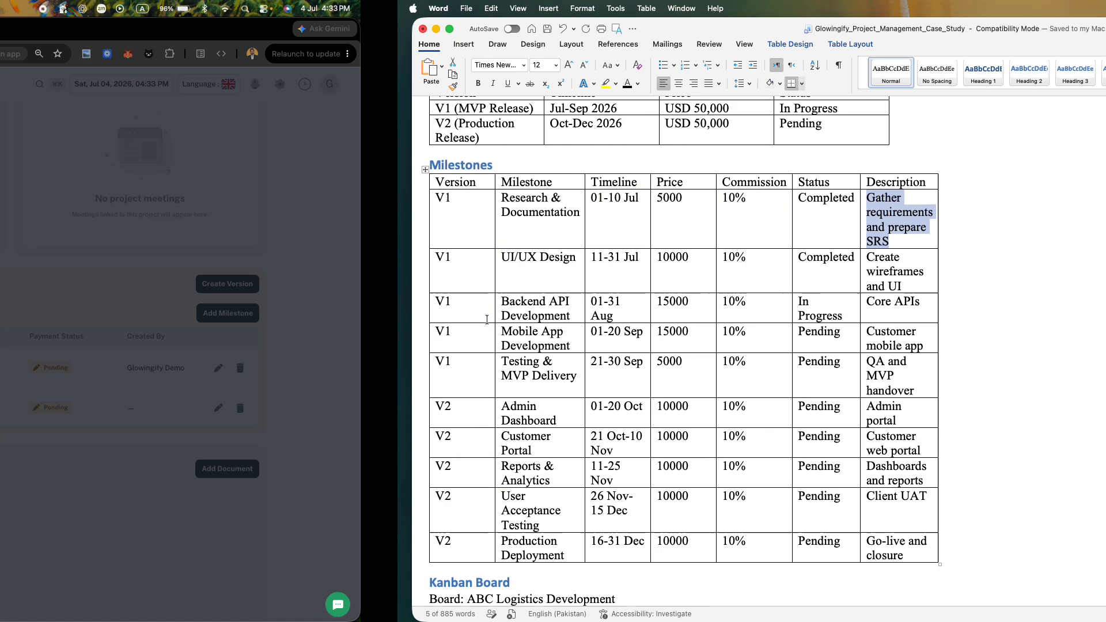
click(486, 337)
key(super+v)
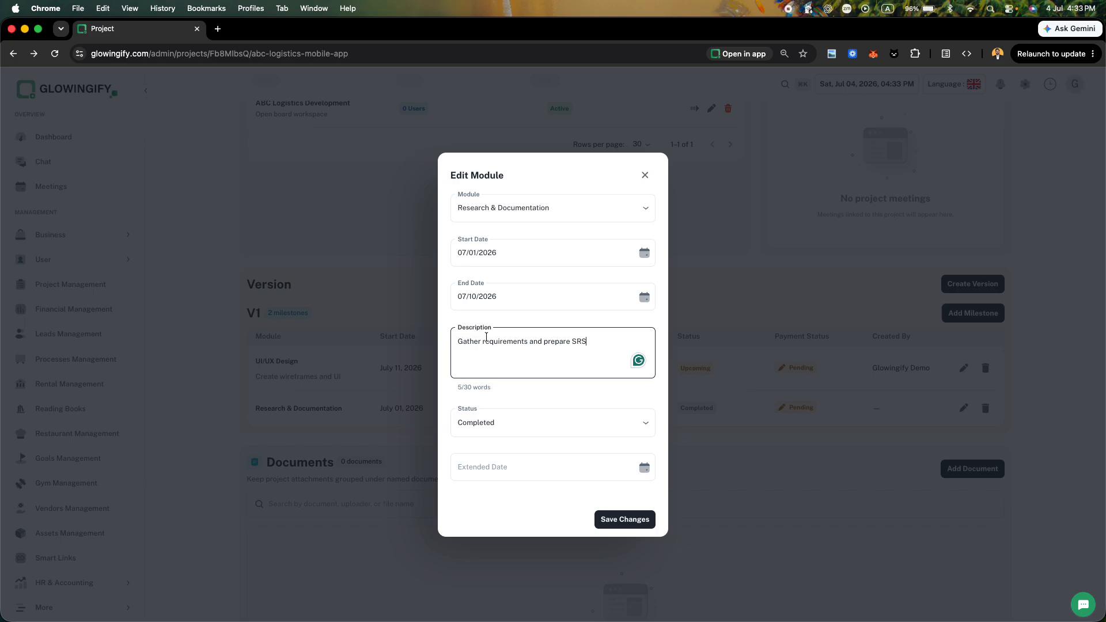
click(633, 520)
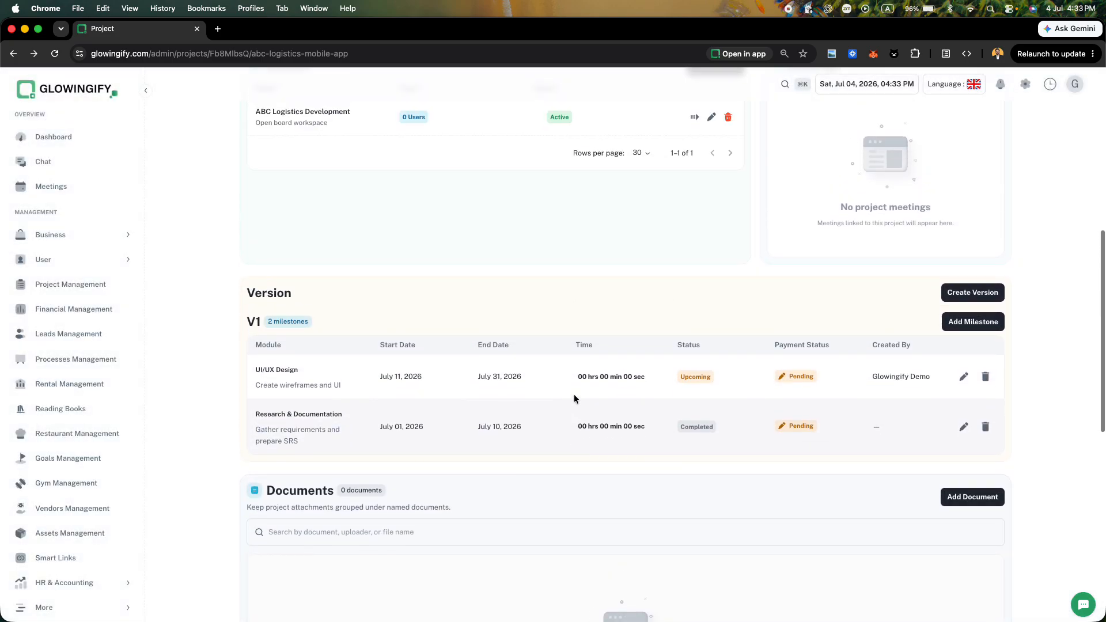
Check the Research & Documentation milestone's price in the Milestones table in Word, and return to Chrome
key(super+Tab)
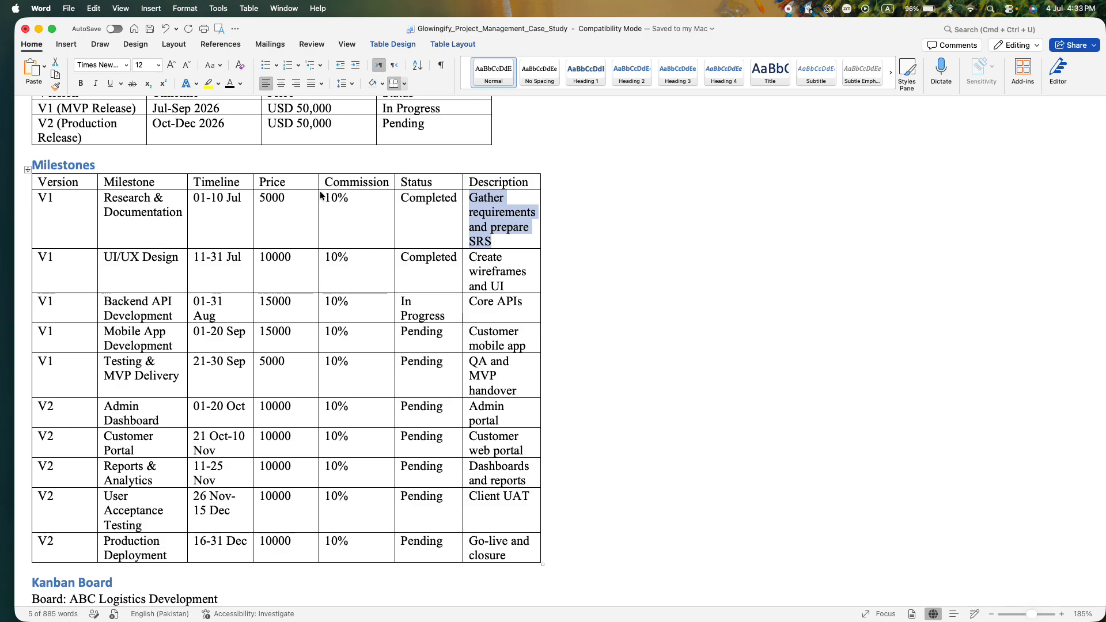
double_click(265, 196)
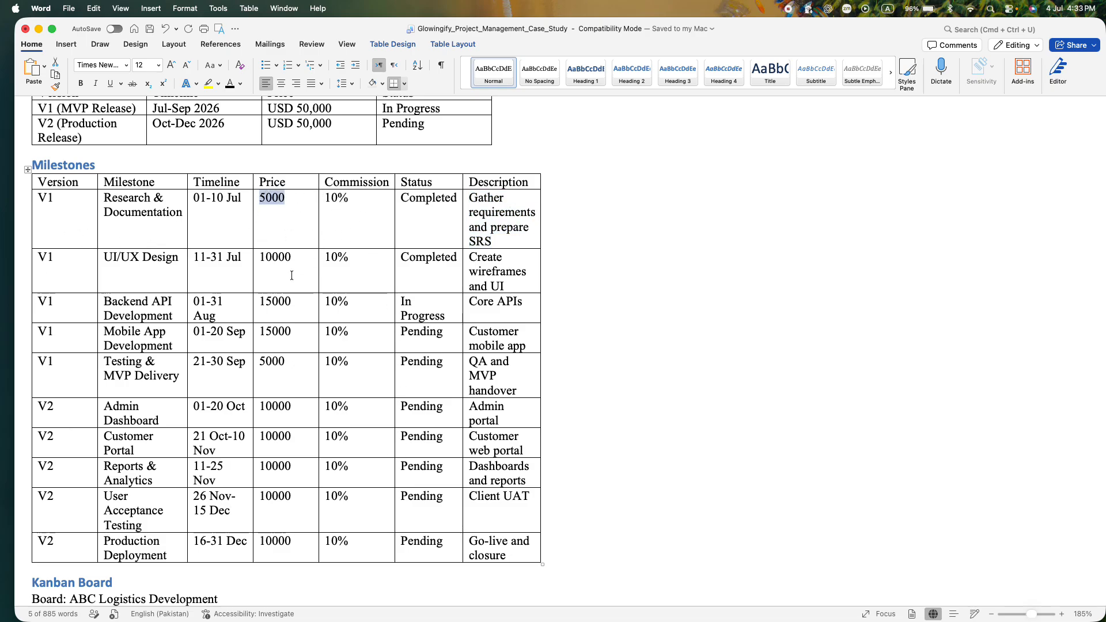
key(super+Tab)
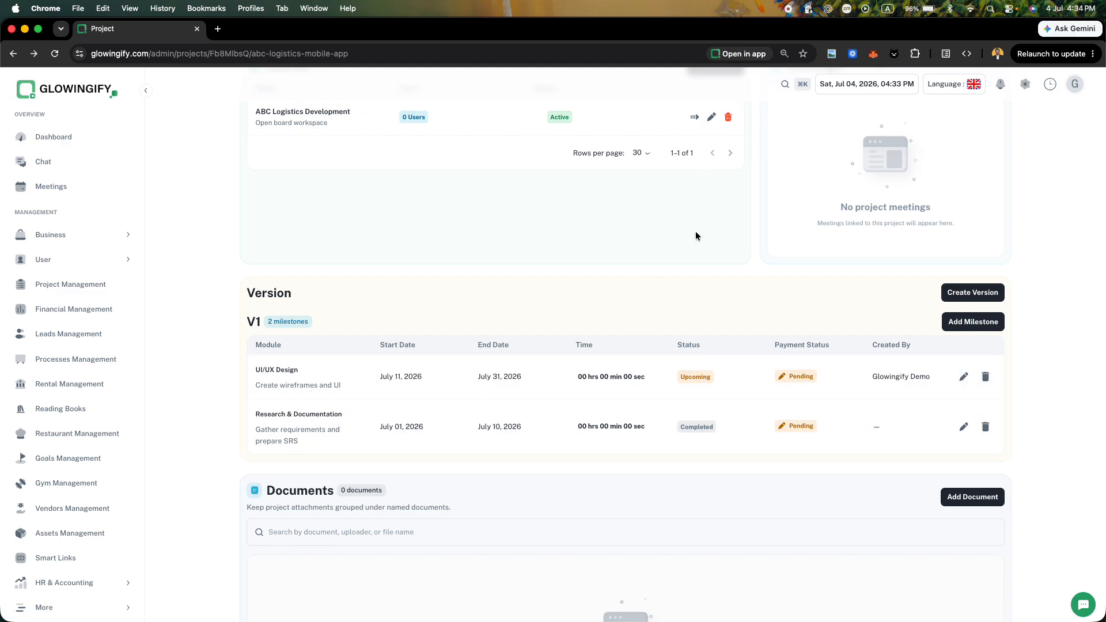
Review the project's price and commission in its edit form, and return to the V1 milestones on the project page
scroll(696, 230, up, 10)
click(992, 139)
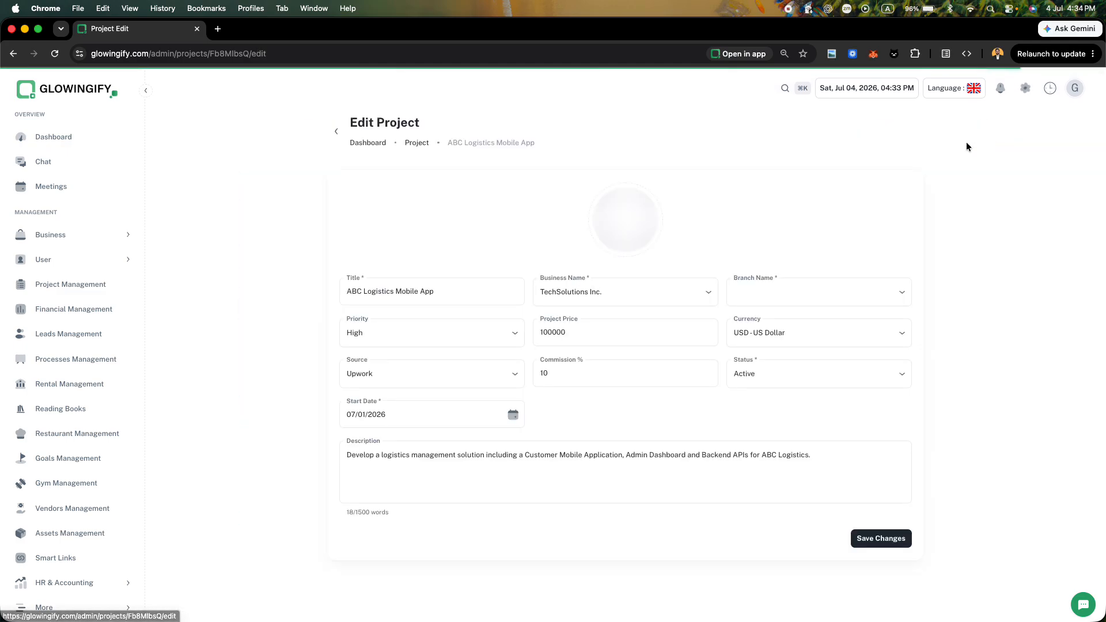
click(413, 144)
click(383, 360)
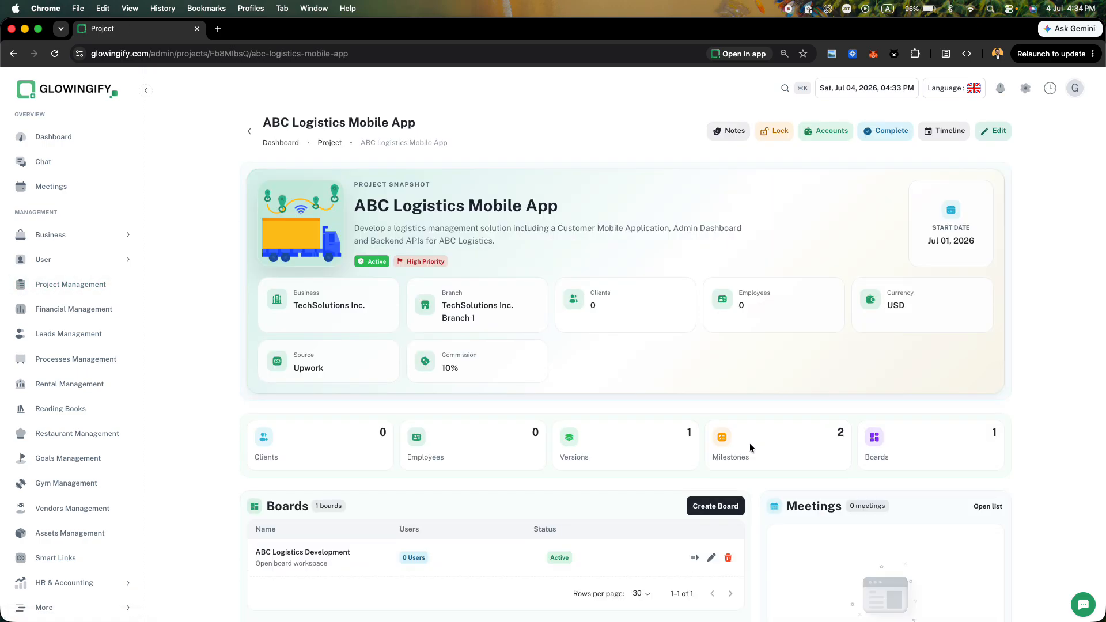
scroll(749, 444, down, 7)
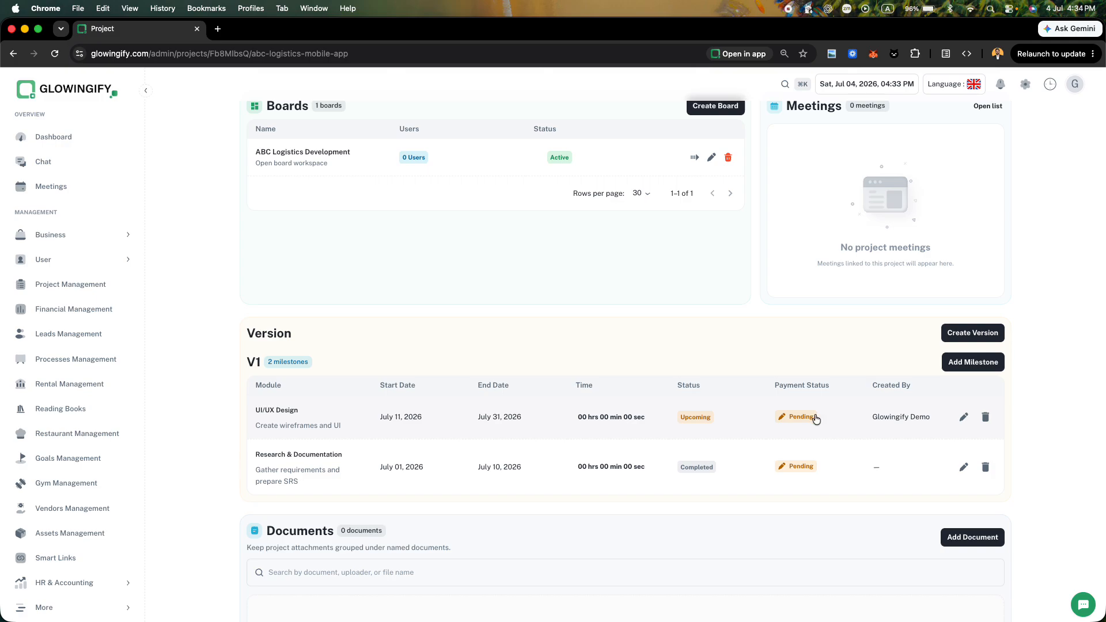
scroll(797, 419, down, 1)
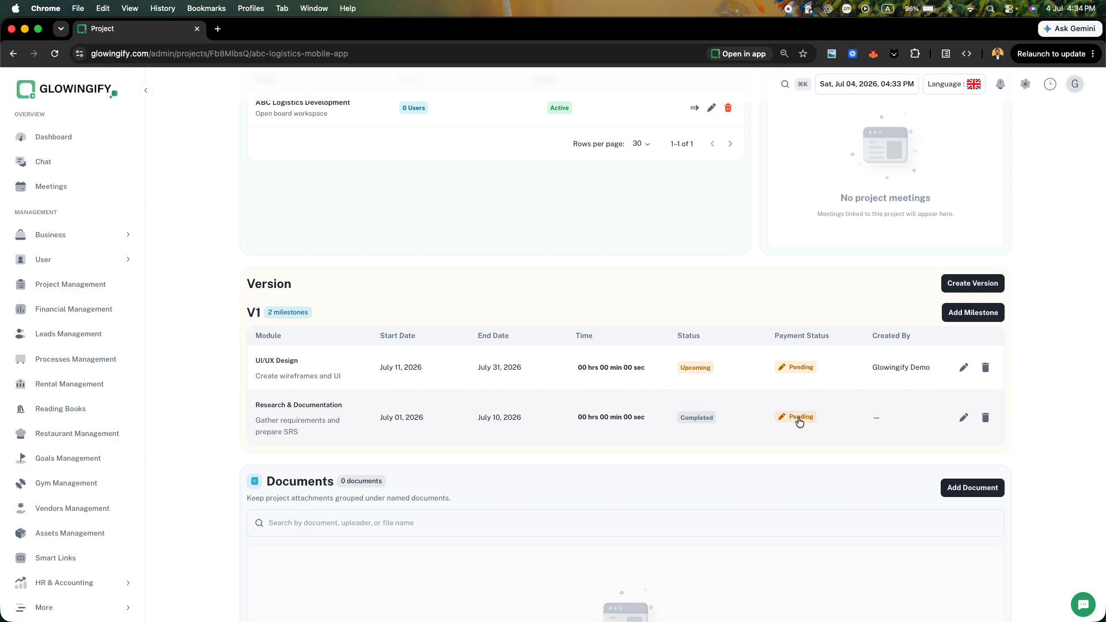
click(799, 418)
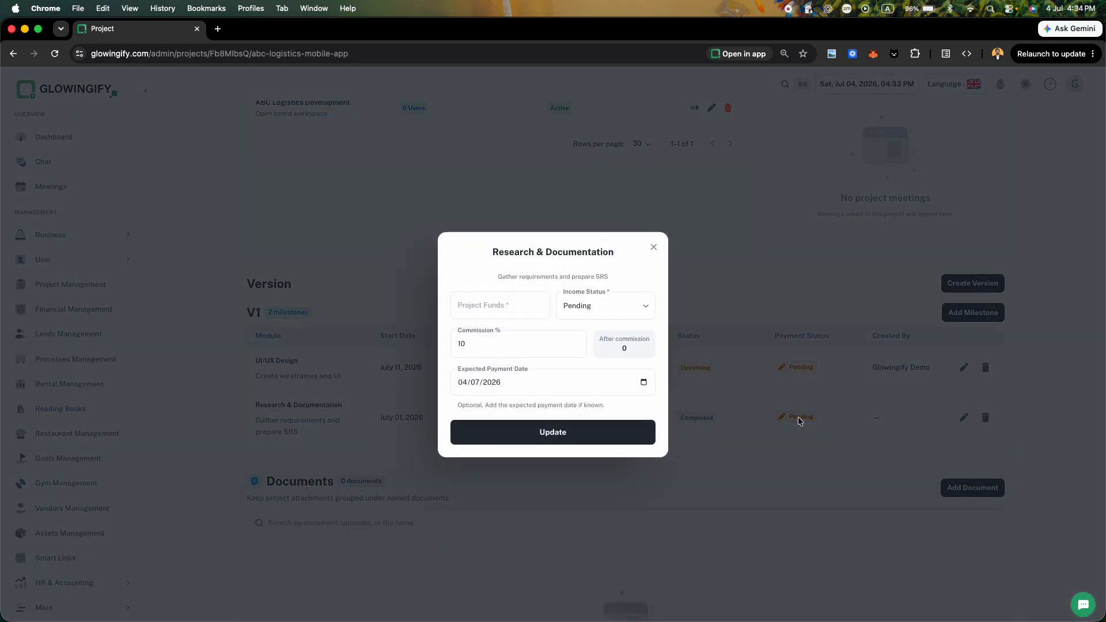
click(501, 306)
text(5000)
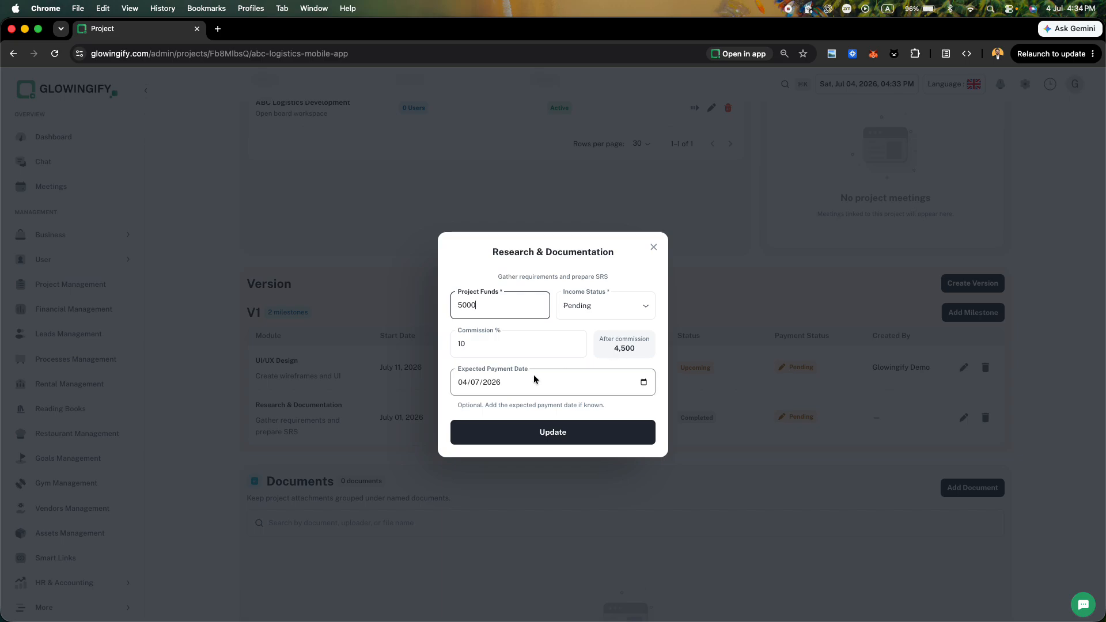
click(644, 383)
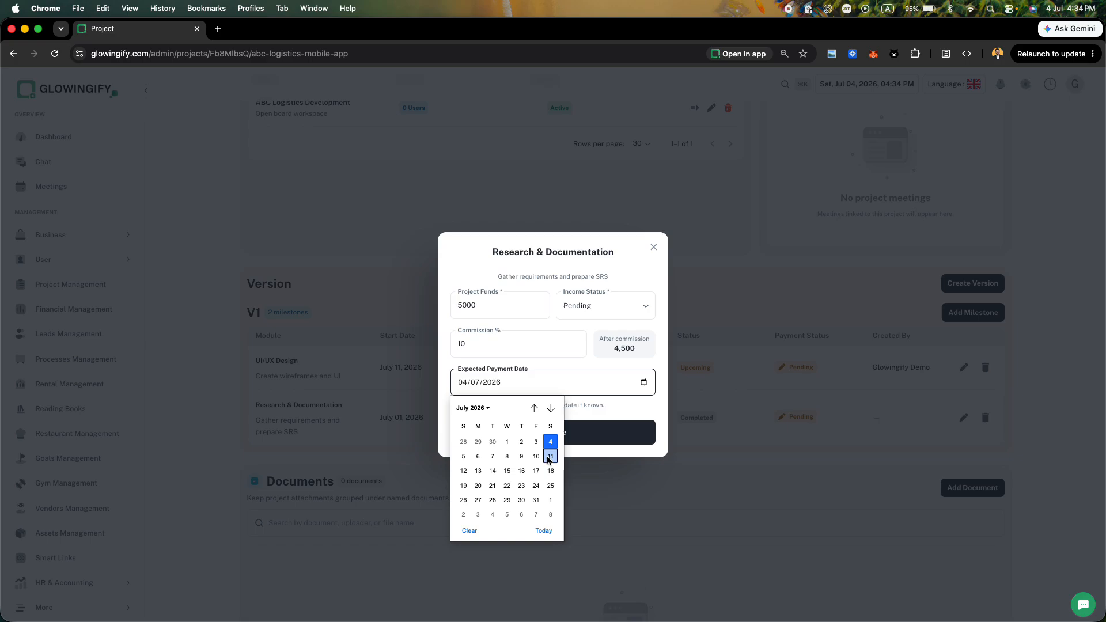
click(627, 247)
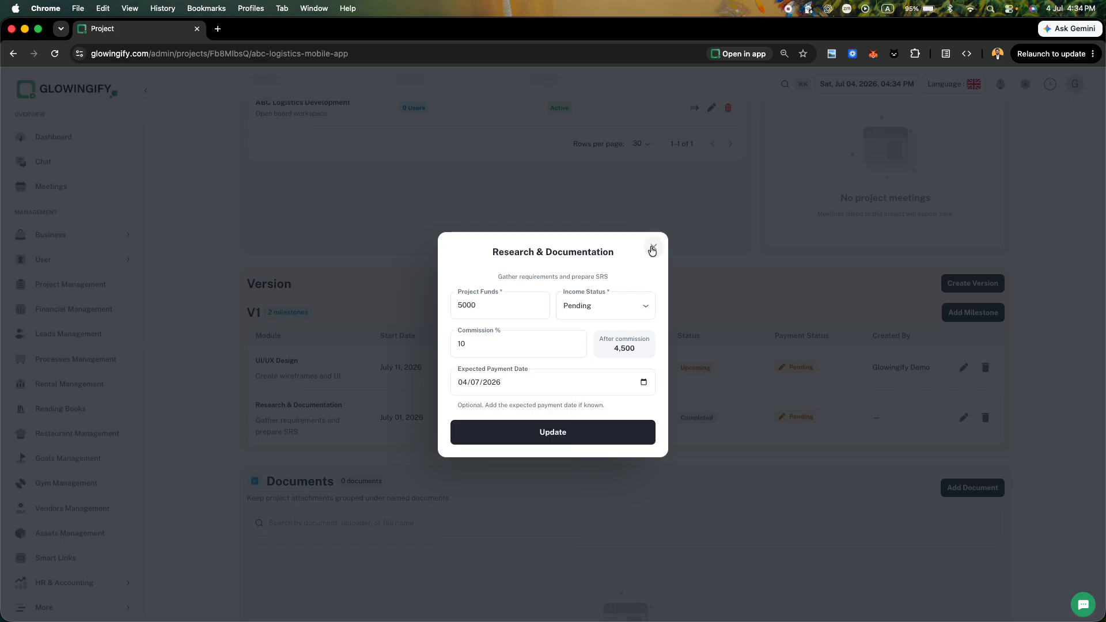
click(653, 247)
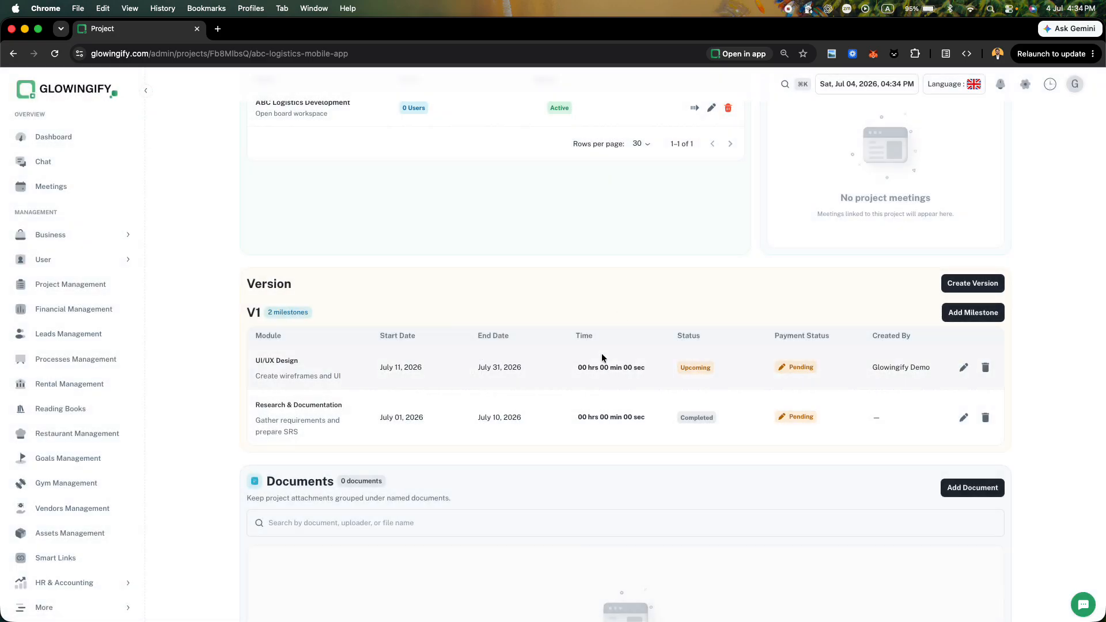
Check the Research & Documentation milestone's end date and its edit form, leaving the form without saving
triple_click(487, 417)
click(961, 415)
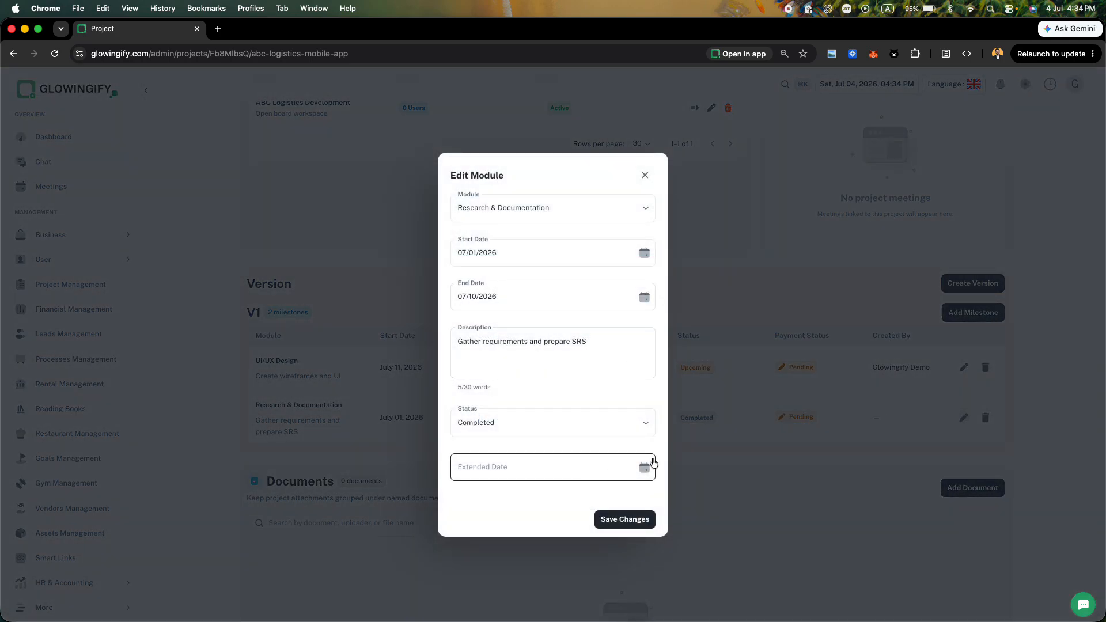
click(794, 384)
Open the Research & Documentation payment details, and set the project funds to 5000 and the expected payment date to 10/07/2026
click(798, 417)
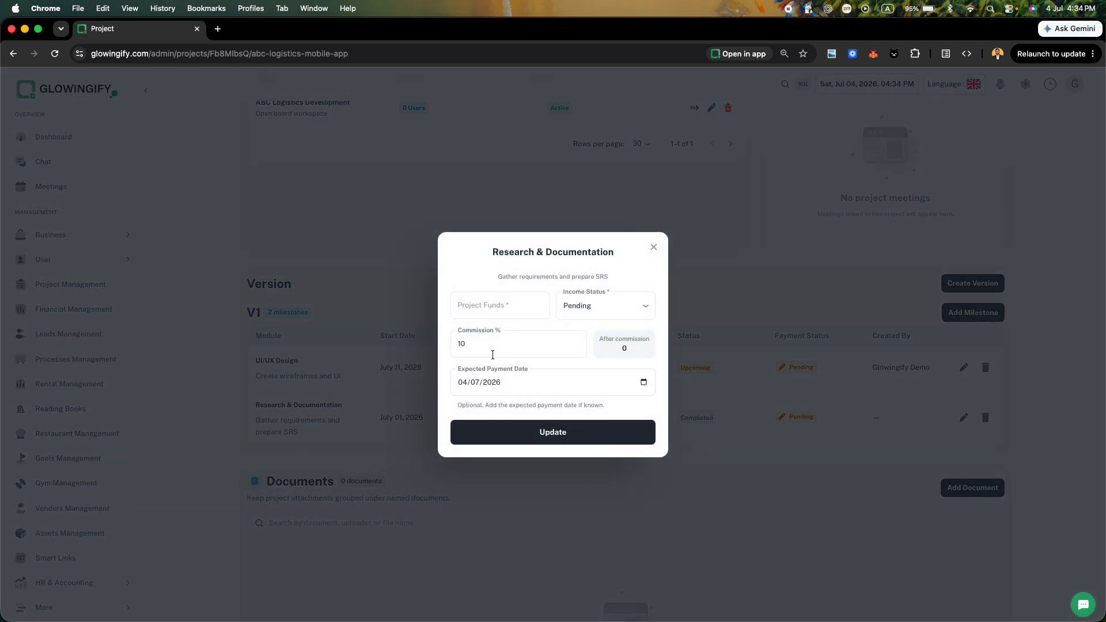
click(476, 308)
text(5000)
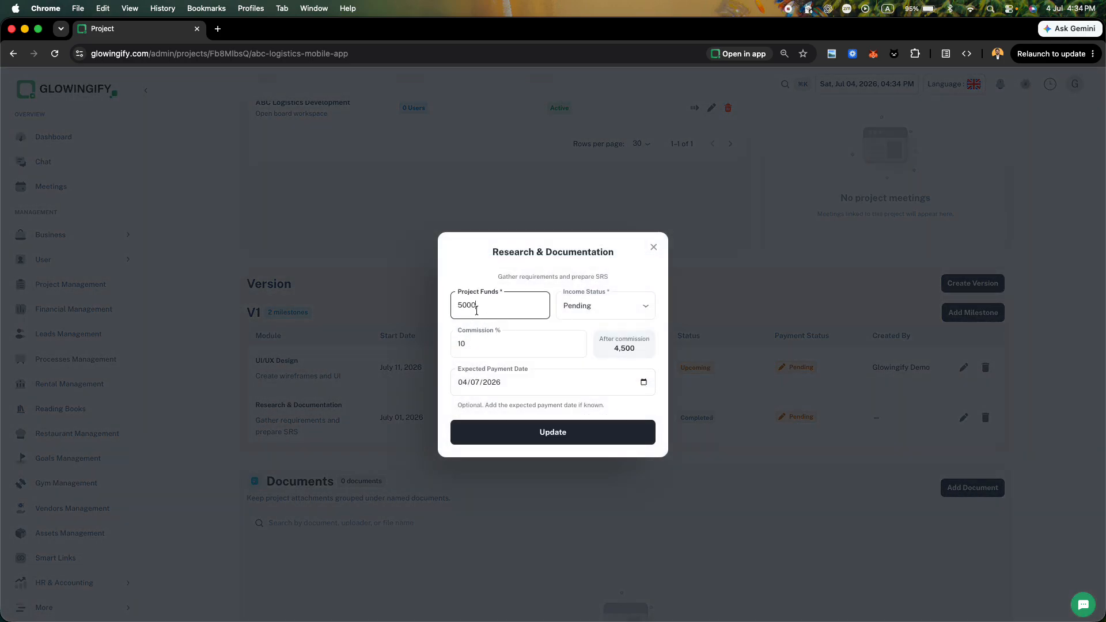
click(644, 382)
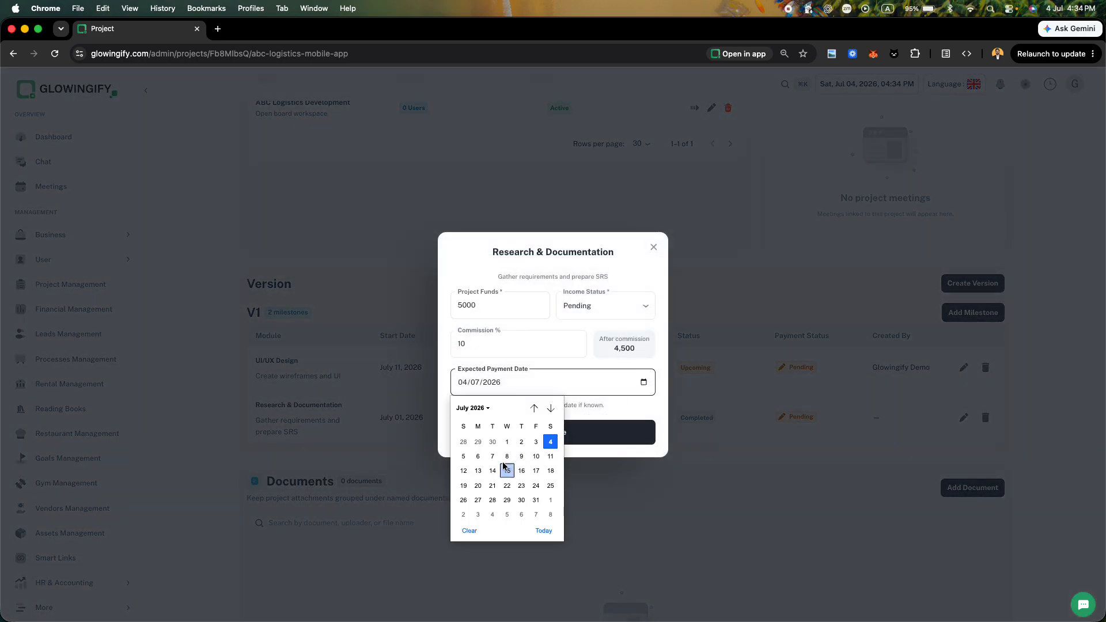
click(536, 457)
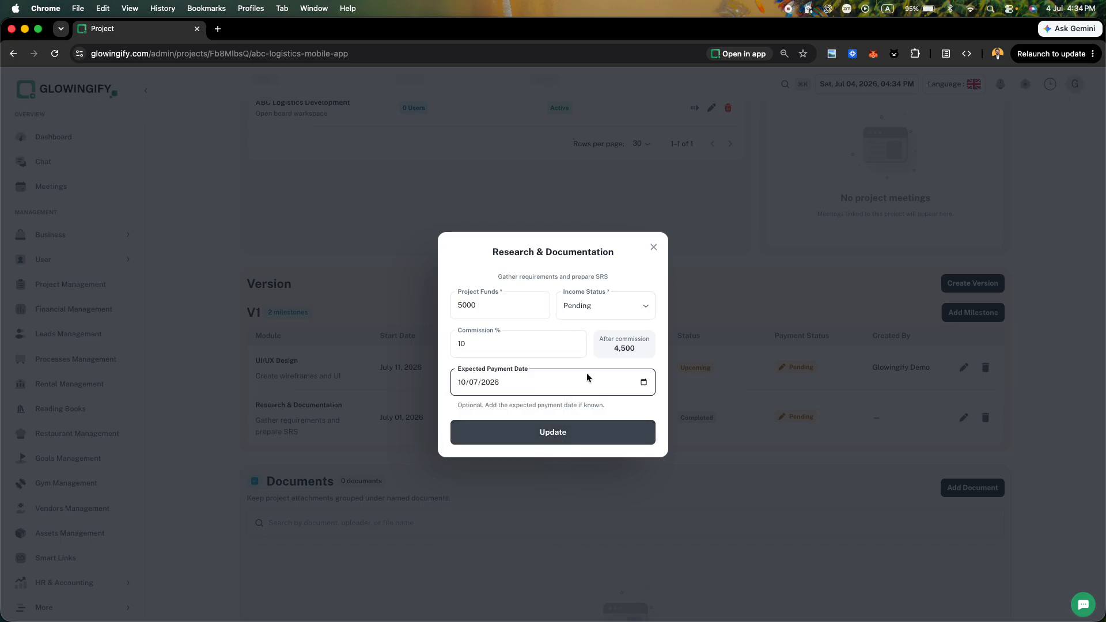
Set the milestone's income status to Paid, turn off the project manager email notification and save the payment update
click(580, 307)
click(581, 357)
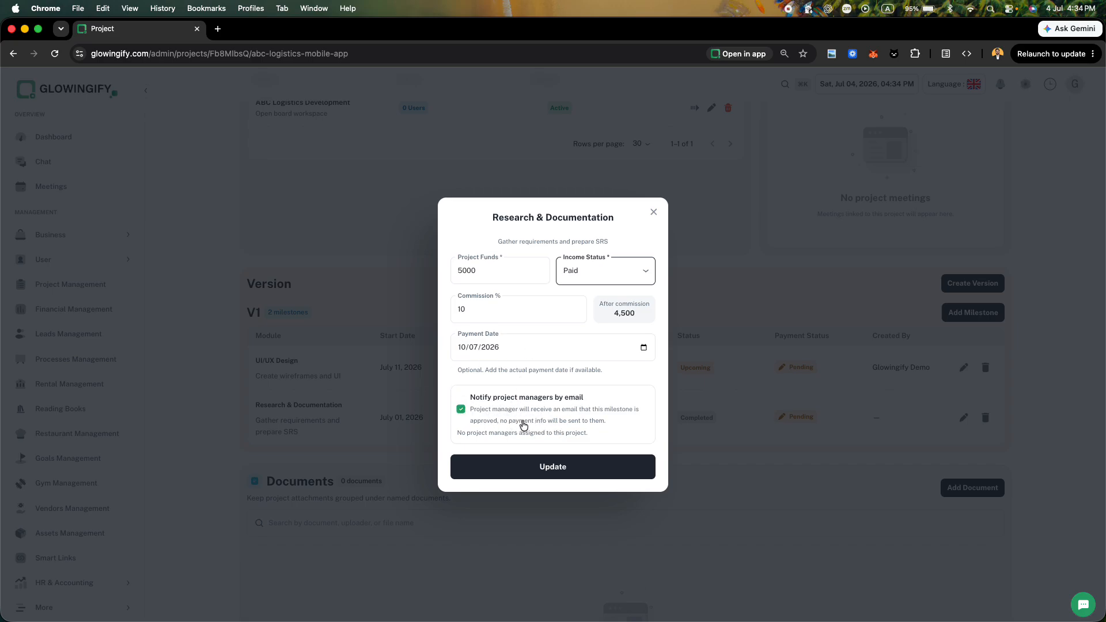
click(461, 410)
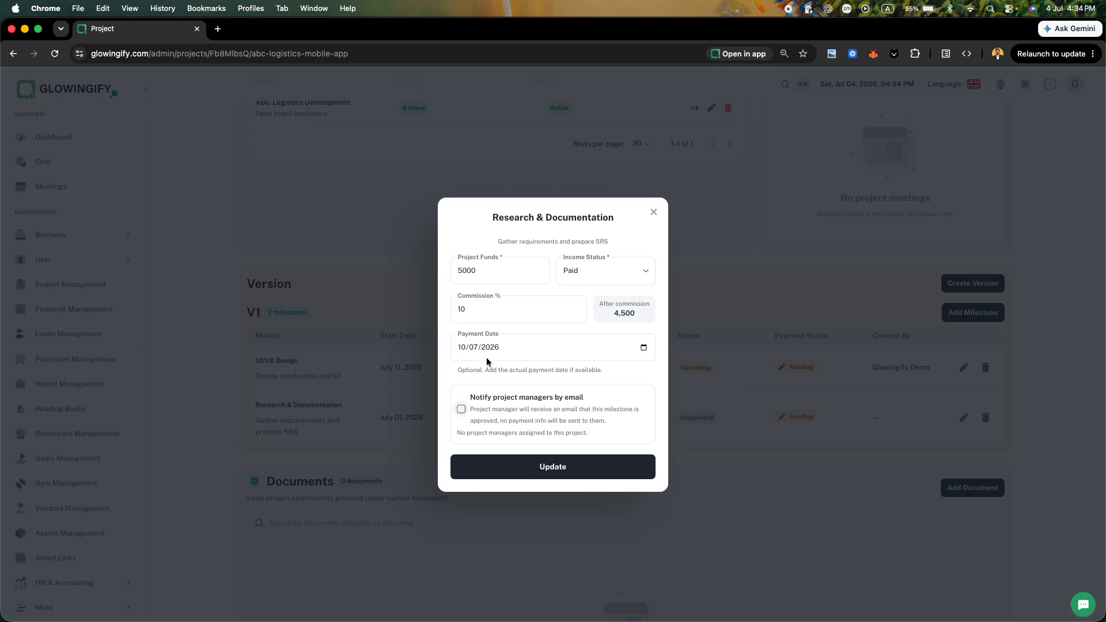
click(558, 468)
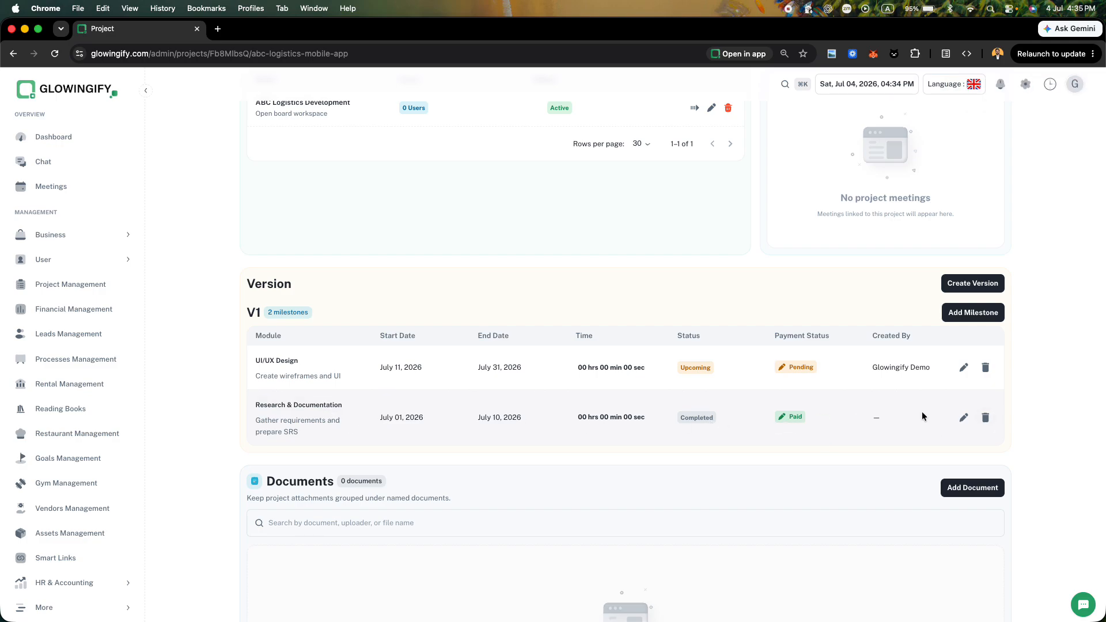
Switch to Word and copy the UI/UX Design milestone's price, 10000, from the Milestones table
key(ctrl+Right)
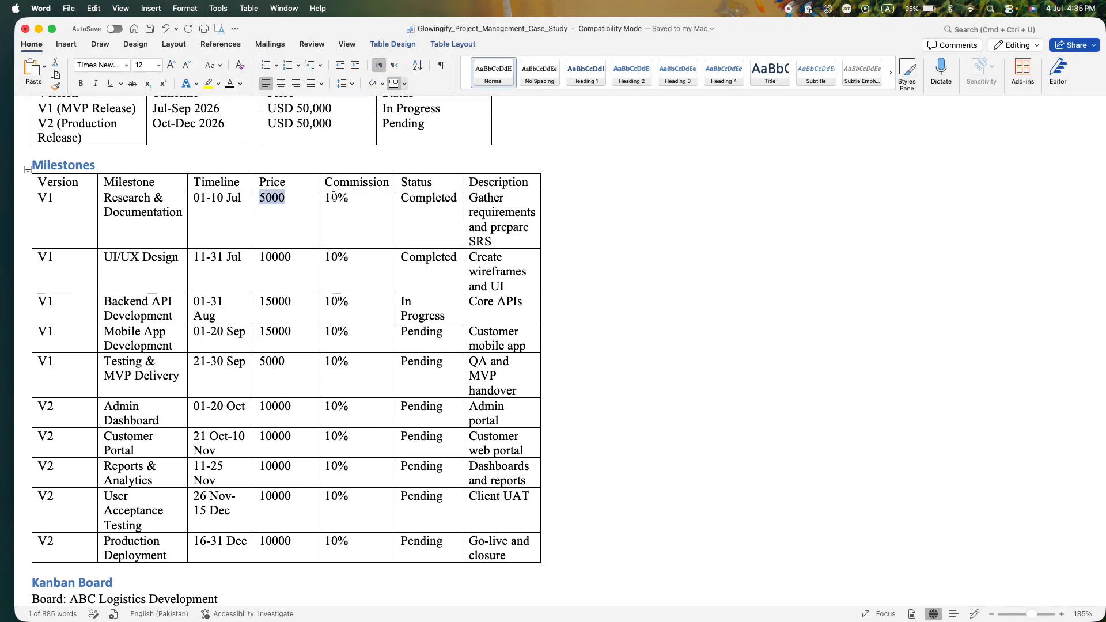
click(149, 258)
double_click(273, 256)
key(super+c)
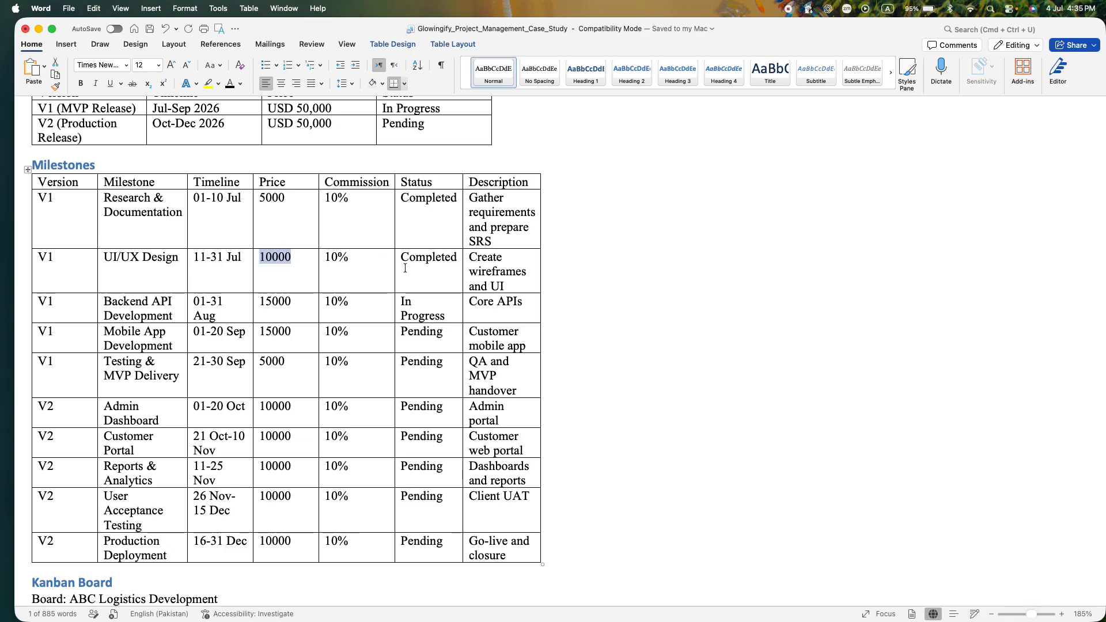
In Chrome, set the UI/UX Design milestone's income status to Paid and its project funds to the copied 10000
key(ctrl+Left)
click(796, 366)
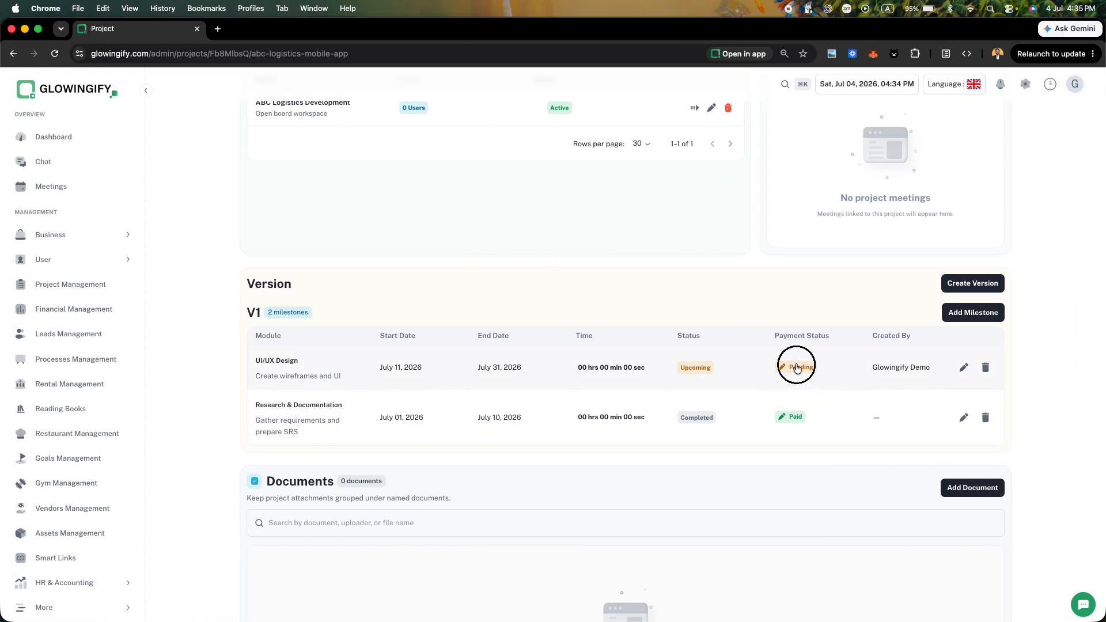
click(591, 317)
click(576, 349)
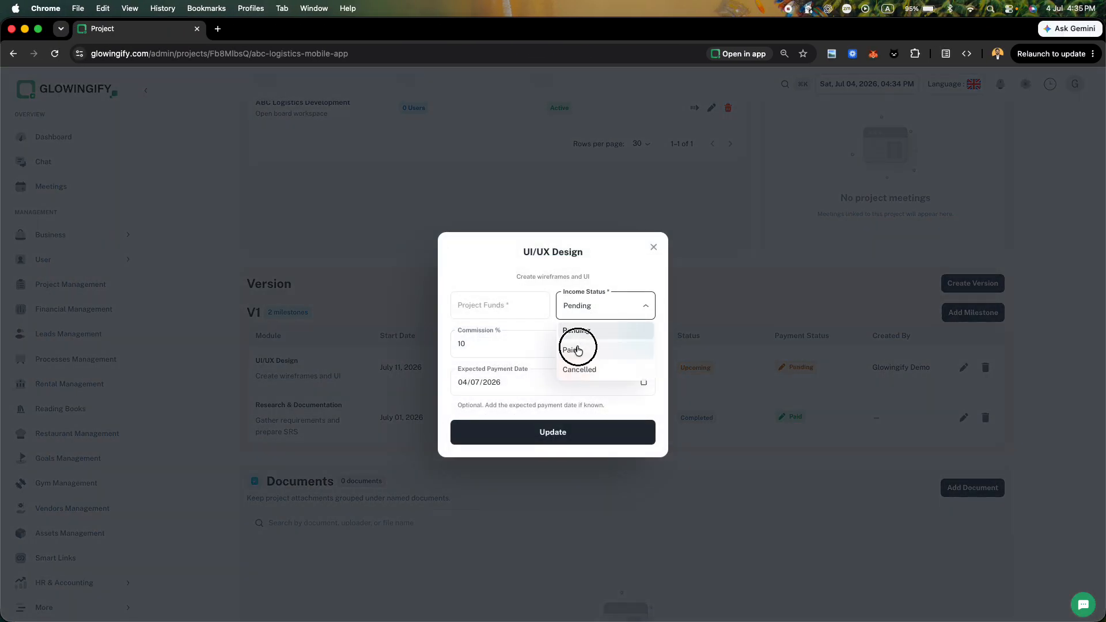
click(494, 272)
key(super+v)
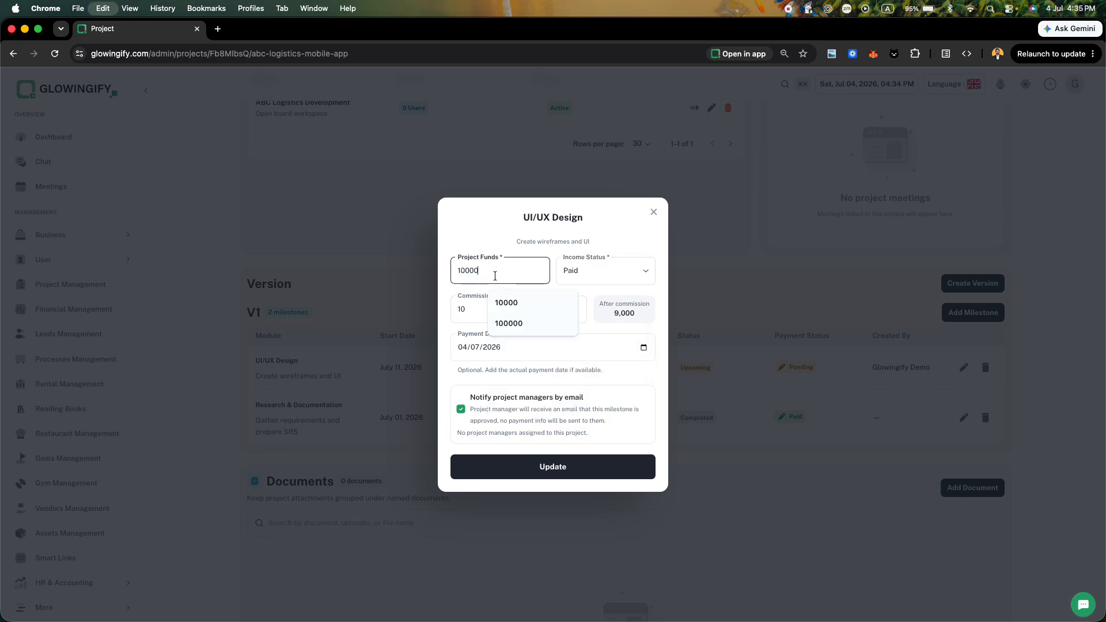
Set the UI/UX Design payment date to 31/07/2026, turn off the project manager email notification and save the update
click(643, 347)
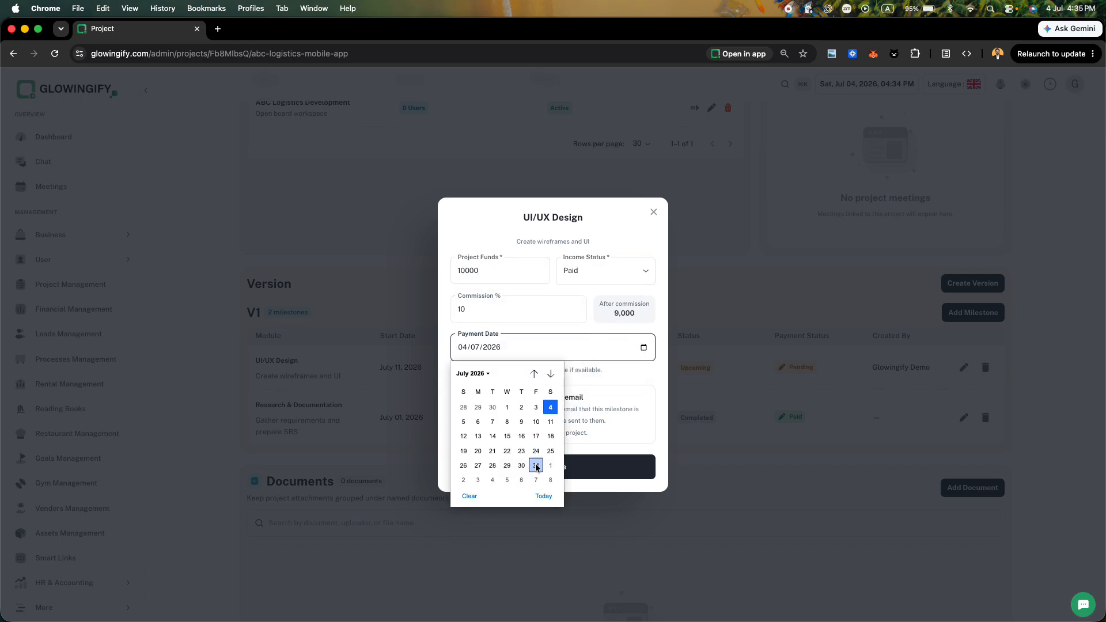
click(535, 466)
click(477, 410)
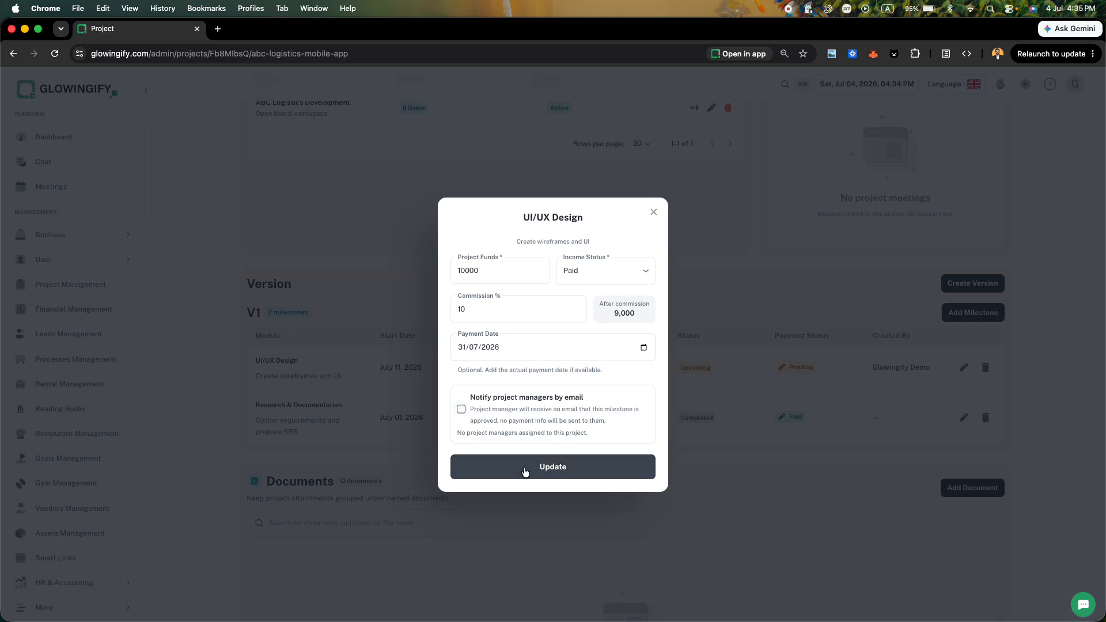
click(576, 463)
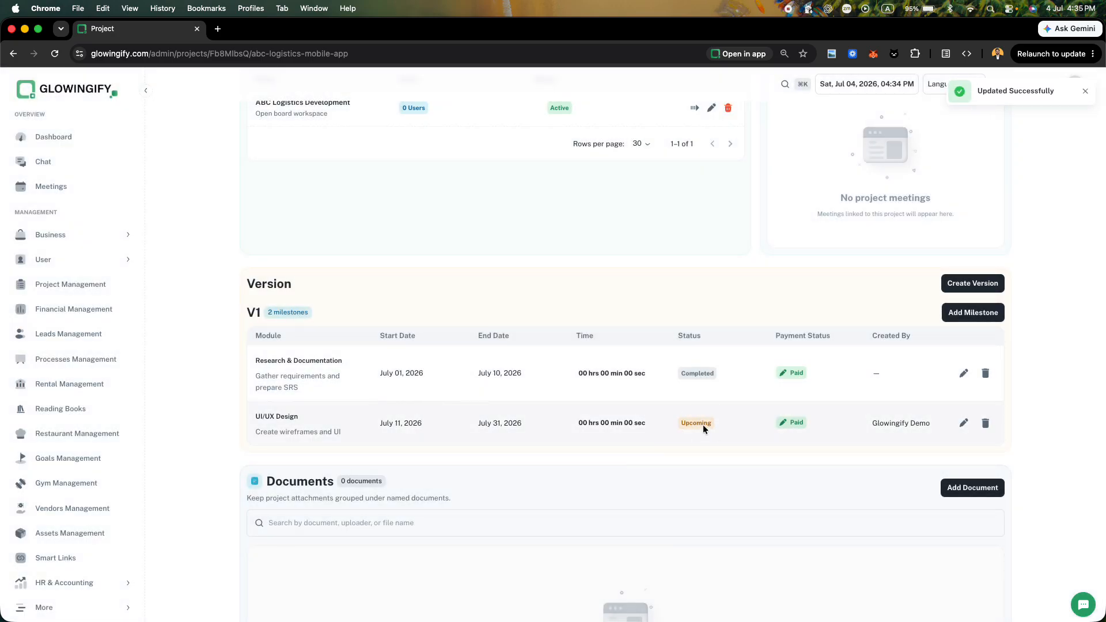
Set the UI/UX Design milestone's status to Completed and save the changes
click(963, 422)
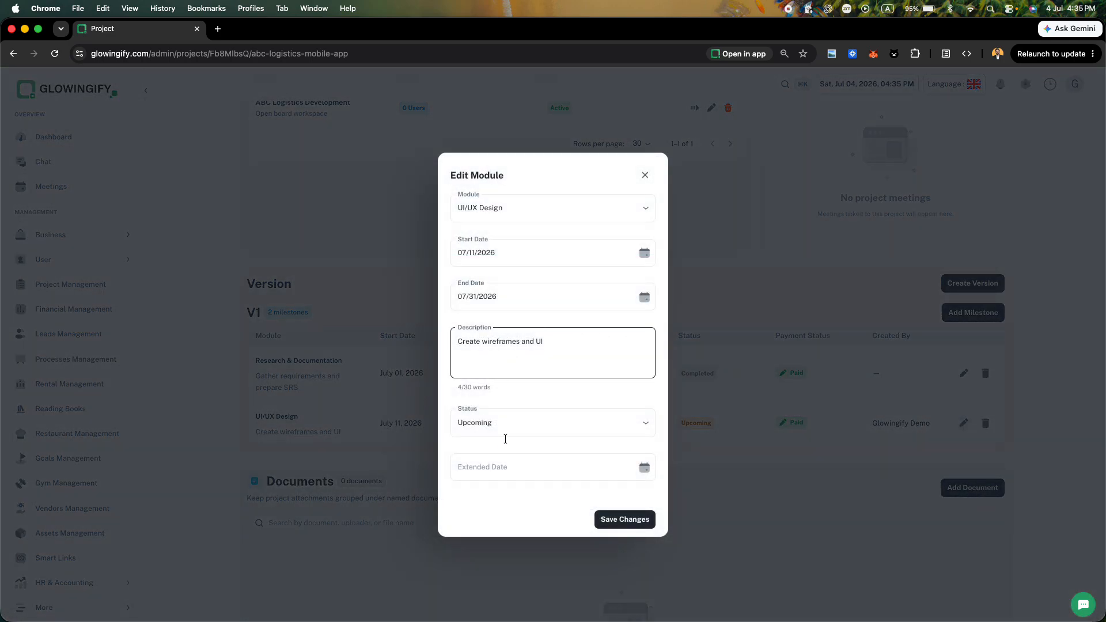
click(506, 426)
click(487, 462)
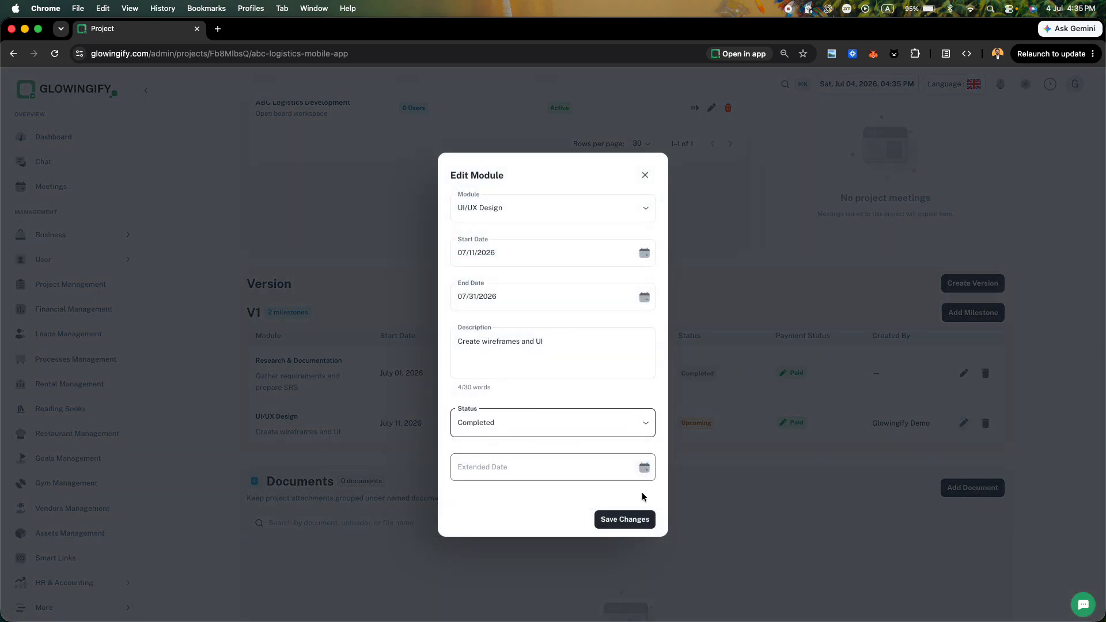
click(625, 519)
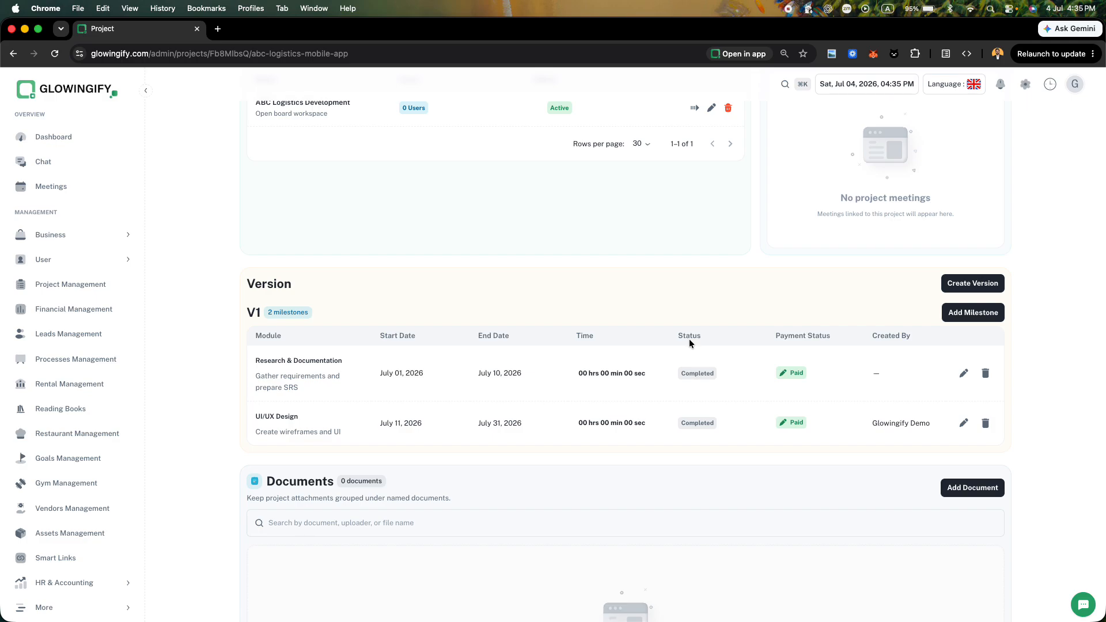
Switch to Word and copy the milestone name Backend API Development from the Milestones table
key(super+Tab)
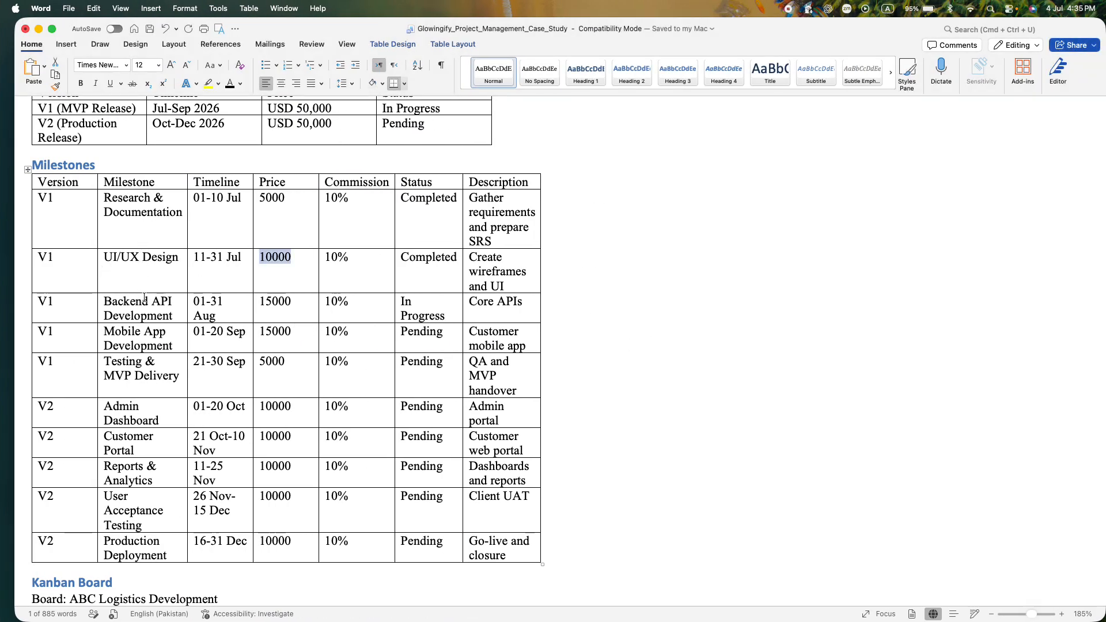
drag(174, 313, 104, 300)
key(super+c)
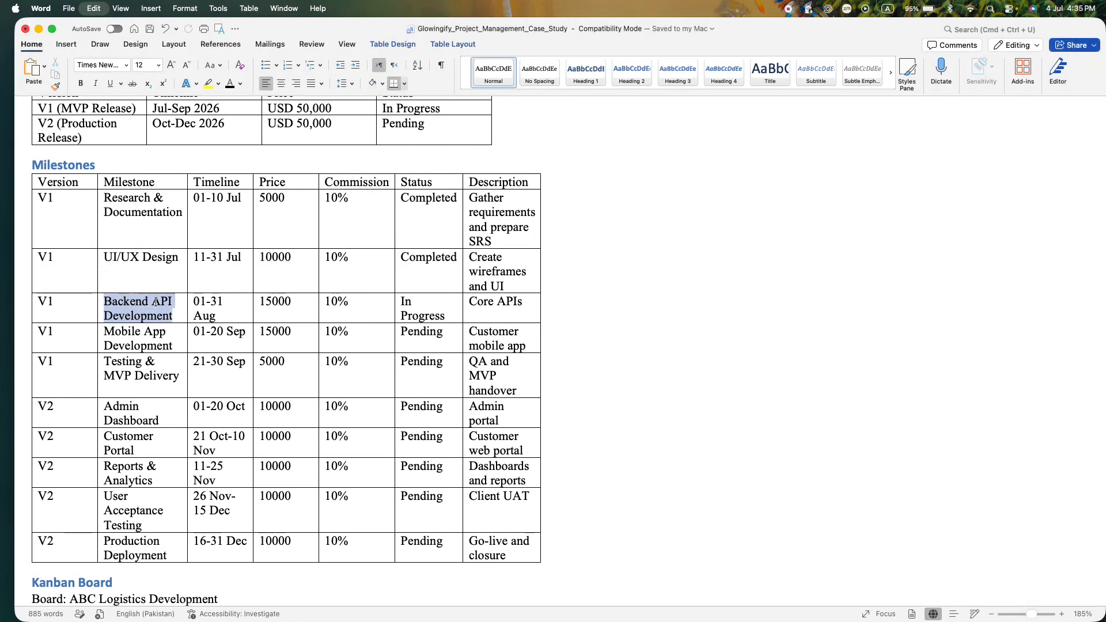
In Chrome, start a new V1 milestone and choose Backend API Development as its module
key(super+Tab)
click(973, 312)
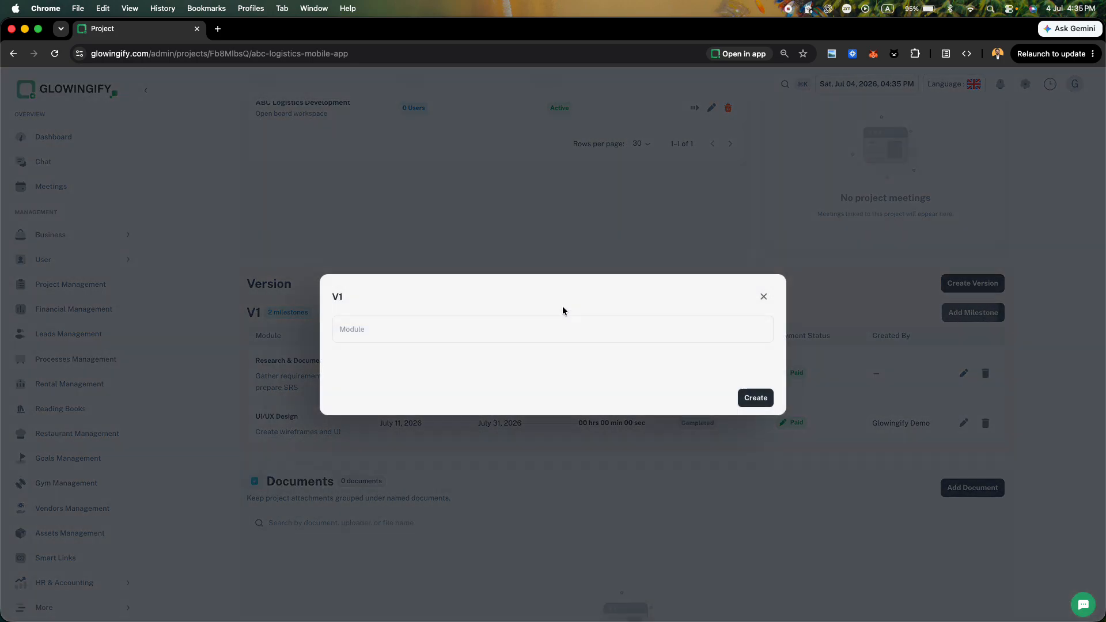
click(351, 329)
click(352, 328)
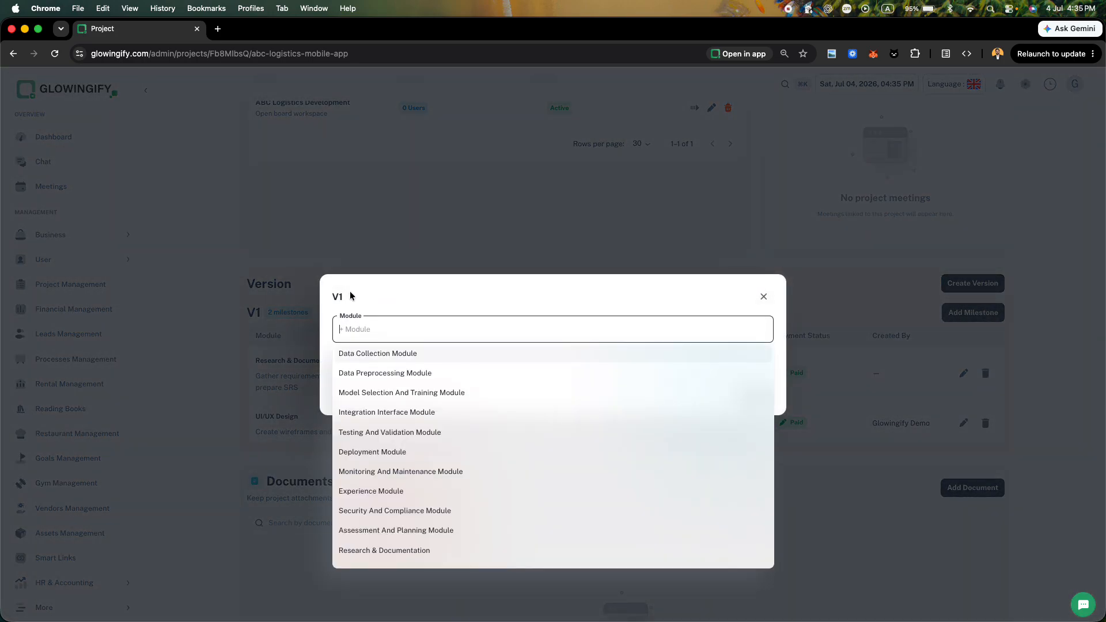
click(358, 308)
click(375, 318)
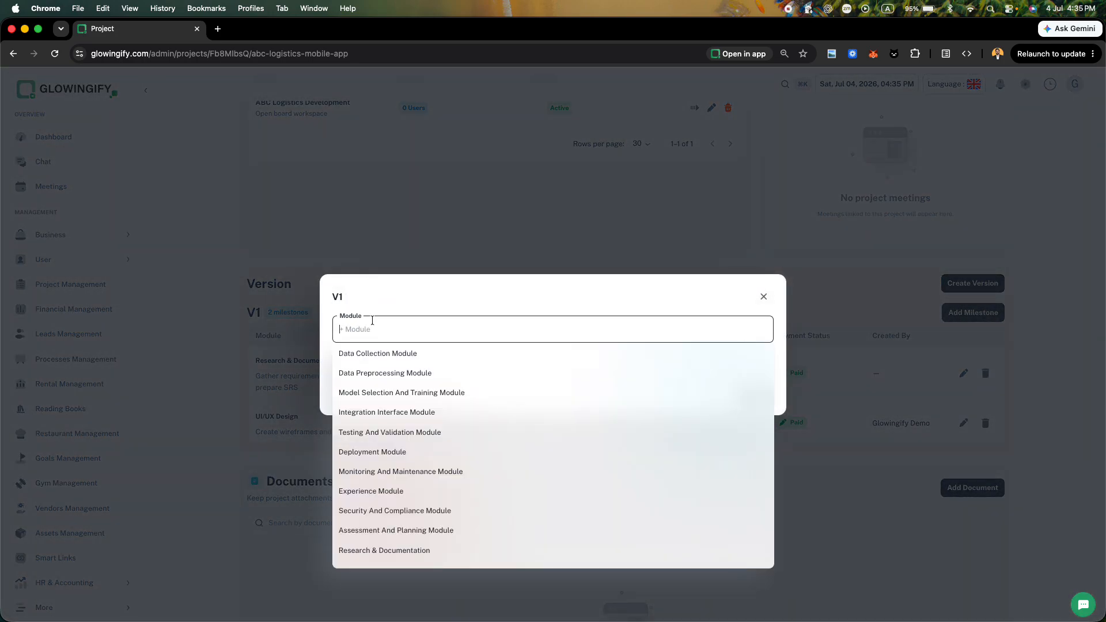
key(ctrl+Right)
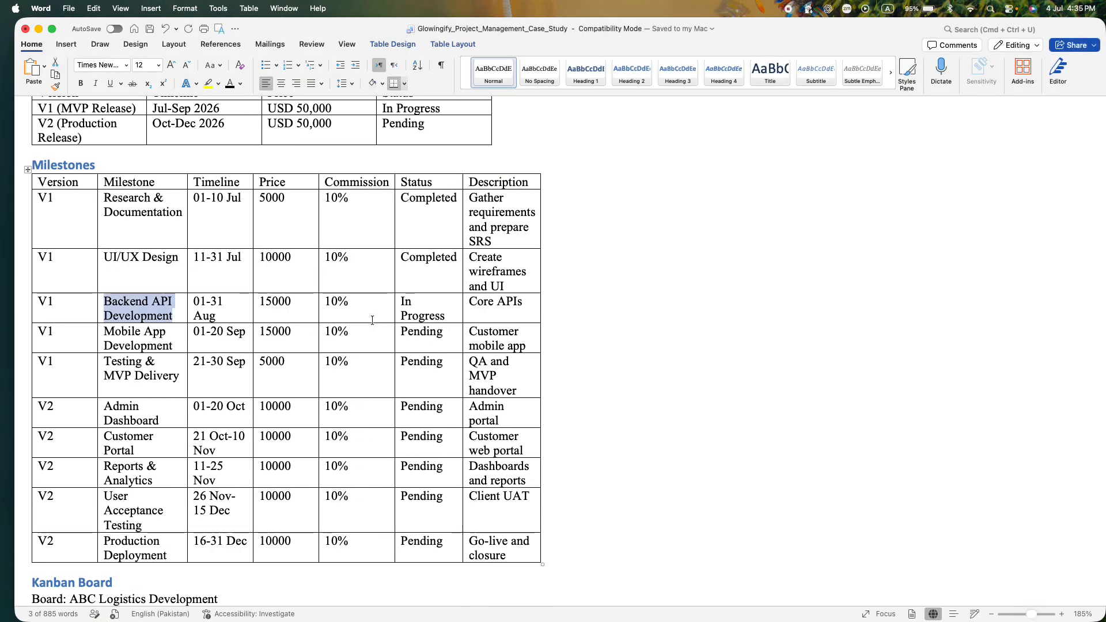
key(ctrl+Left)
click(437, 326)
text(ba)
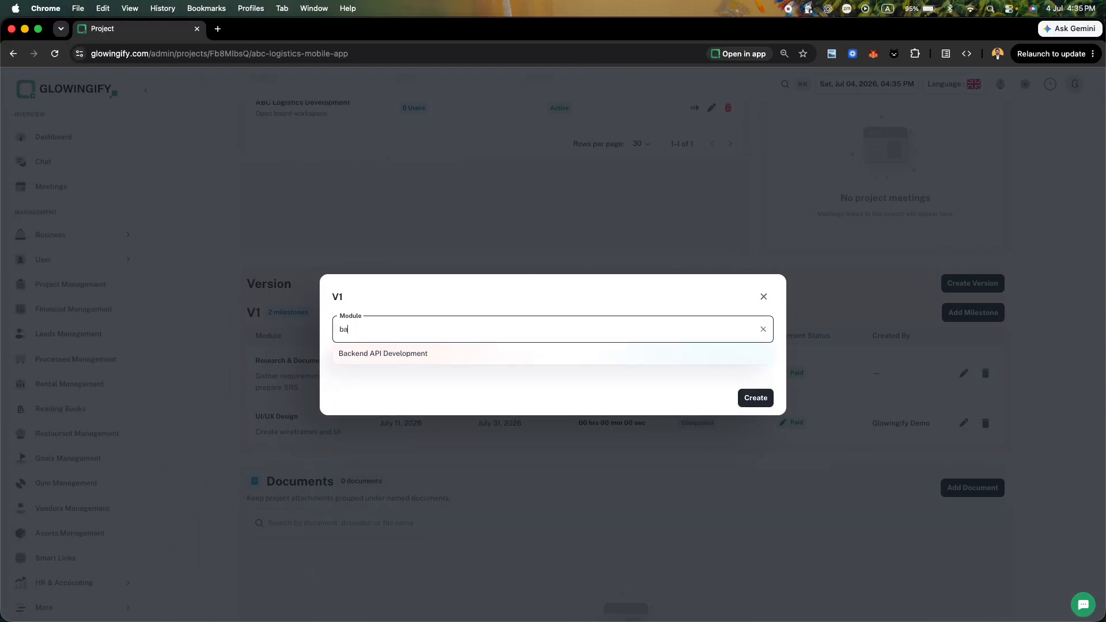
click(379, 355)
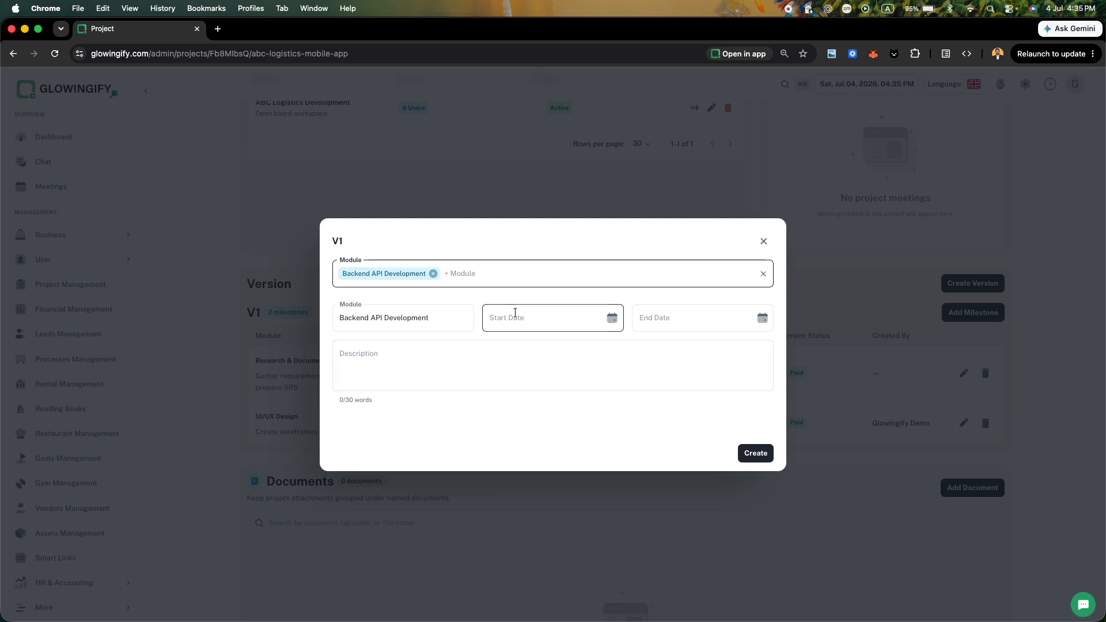
Check the timeline in the Word table and set the Backend API Development start date to 08/01/2026 and end date to 08/31/2026
click(520, 359)
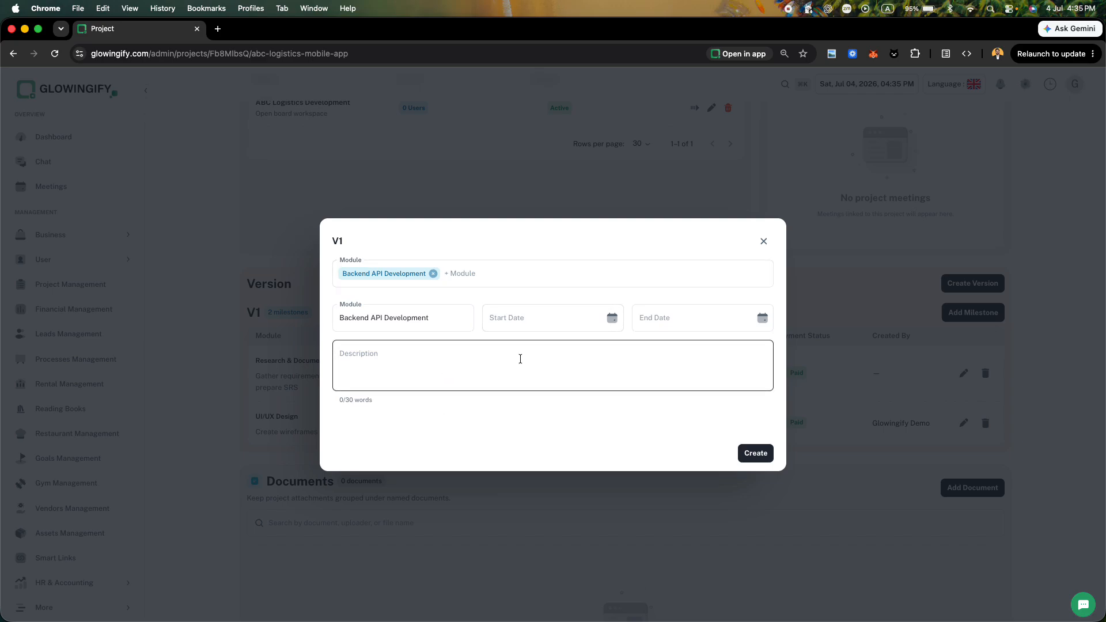
key(ctrl+Right)
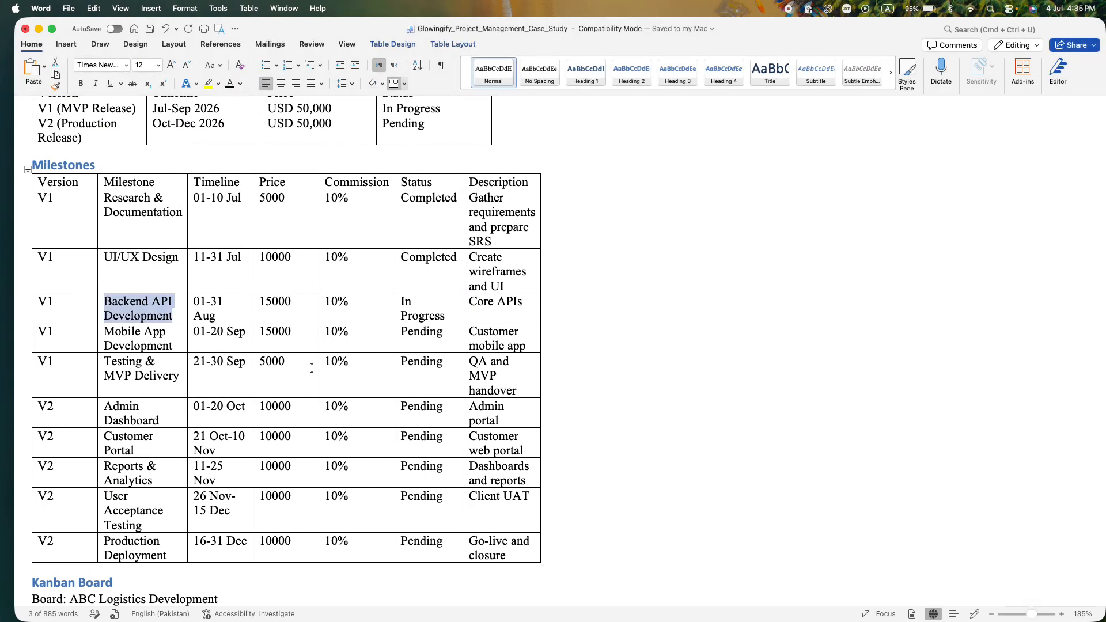
key(ctrl+Left)
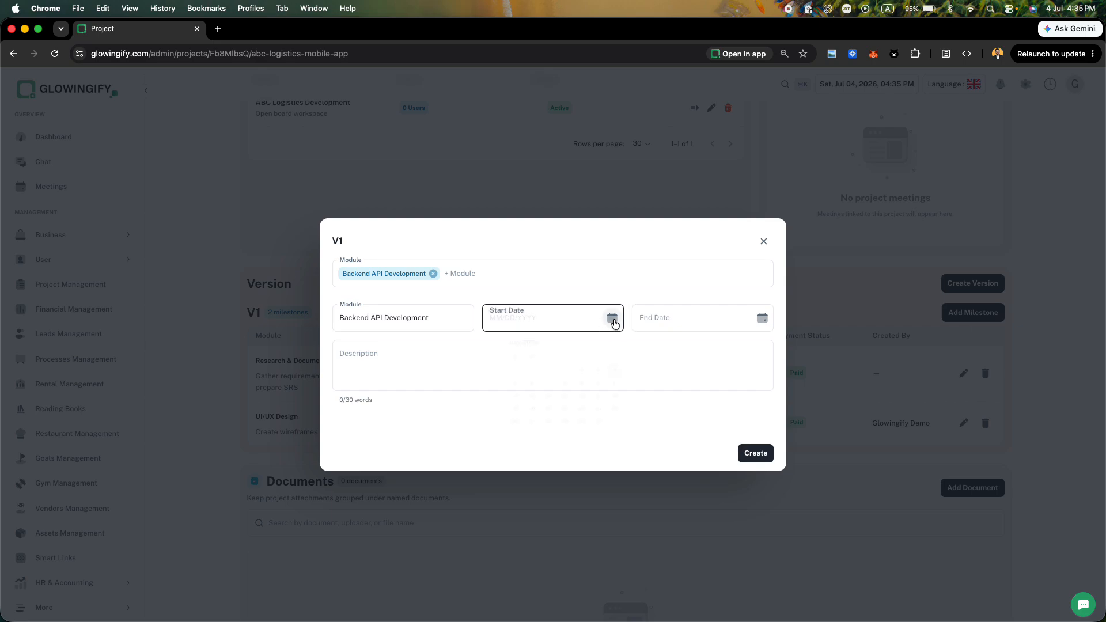
click(631, 347)
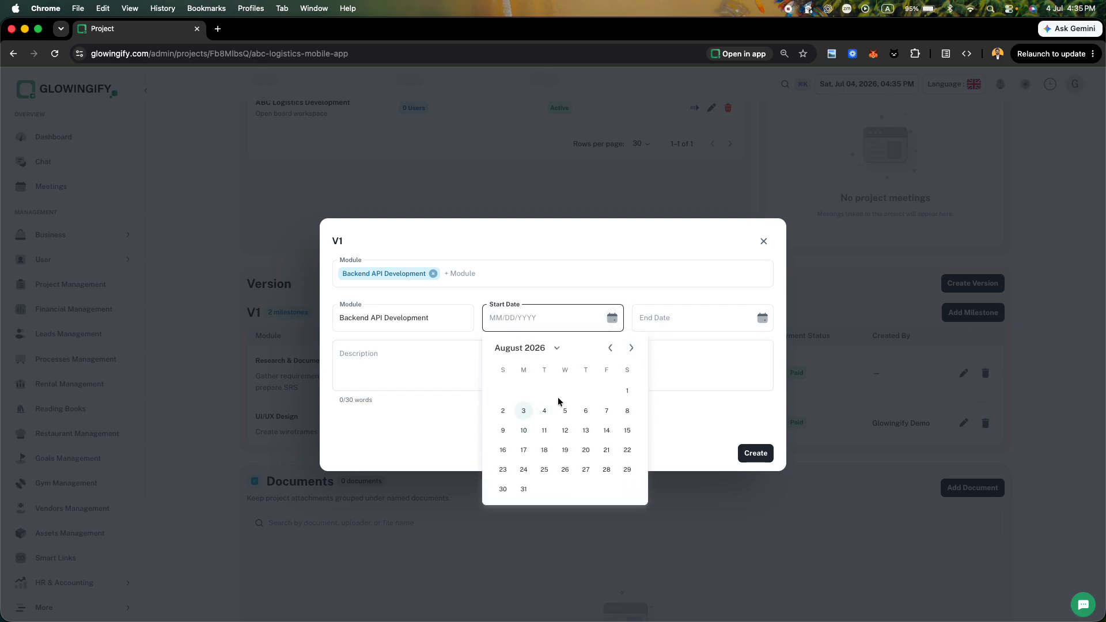
click(626, 390)
click(766, 323)
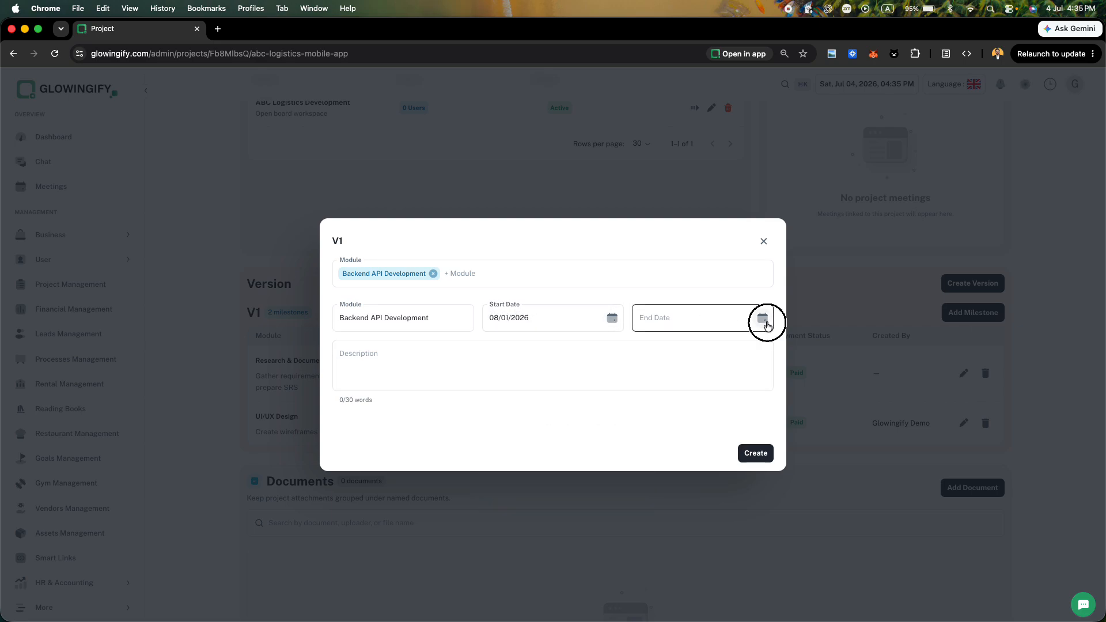
click(781, 348)
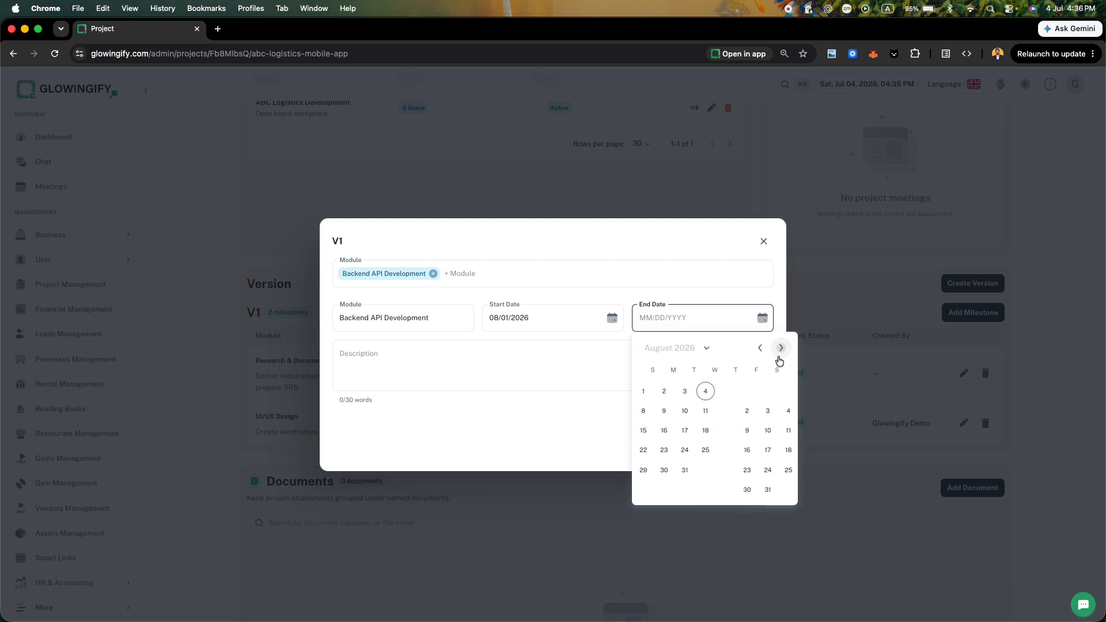
click(673, 489)
Fill the description with Core APIs from the Word Milestones table and create the Backend API Development milestone in Chrome
click(486, 353)
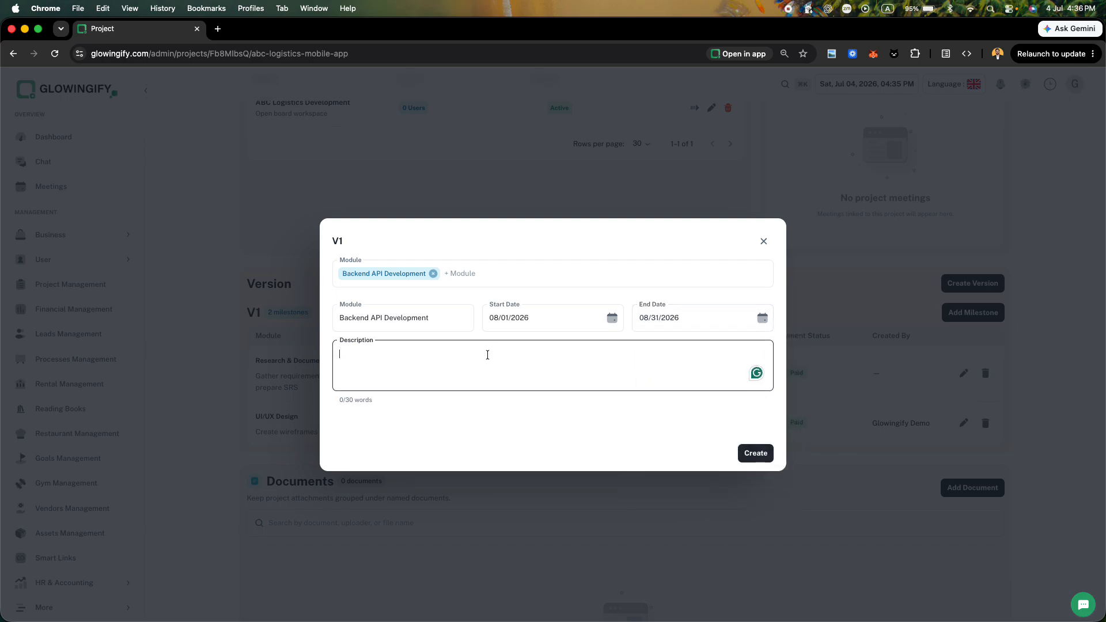
key(super+Tab)
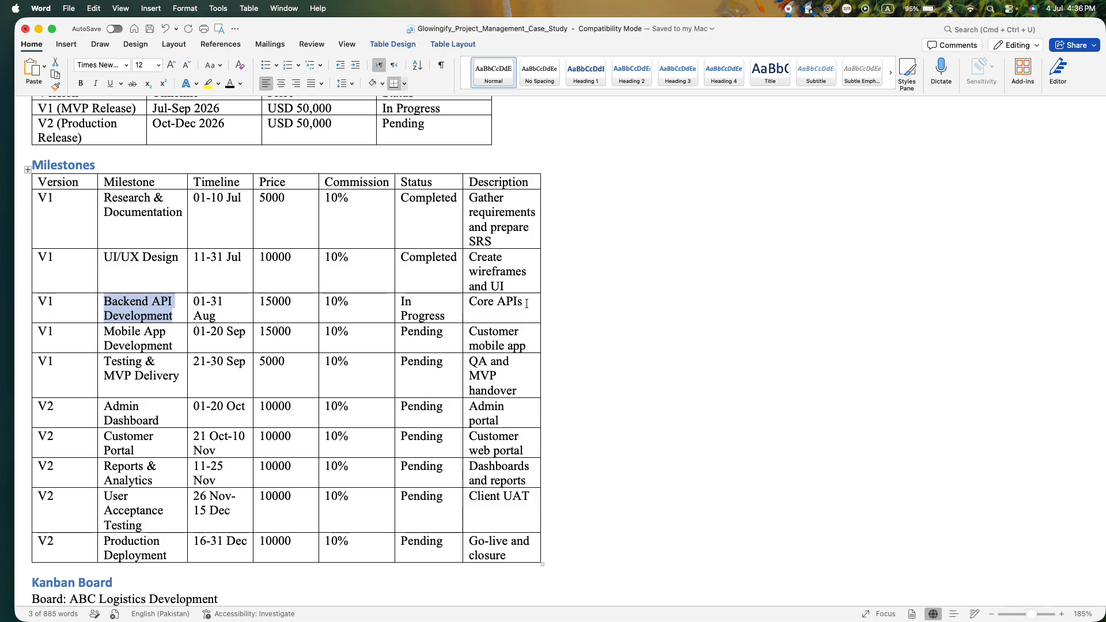
drag(522, 302, 473, 307)
key(super+Tab)
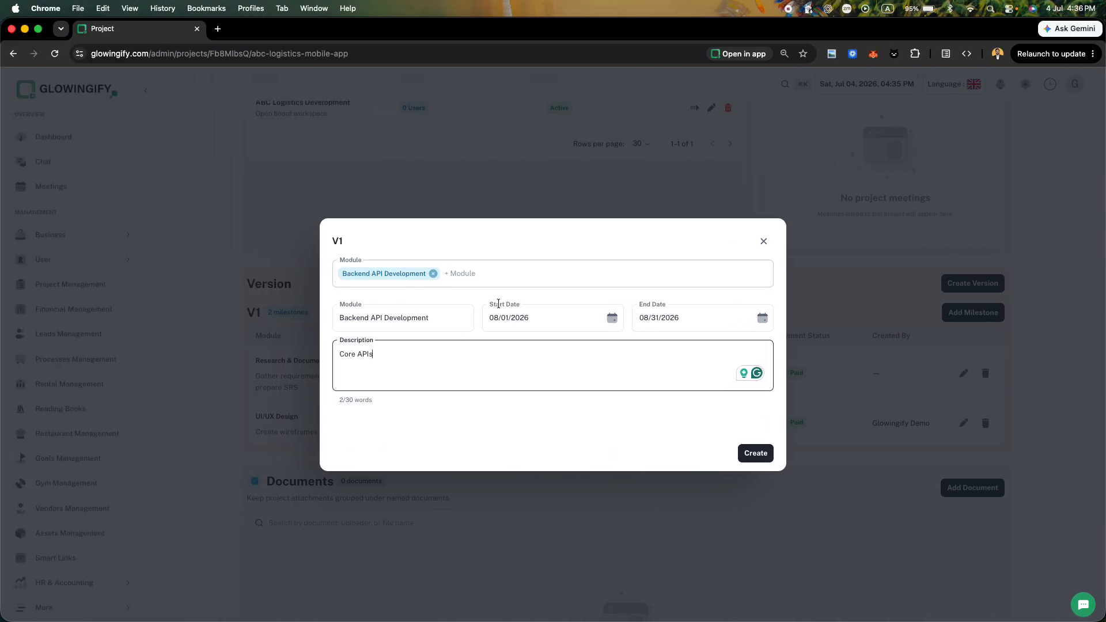
click(756, 453)
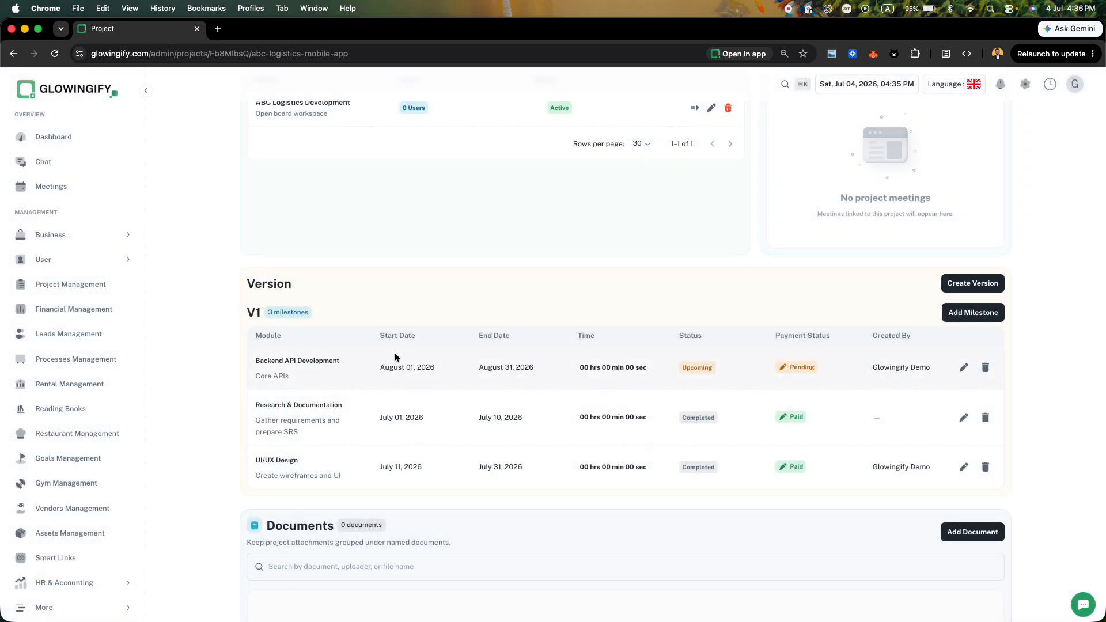
Set the Backend API Development milestone's status to Current and save the changes
click(963, 366)
click(487, 345)
click(489, 421)
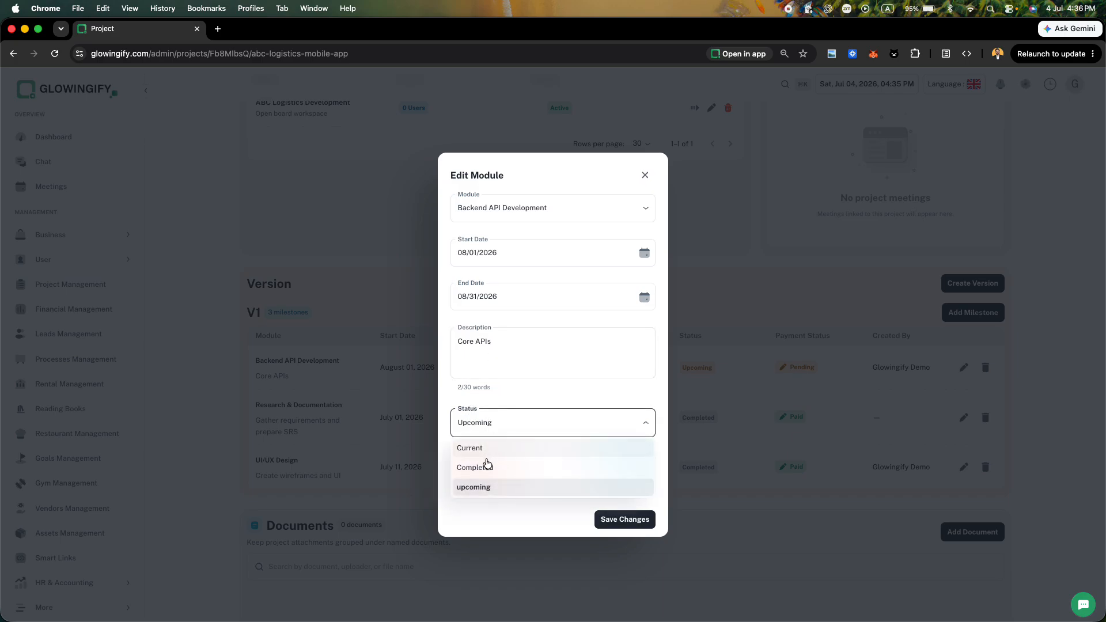
click(467, 451)
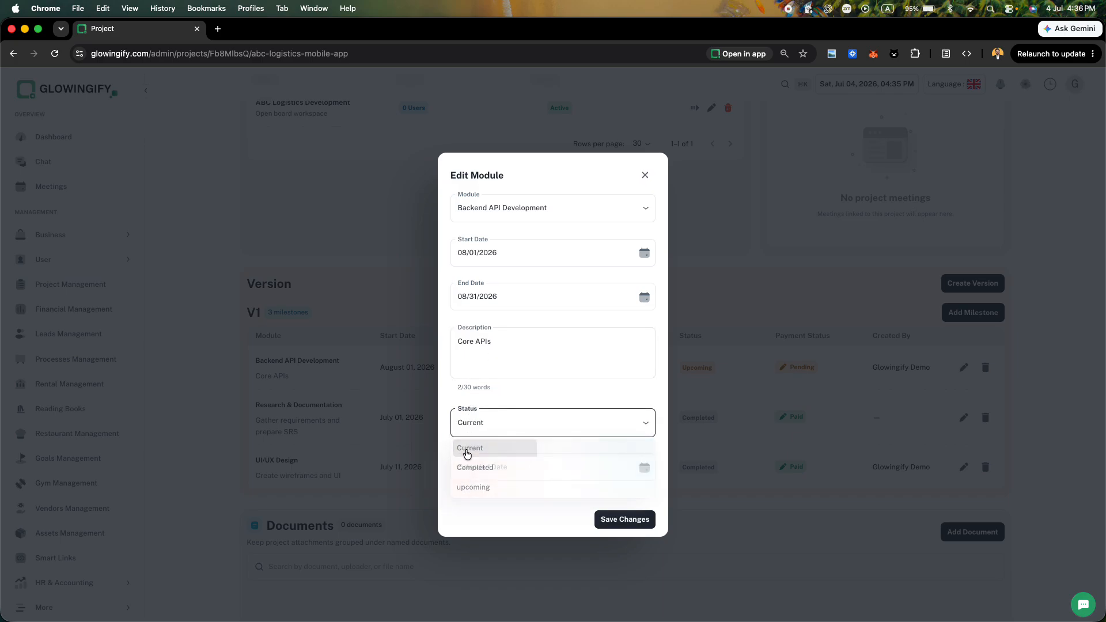
click(618, 520)
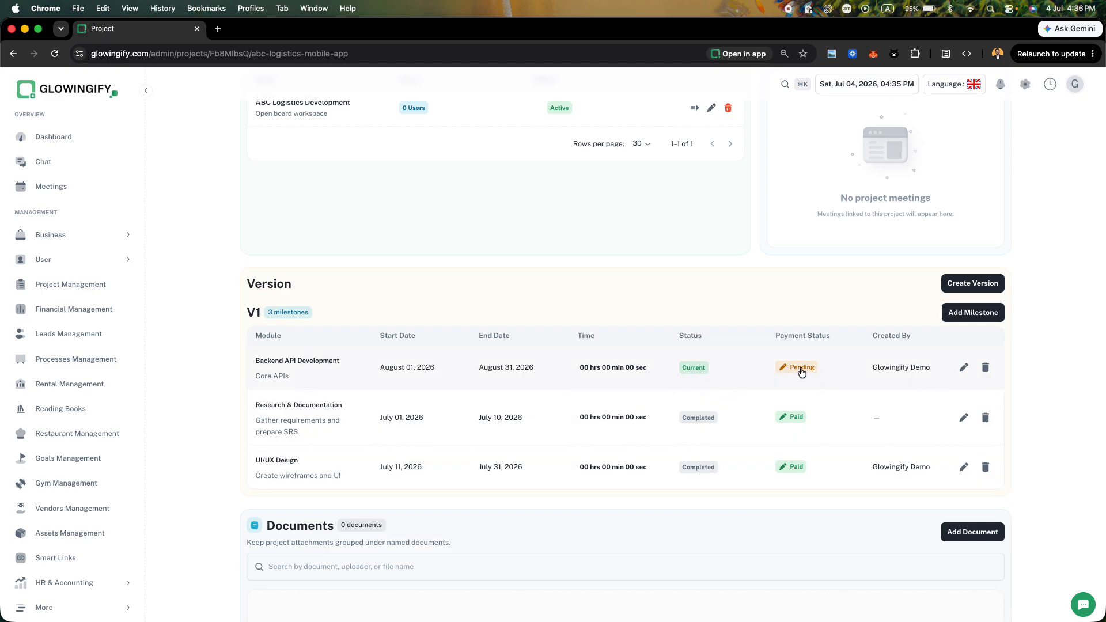
Switch to Word and copy the Backend API Development milestone's price, 15000, from the Milestones table
key(super+Tab)
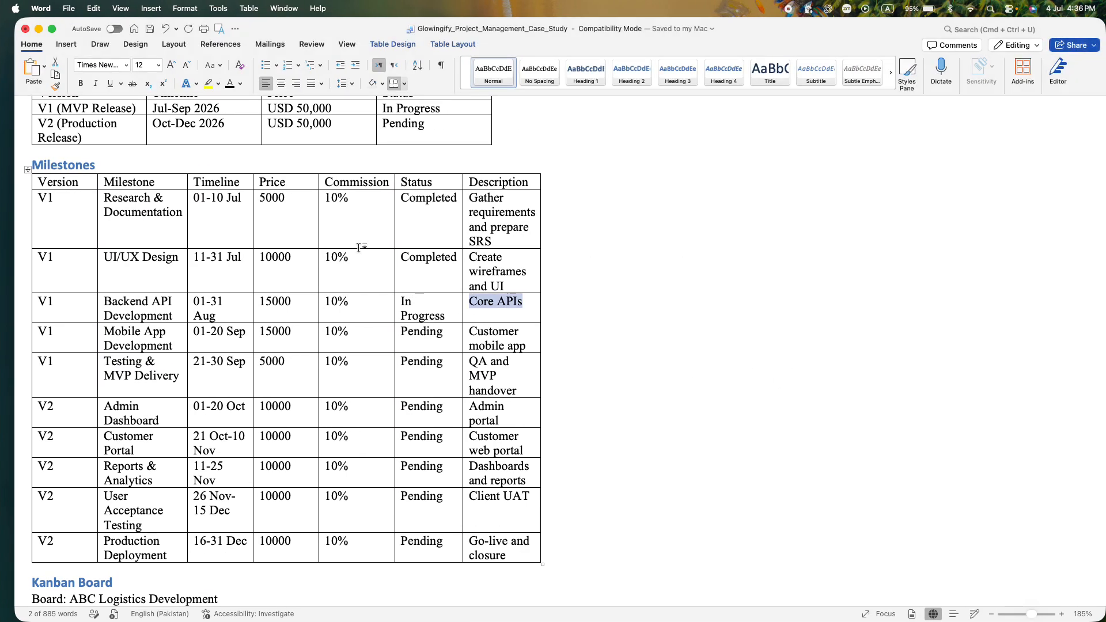
double_click(275, 300)
key(super+c)
In Chrome, set the Backend API Development milestone's project funds to the copied 15000 and keep its income status as Pending
key(super+Tab)
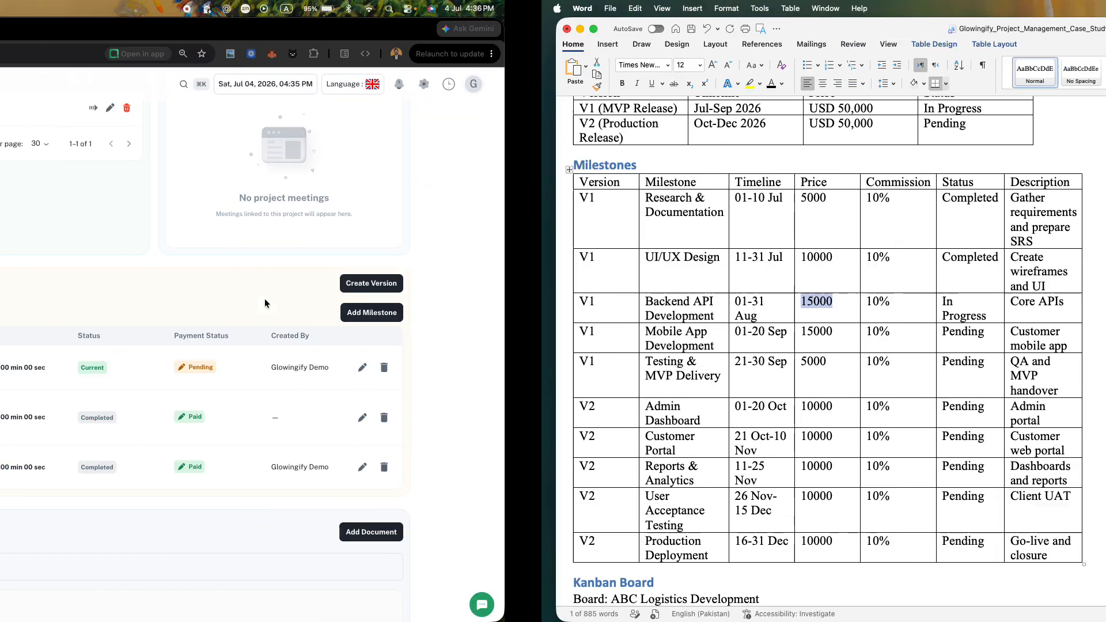
click(795, 368)
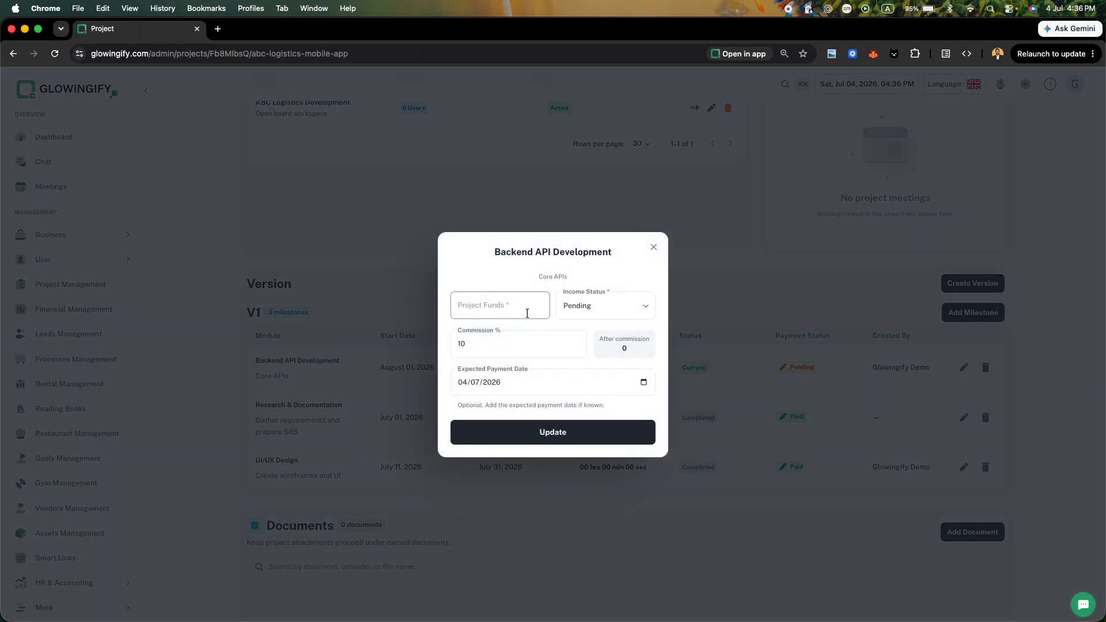
click(491, 310)
key(super+v)
click(601, 303)
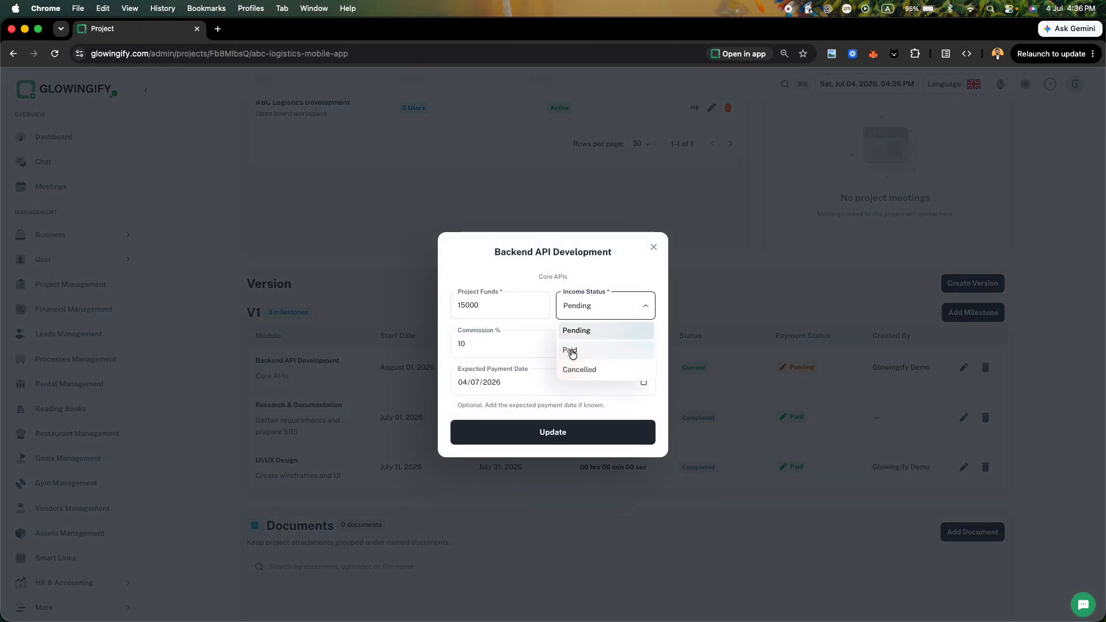
click(578, 330)
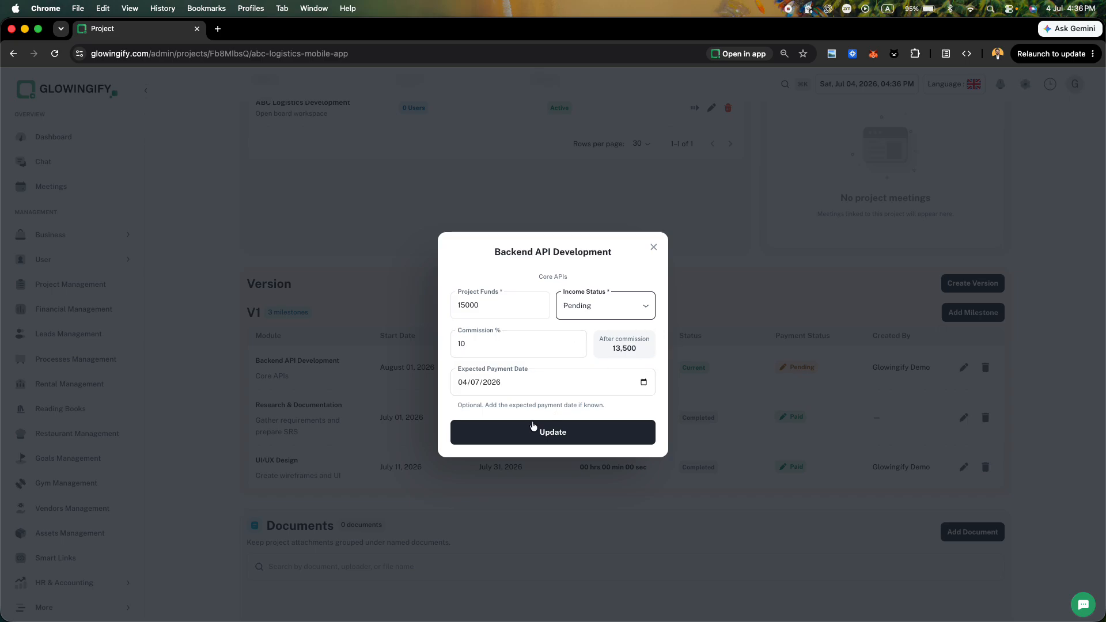
Set the Backend API Development expected payment date to 31/08/2026 and save the payment update
click(643, 380)
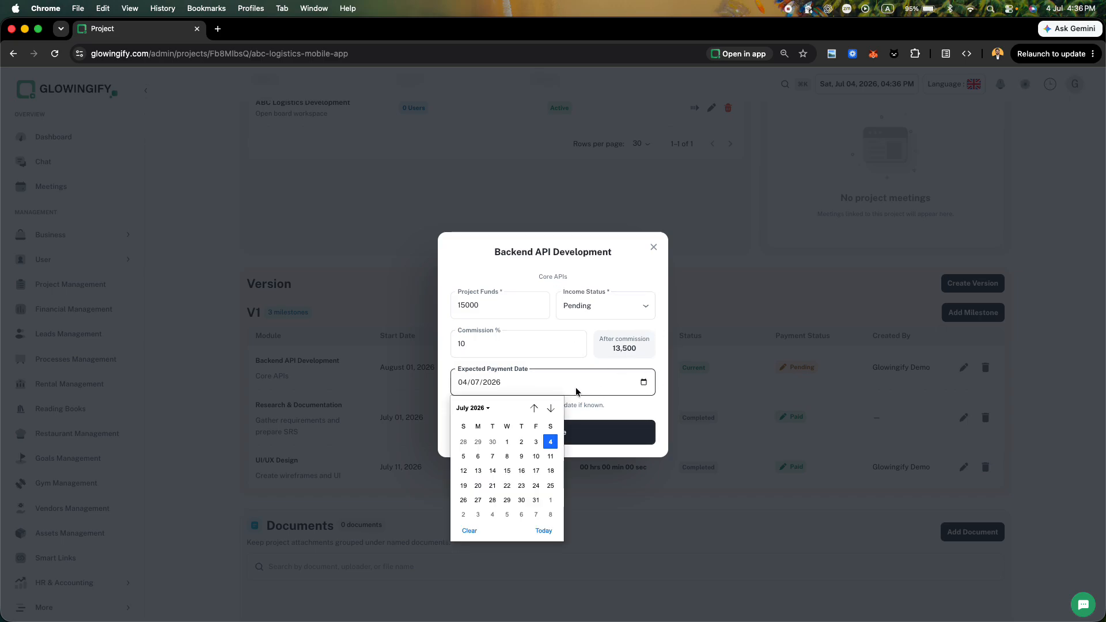
click(550, 408)
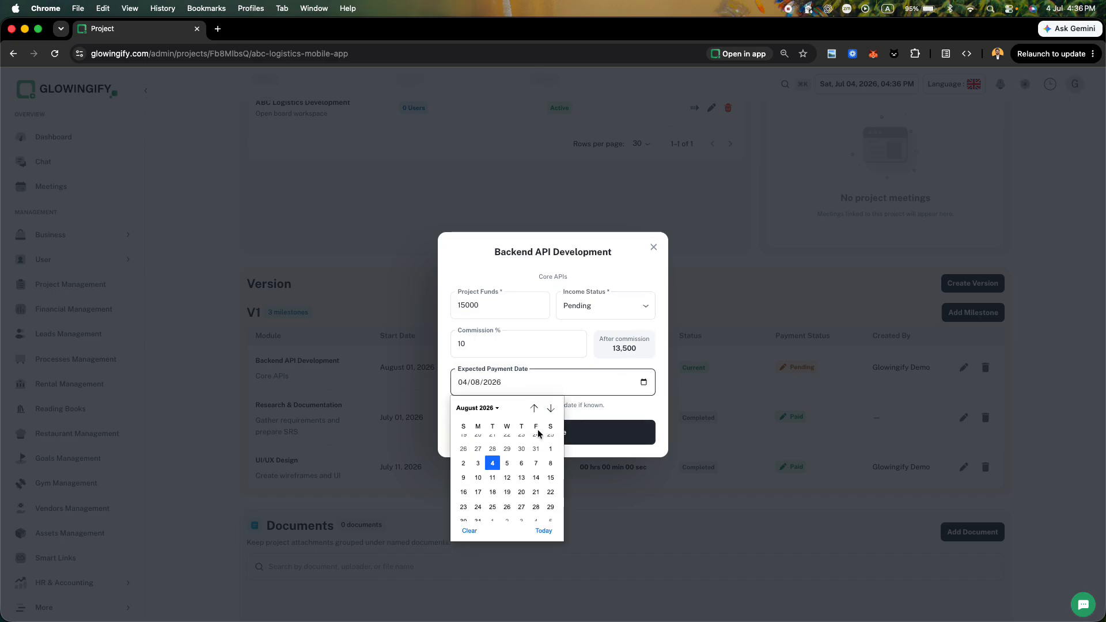
click(477, 513)
click(539, 430)
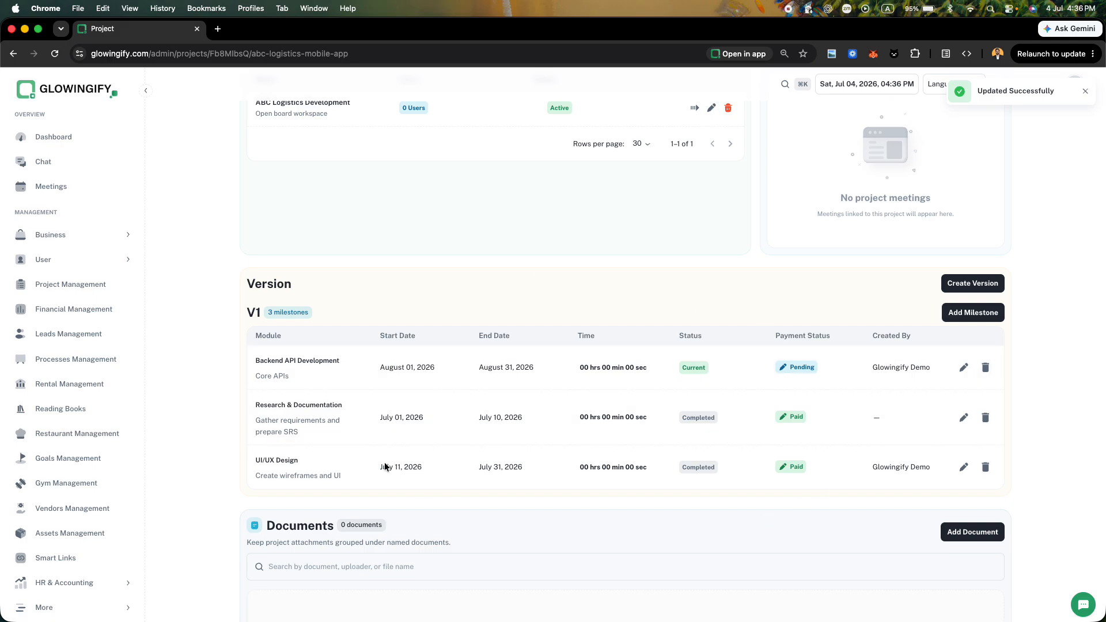
Switch to Word and copy the V2 milestone name Admin Dashboard from the Milestones table
scroll(493, 441, down, 3)
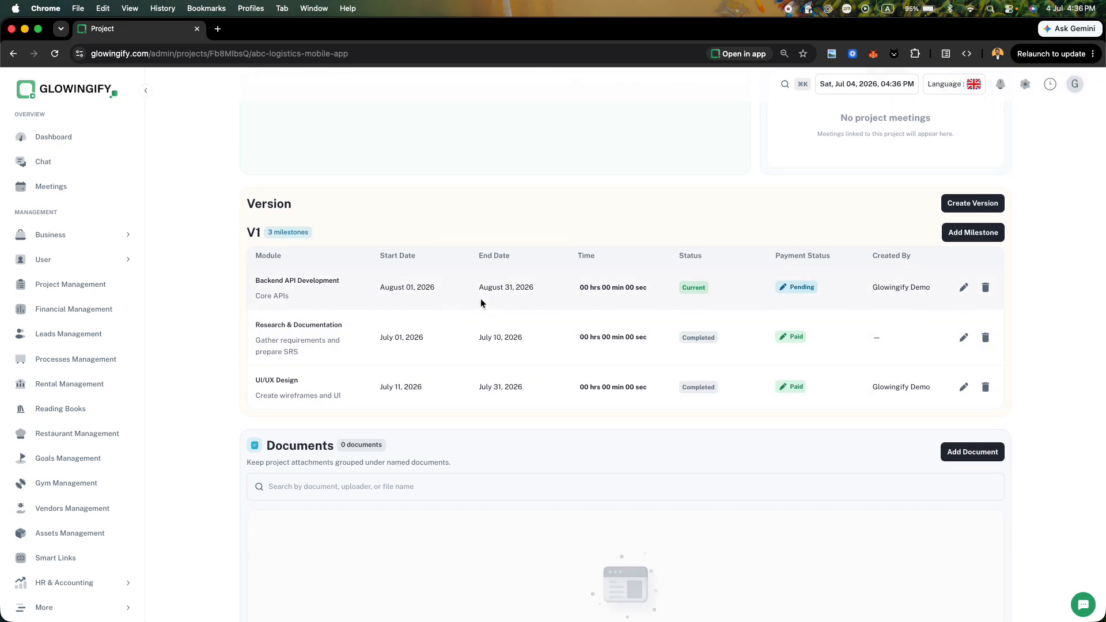
key(ctrl+Right)
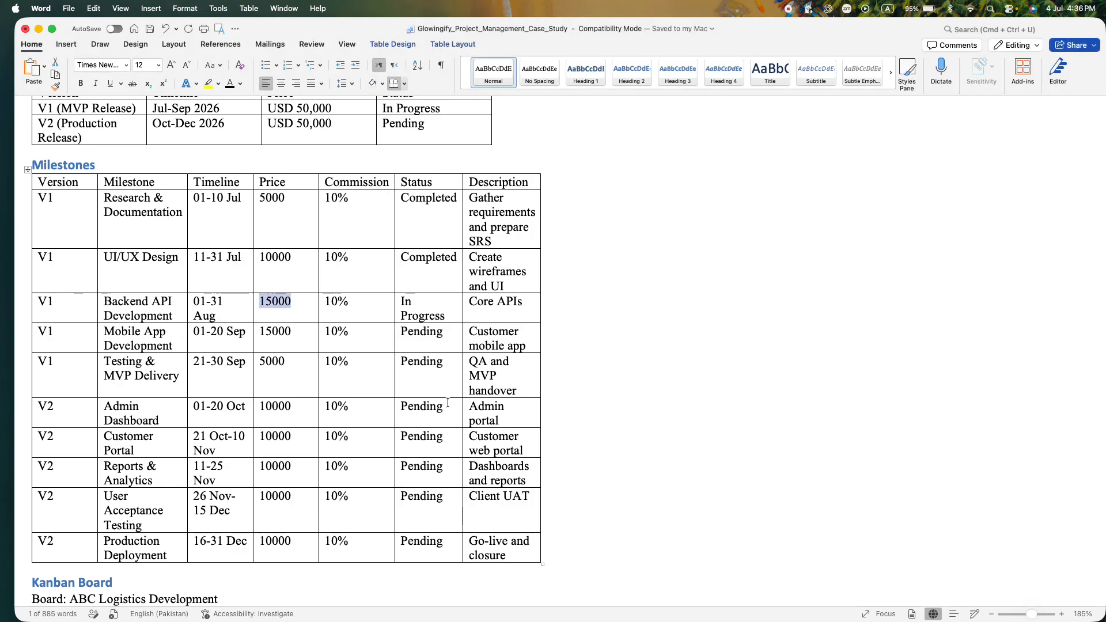
click(503, 320)
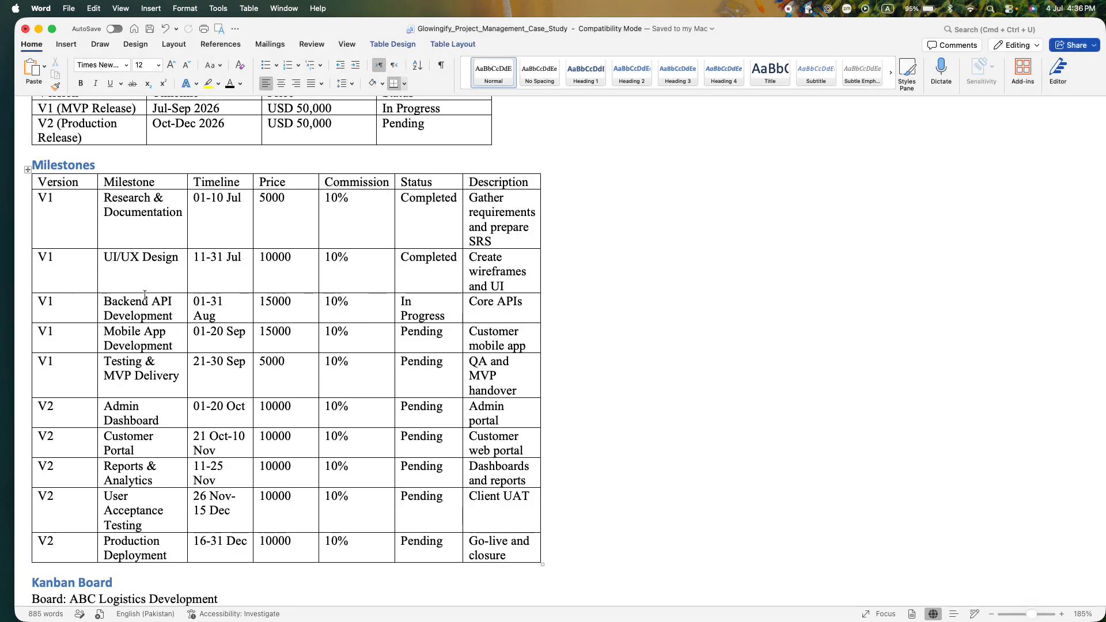
scroll(115, 351, down, 3)
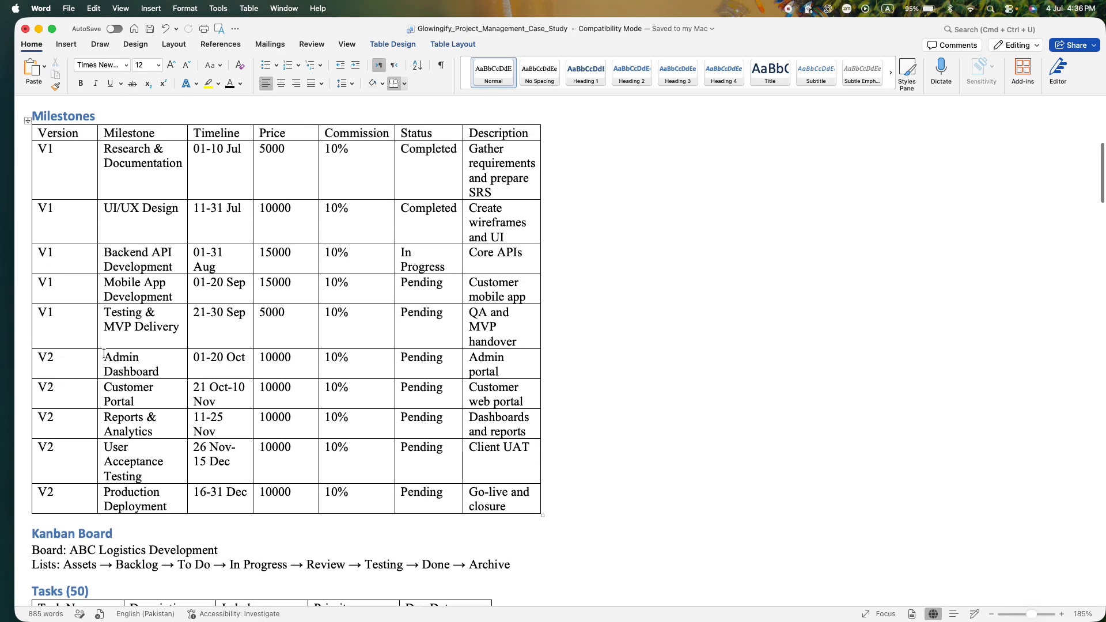
drag(104, 354, 164, 373)
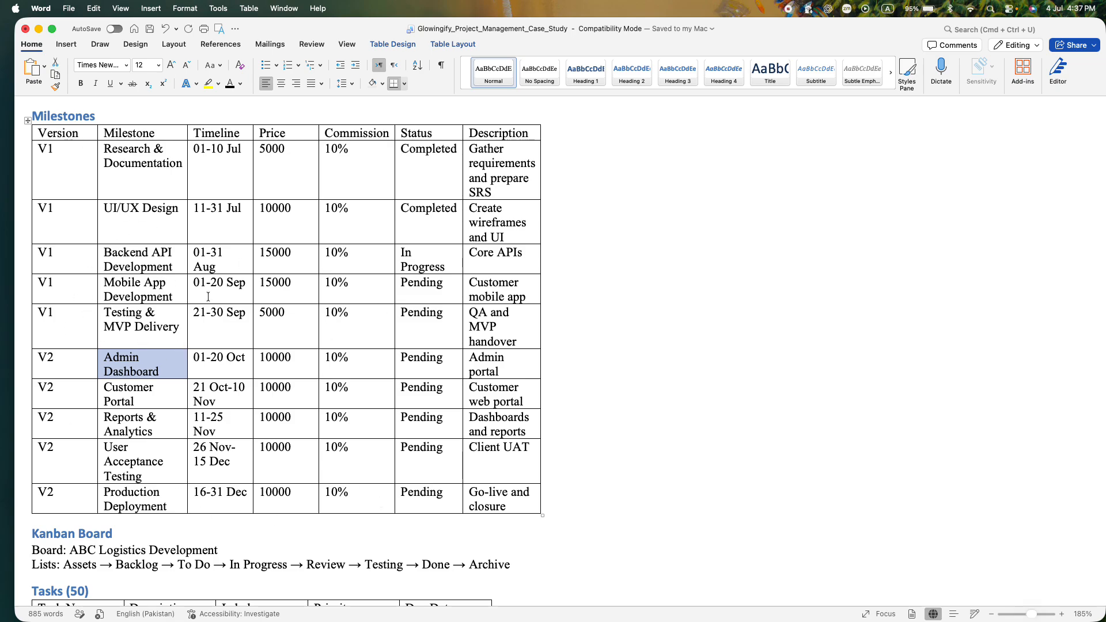
click(152, 361)
drag(158, 372, 104, 359)
key(cmd+c)
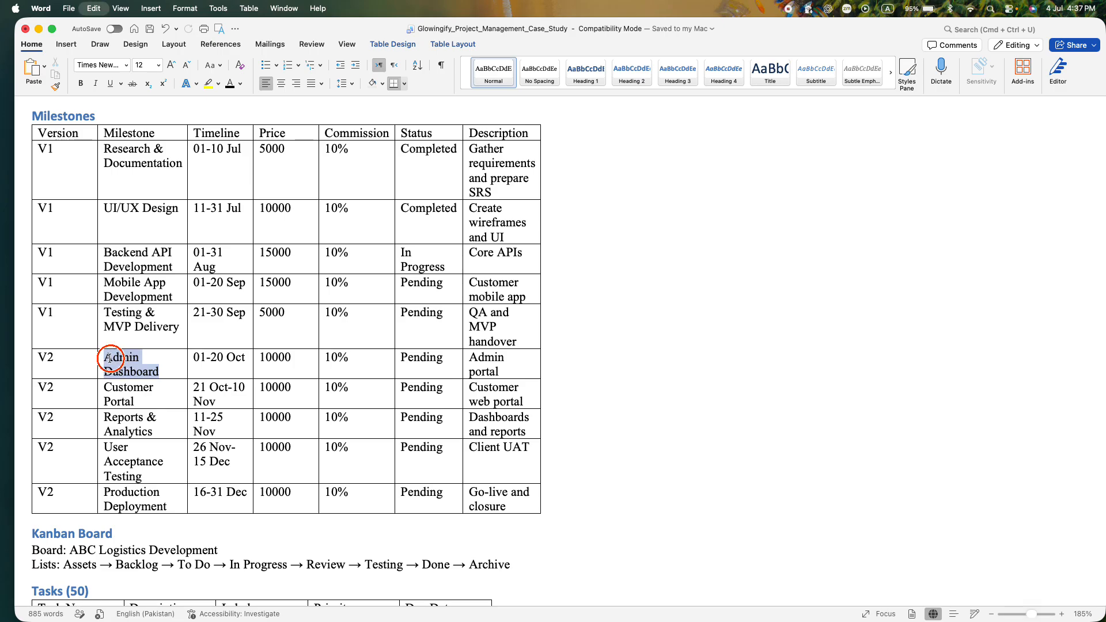
In Chrome, start a new version, choose V2 and add the copied Admin Dashboard as its module
key(ctrl+Left)
scroll(580, 265, up, 1)
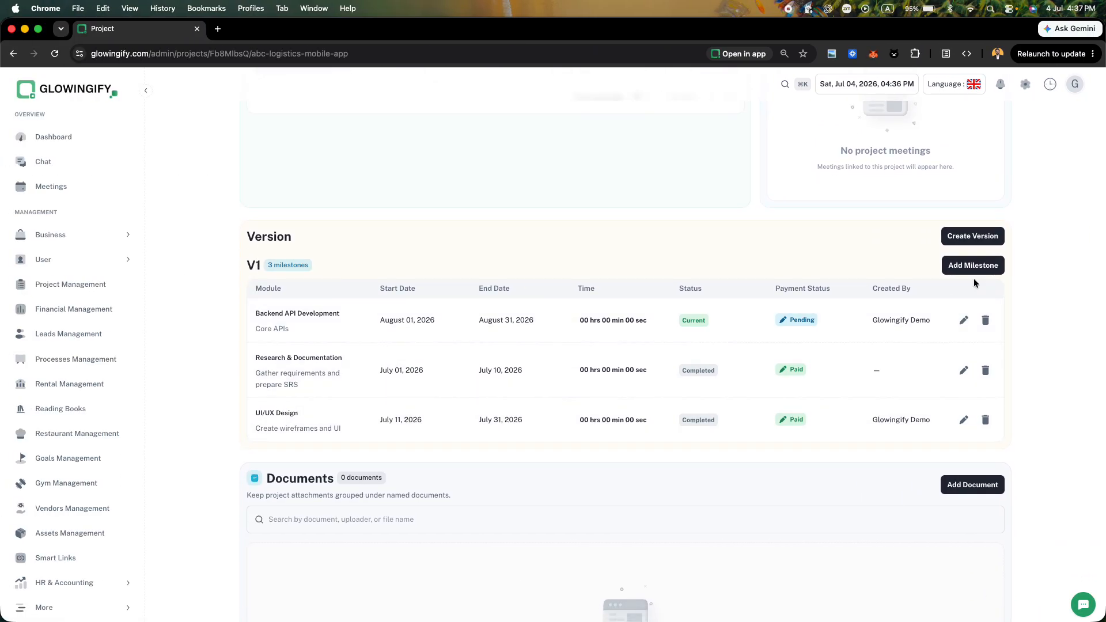
click(970, 237)
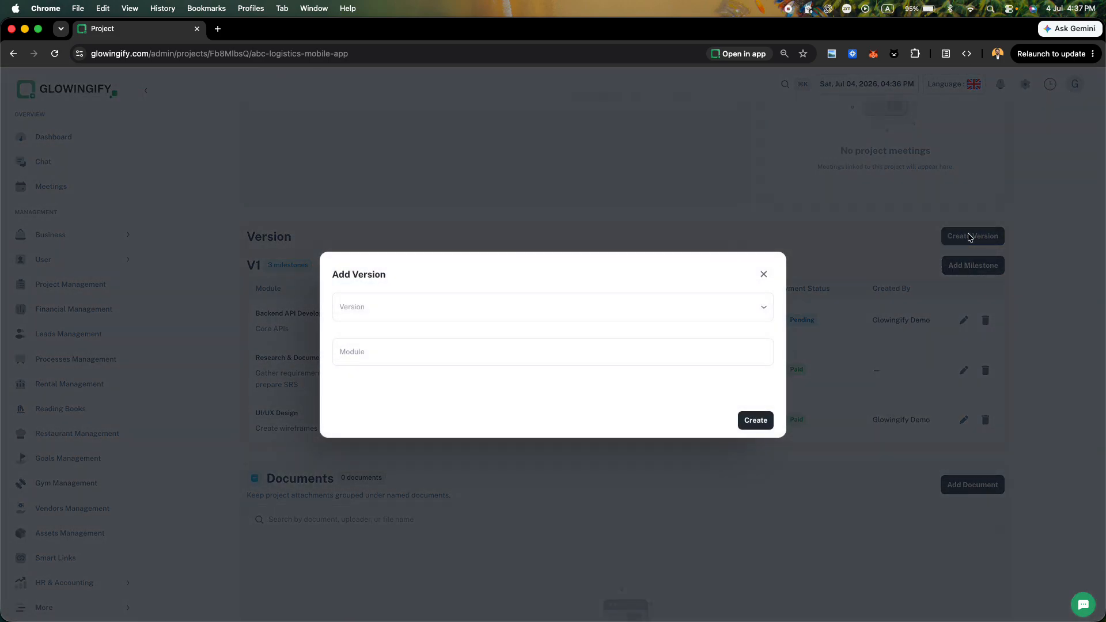
click(378, 311)
click(353, 351)
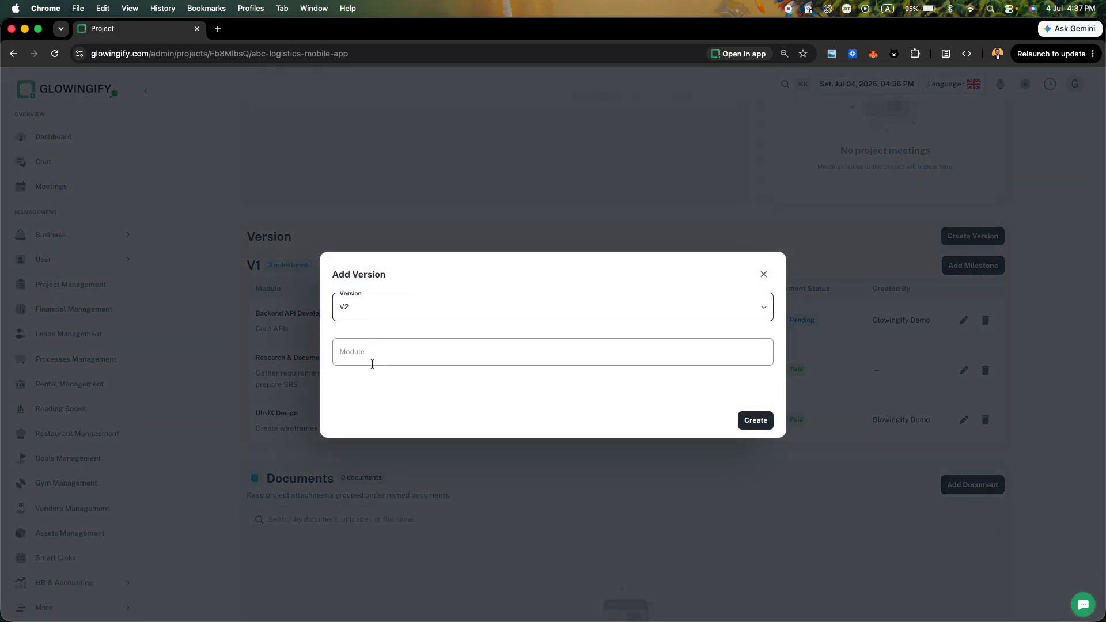
click(350, 354)
key(ctrl+Right)
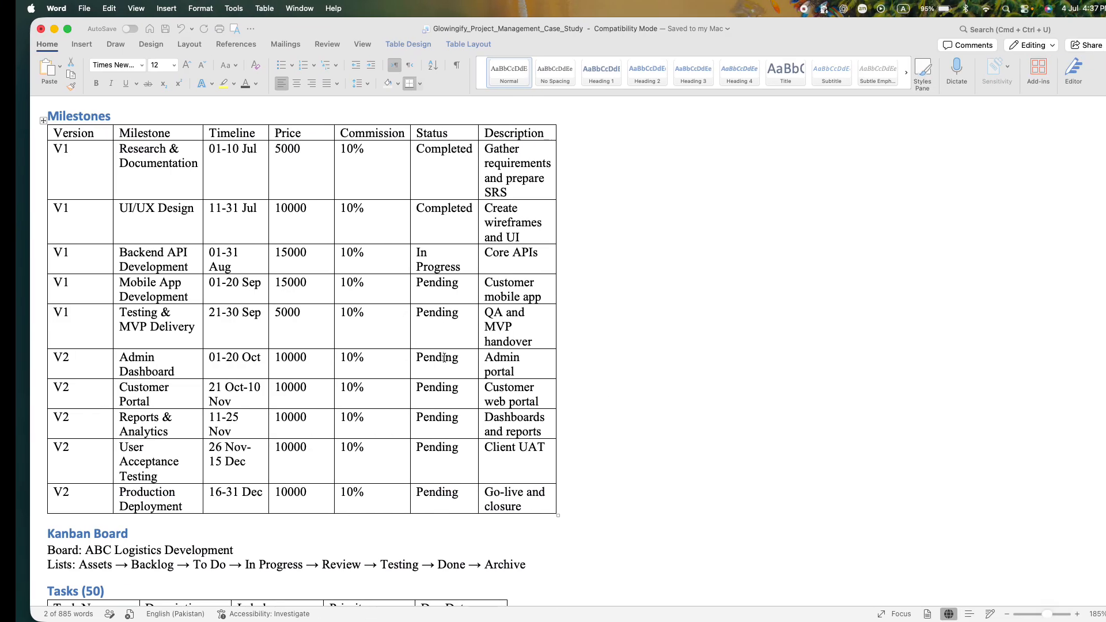
key(ctrl+Left)
click(356, 357)
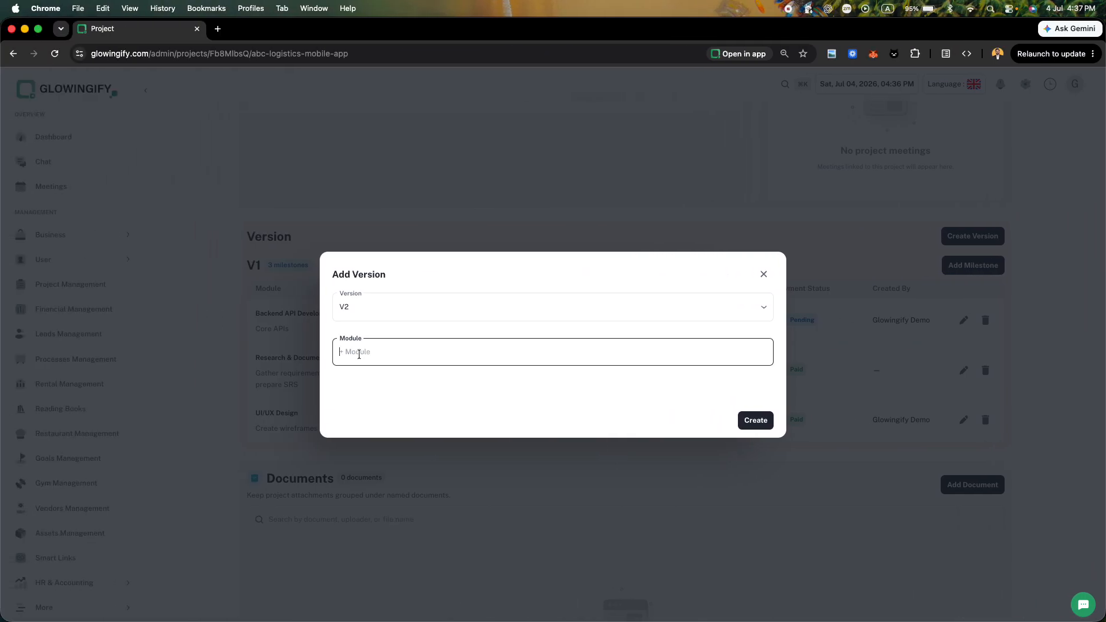
key(super+v)
click(372, 377)
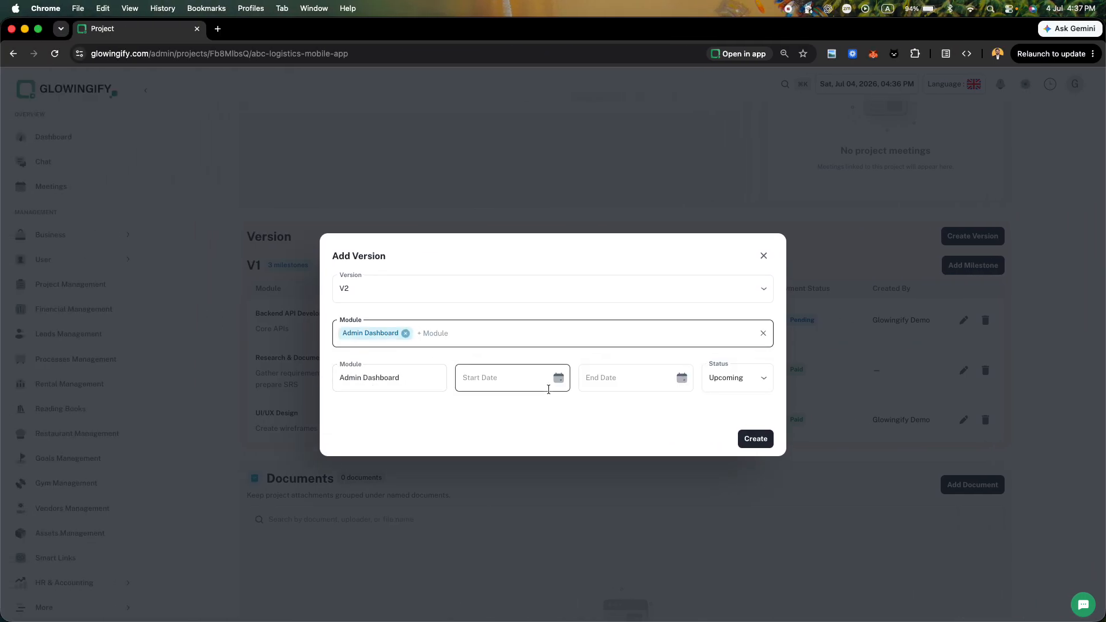
Check the Admin Dashboard timeline in Word and set the module's start date in Chrome to 10/01/2026
key(ctrl+Right)
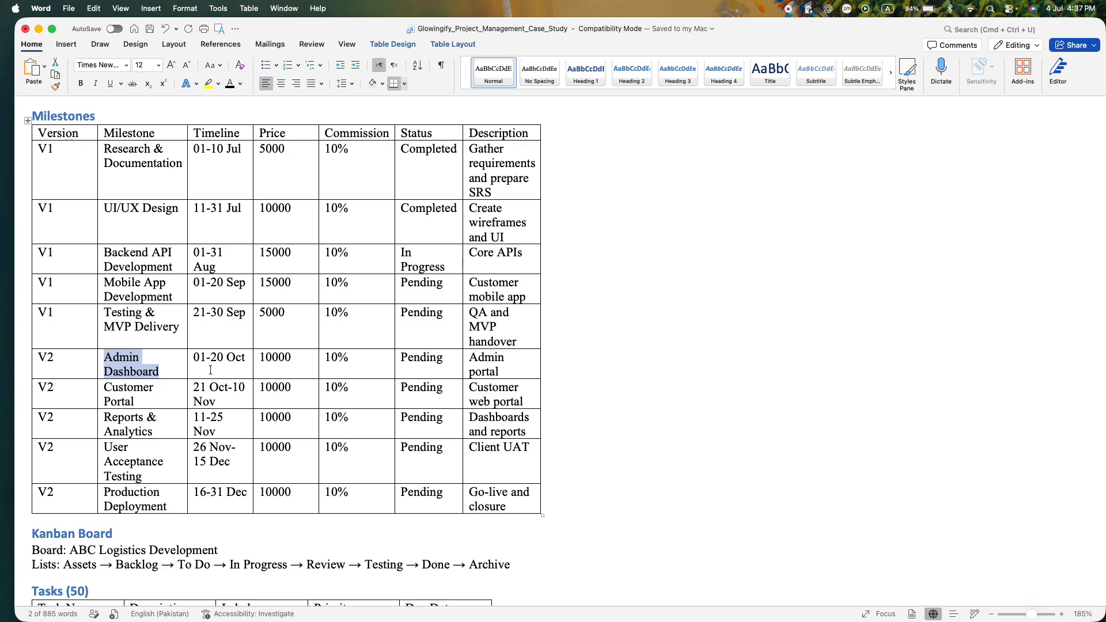
key(ctrl+Left)
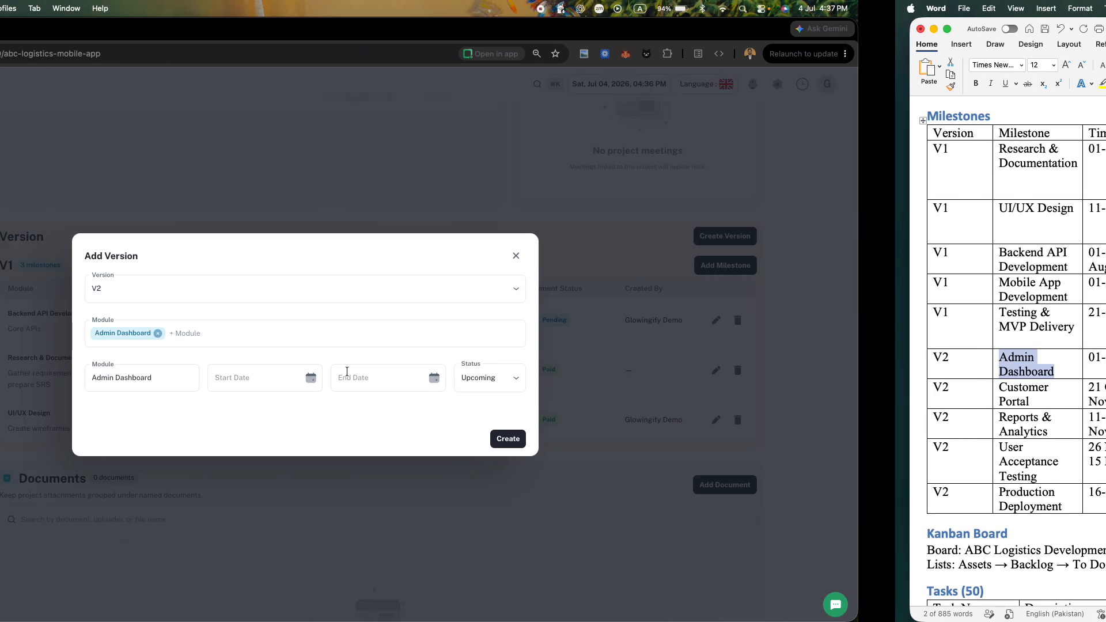
click(557, 379)
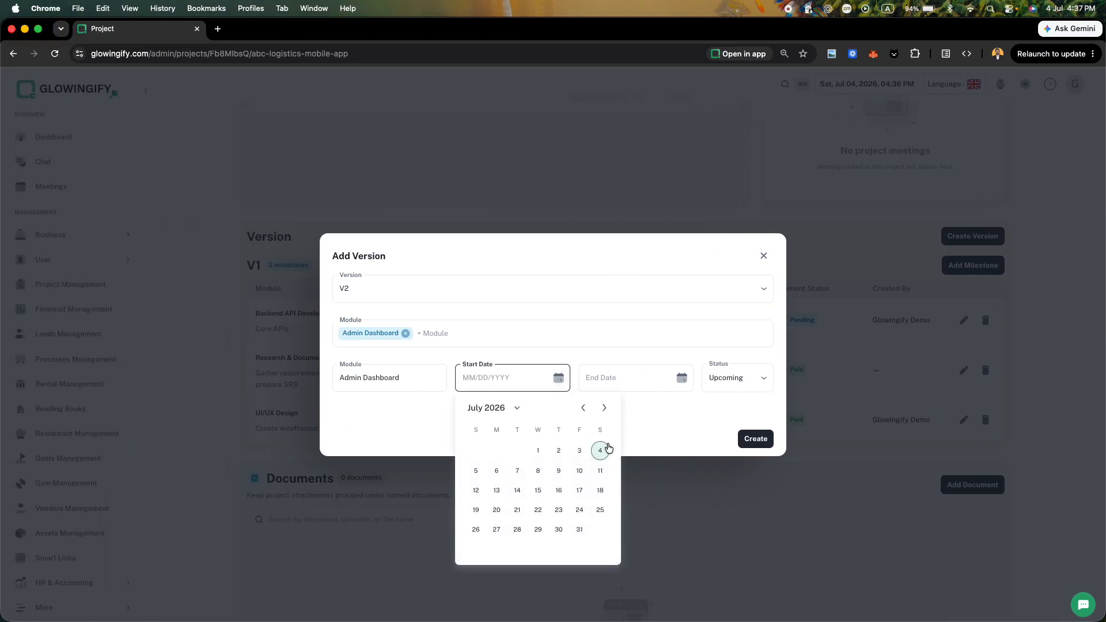
click(603, 410)
click(604, 410)
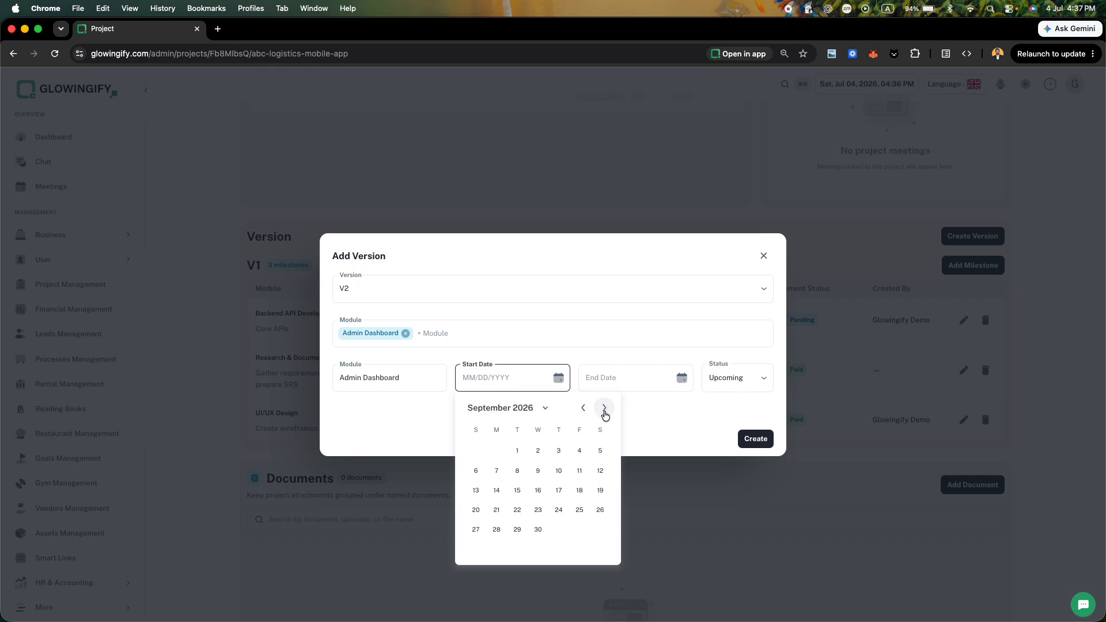
click(604, 409)
click(559, 450)
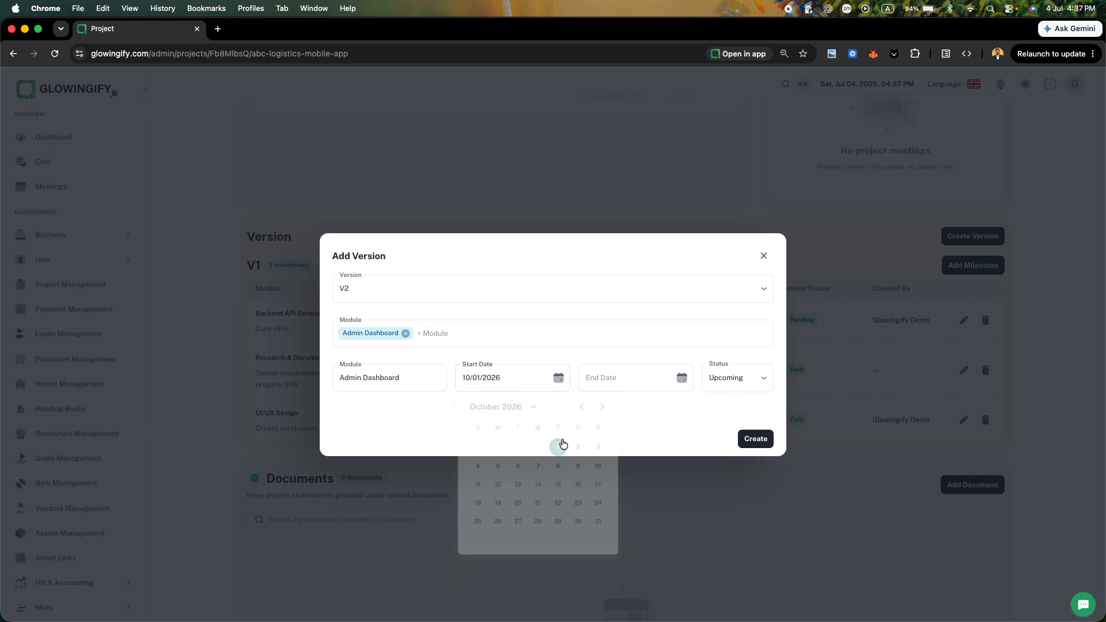
Recheck the timeline in Word and set the Admin Dashboard module's end date in Chrome to 10/20/2026
click(668, 381)
key(super+Tab)
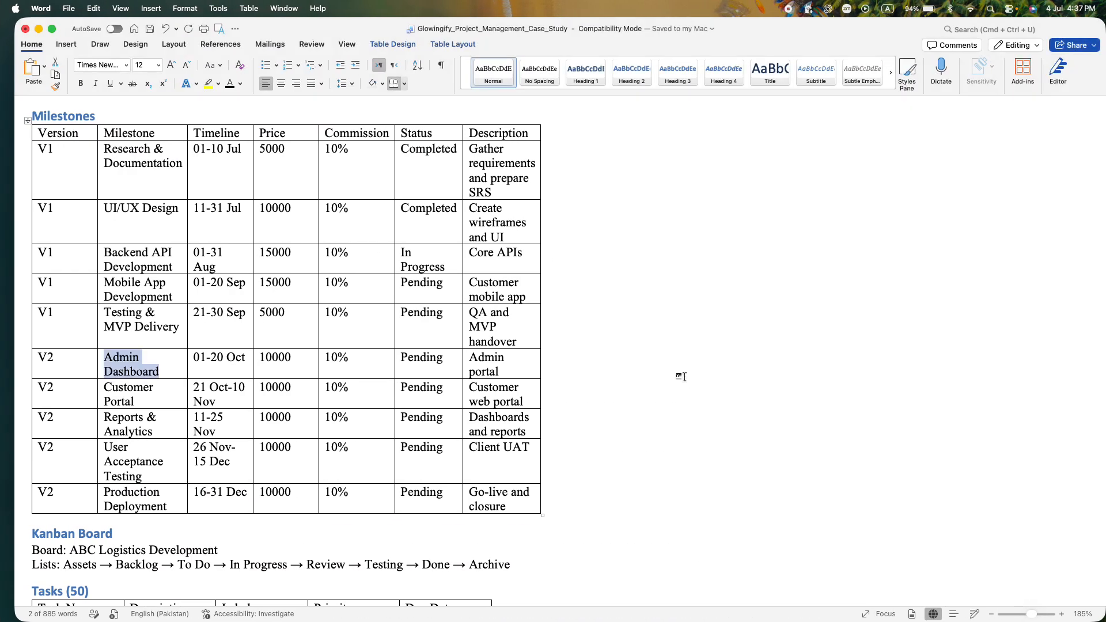
key(super+Tab)
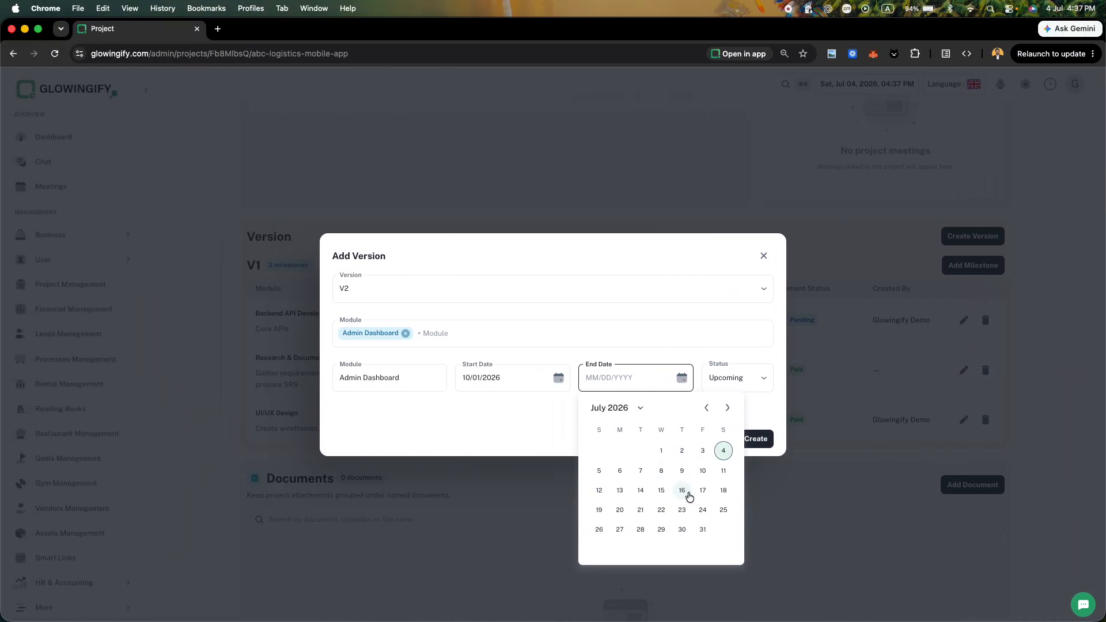
click(728, 408)
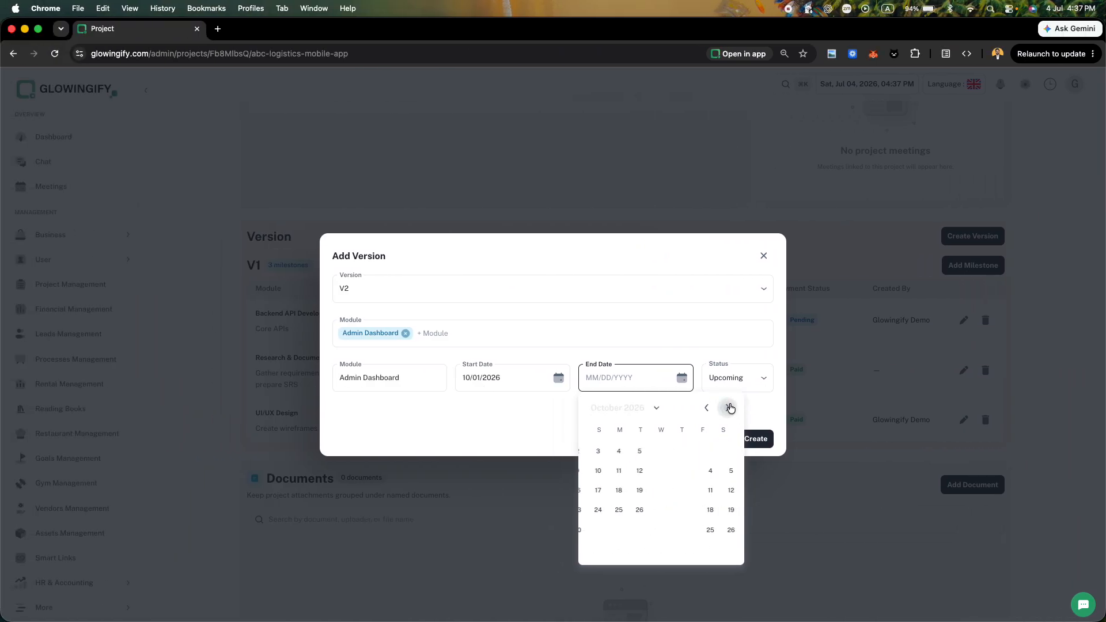
click(640, 512)
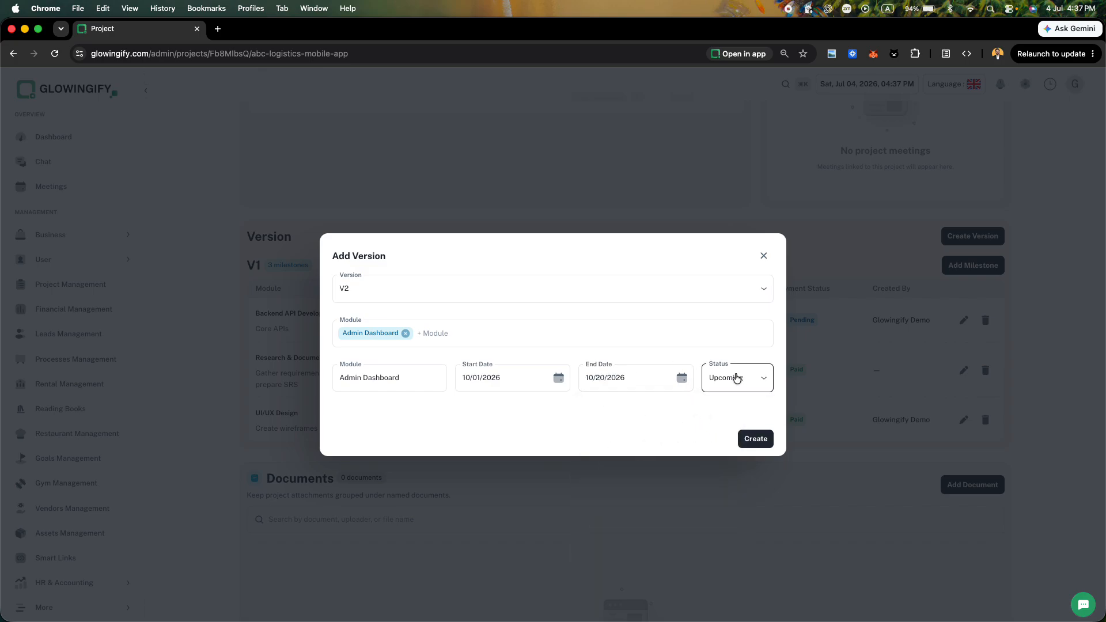
Check the milestone's status in Word, keep Upcoming for Admin Dashboard in Chrome and create version V2
key(ctrl+Right)
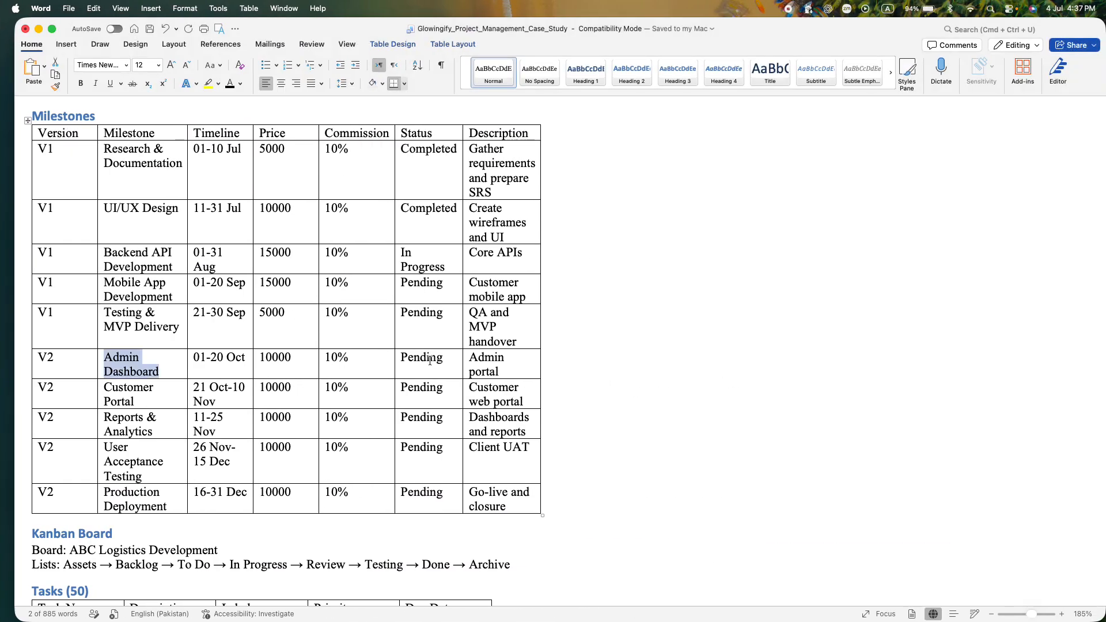
key(ctrl+Left)
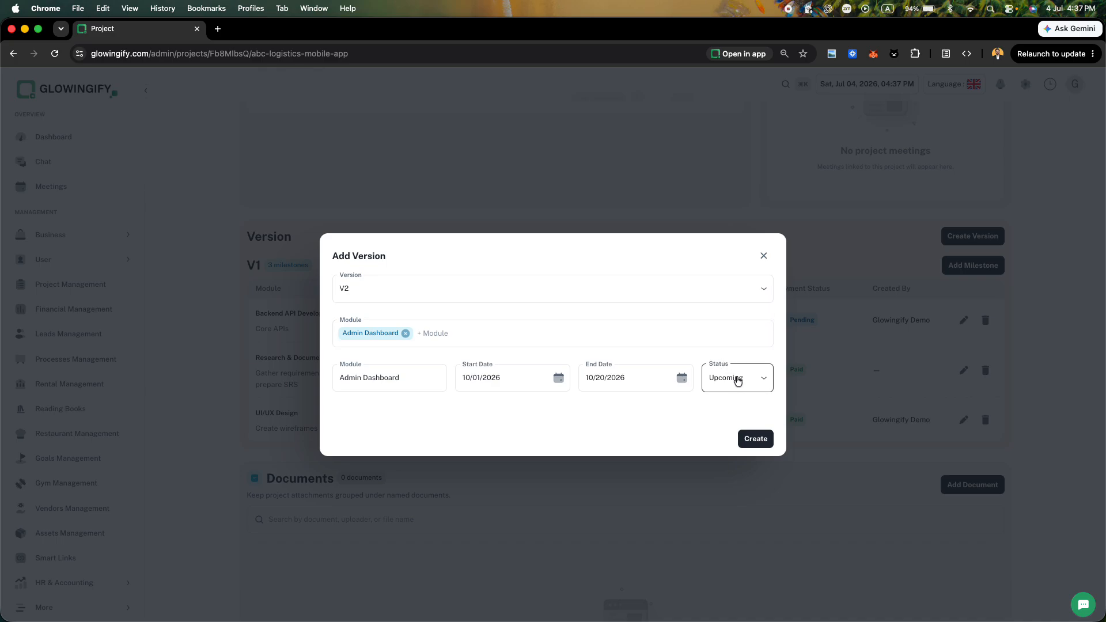
click(735, 379)
click(725, 443)
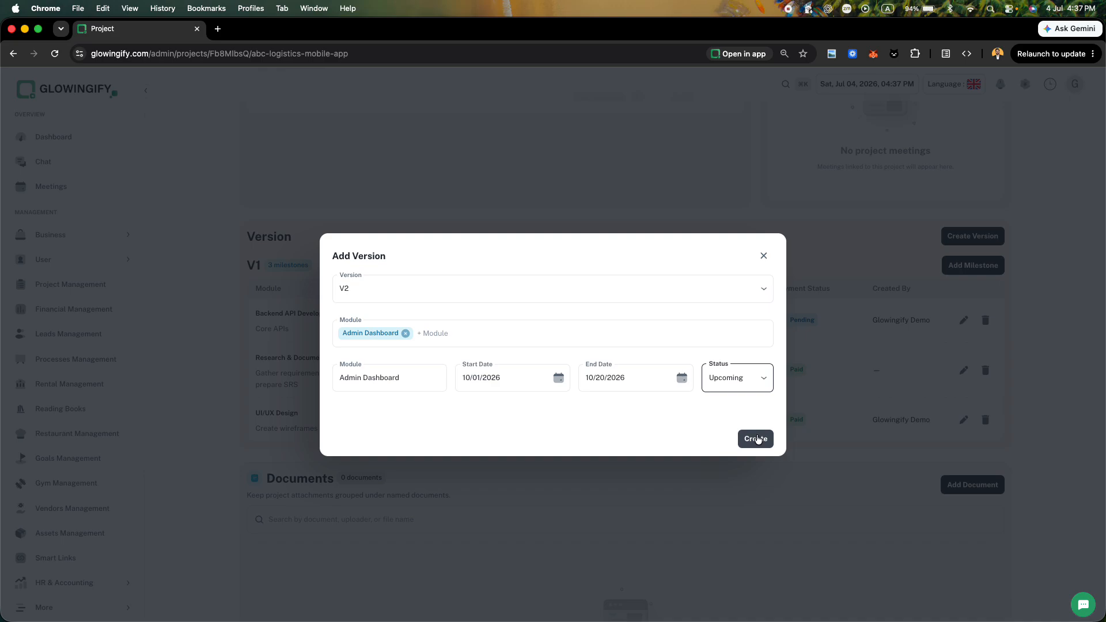
click(756, 439)
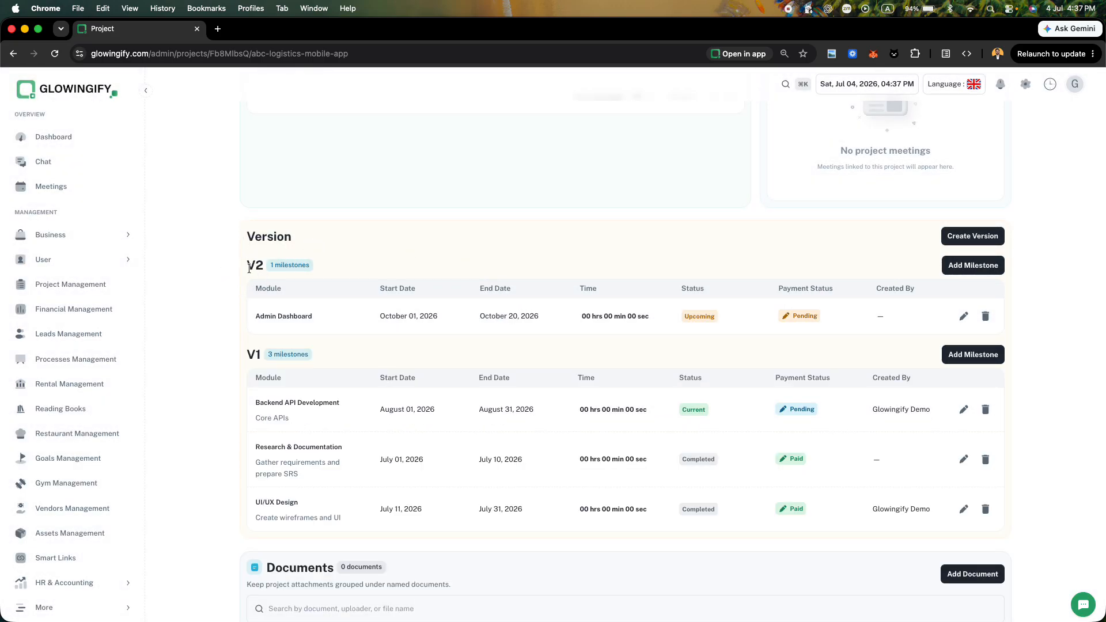
click(310, 317)
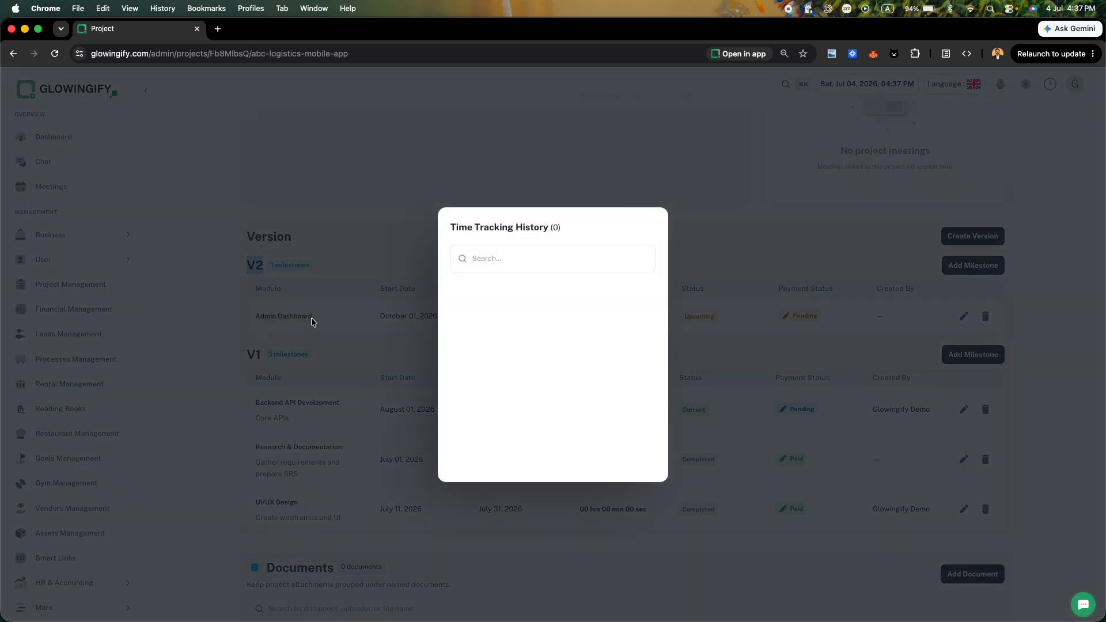
click(375, 330)
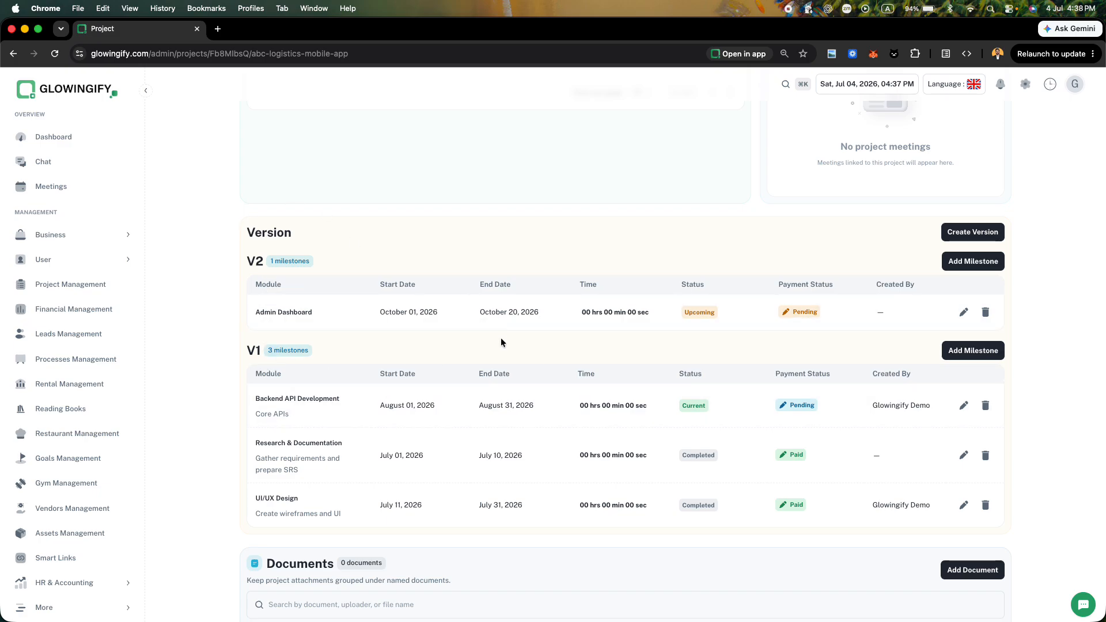
key(ctrl+Right)
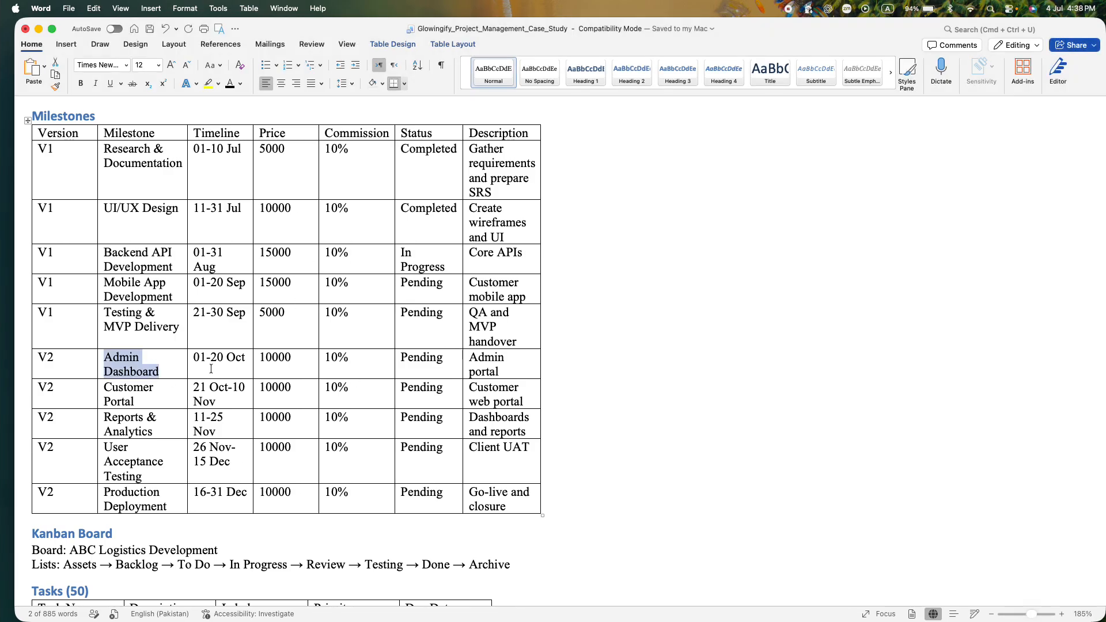
key(ctrl+Left)
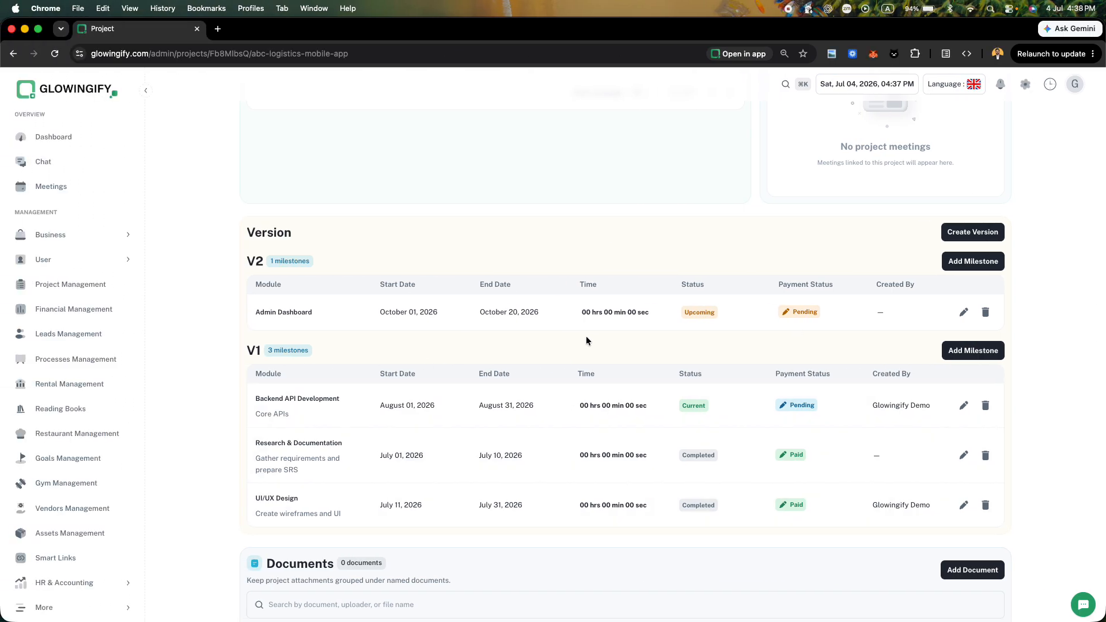
scroll(586, 337, up, 5)
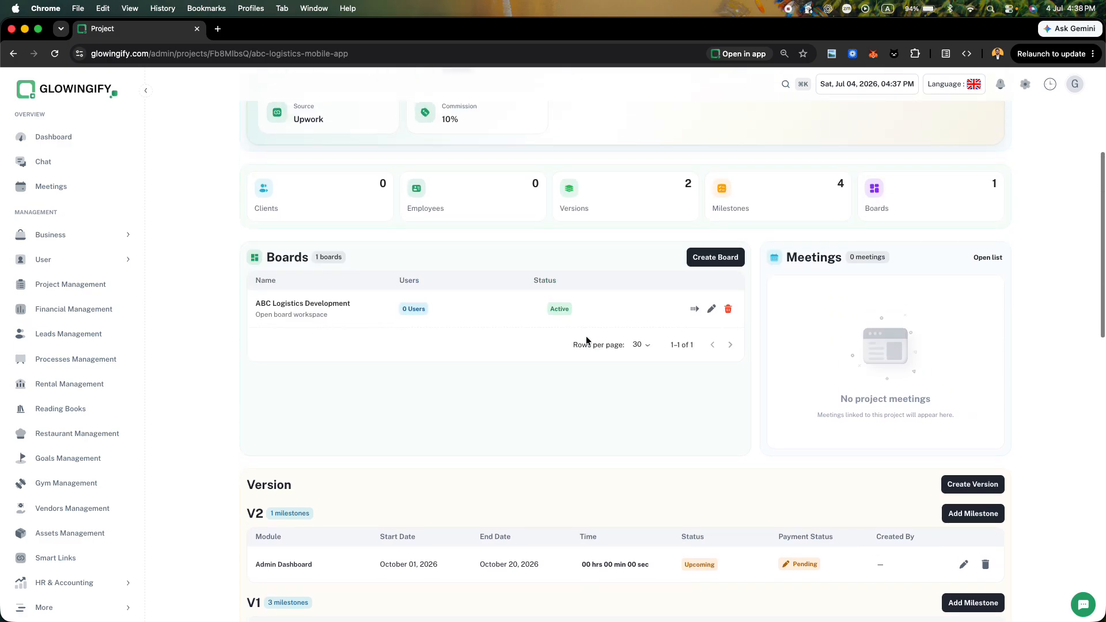